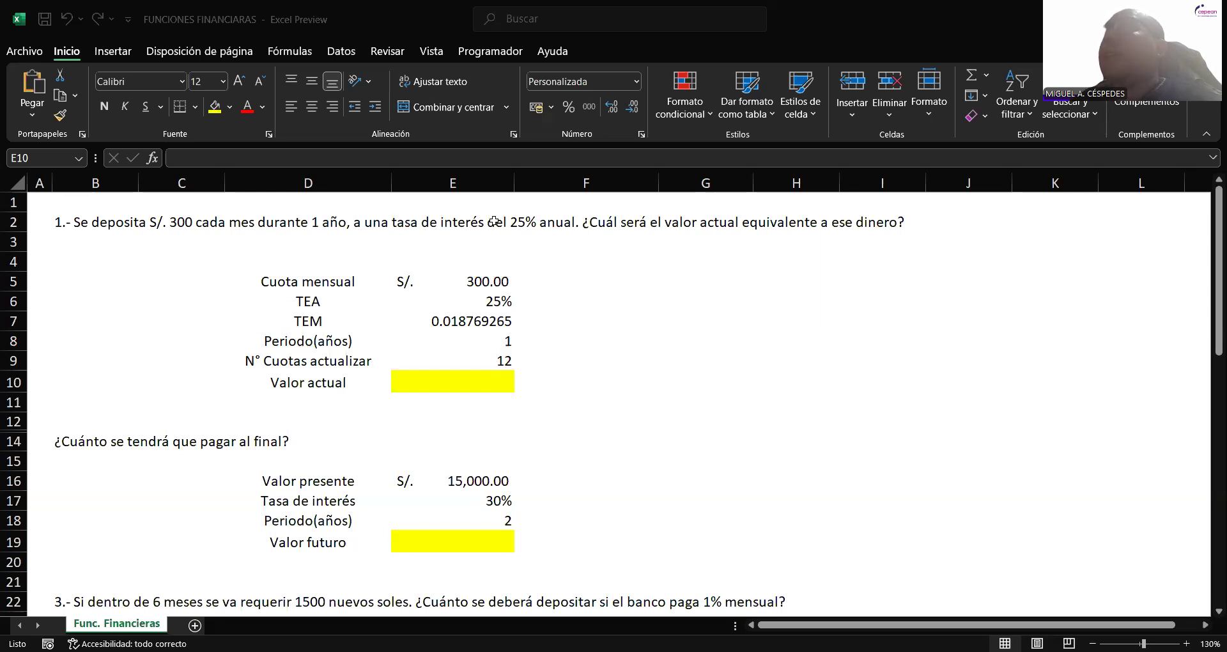
- Add borders around and between all cells of the first problem's table in D5:E10
{"action": "left_click", "coordinate": [544, 217]}
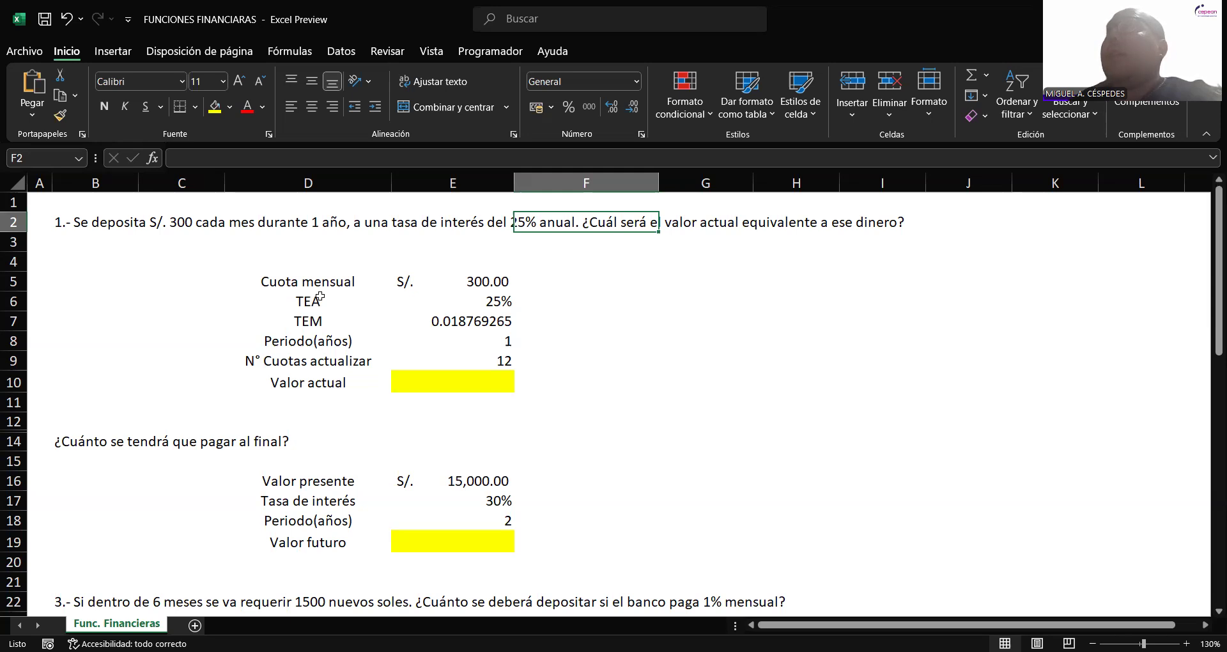
{"action": "left_click", "coordinate": [455, 302]}
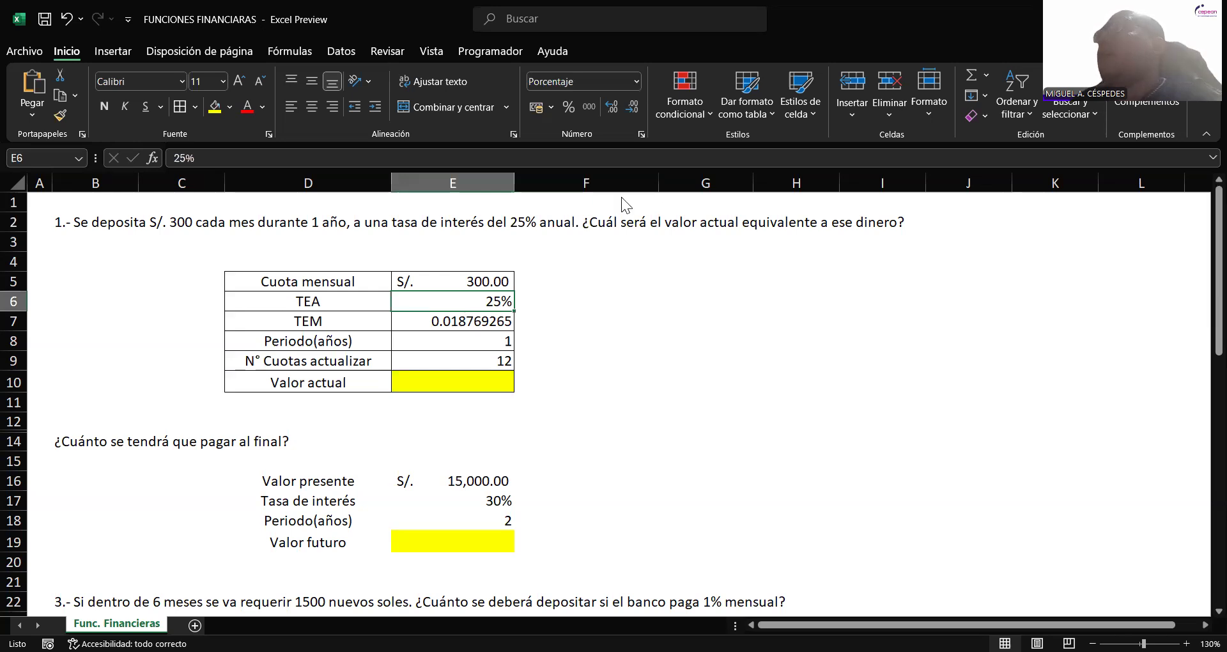
- Format the TEM in E7 as a percentage with two decimals and check its formula =(1+E6)^(1/12)-1
{"action": "key", "text": "ctrl+z"}
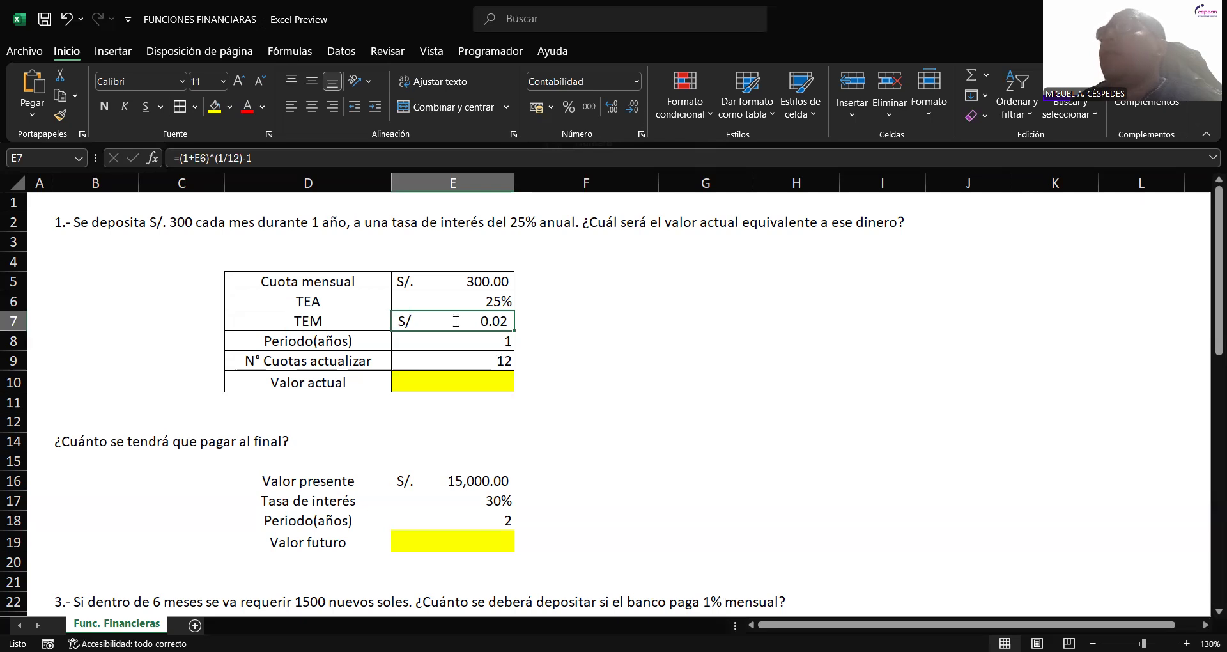
{"action": "double_click", "coordinate": [411, 323]}
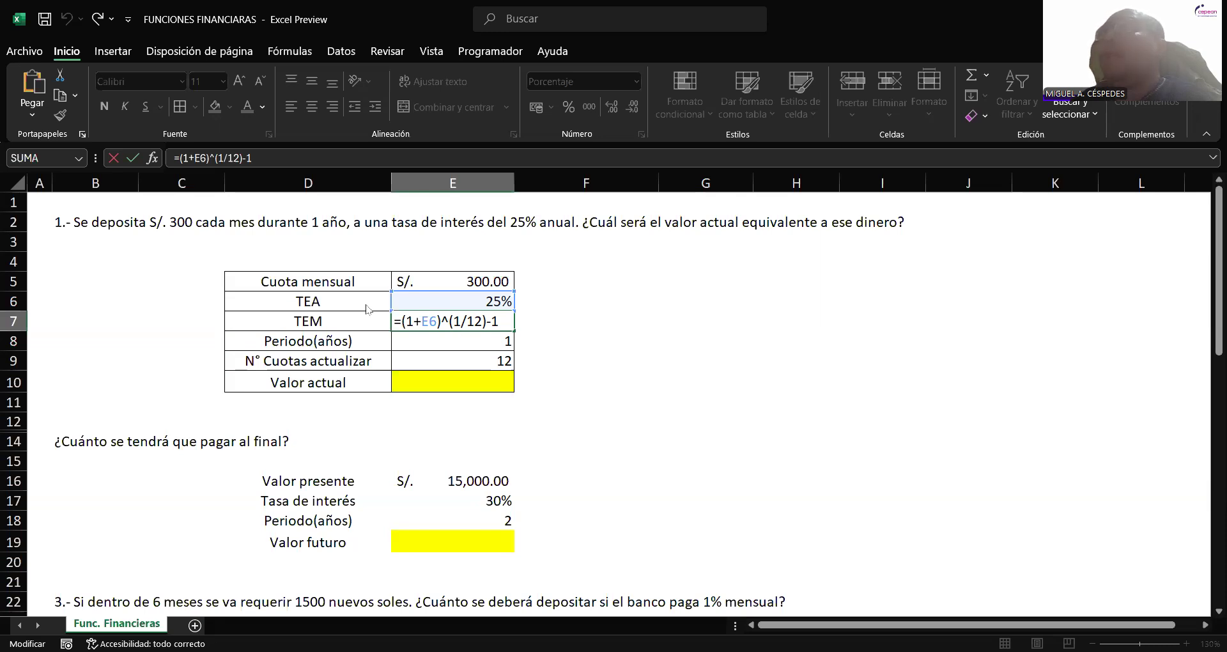
{"action": "left_click", "coordinate": [508, 322]}
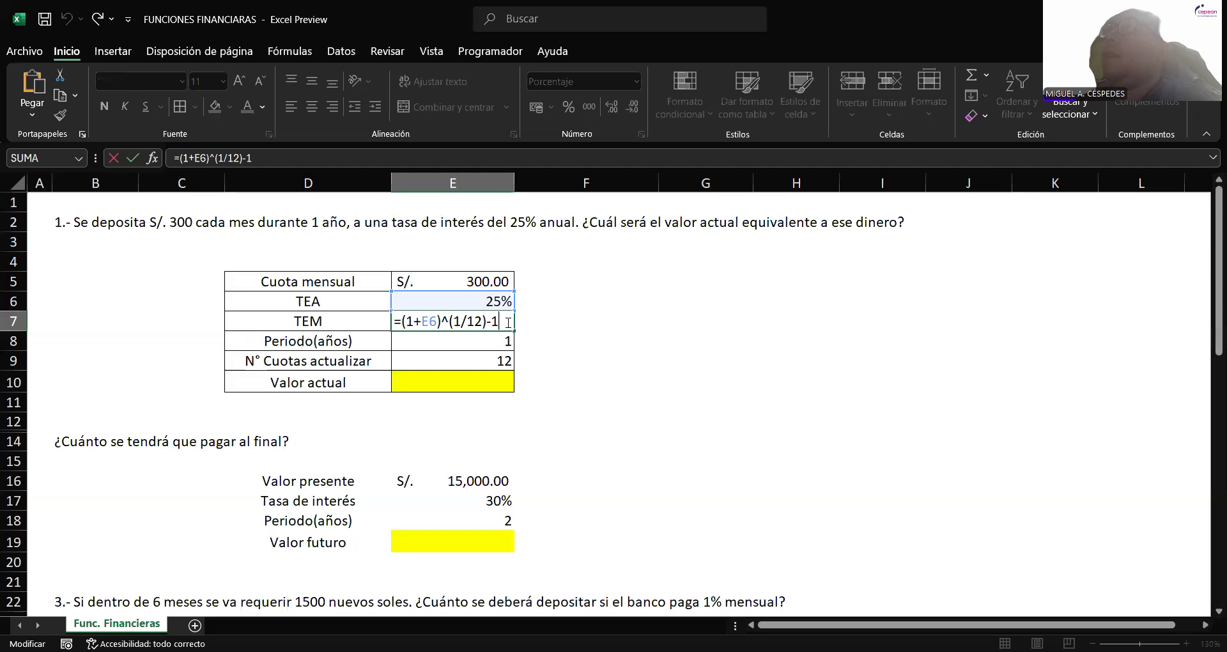
{"action": "key", "text": "Return"}
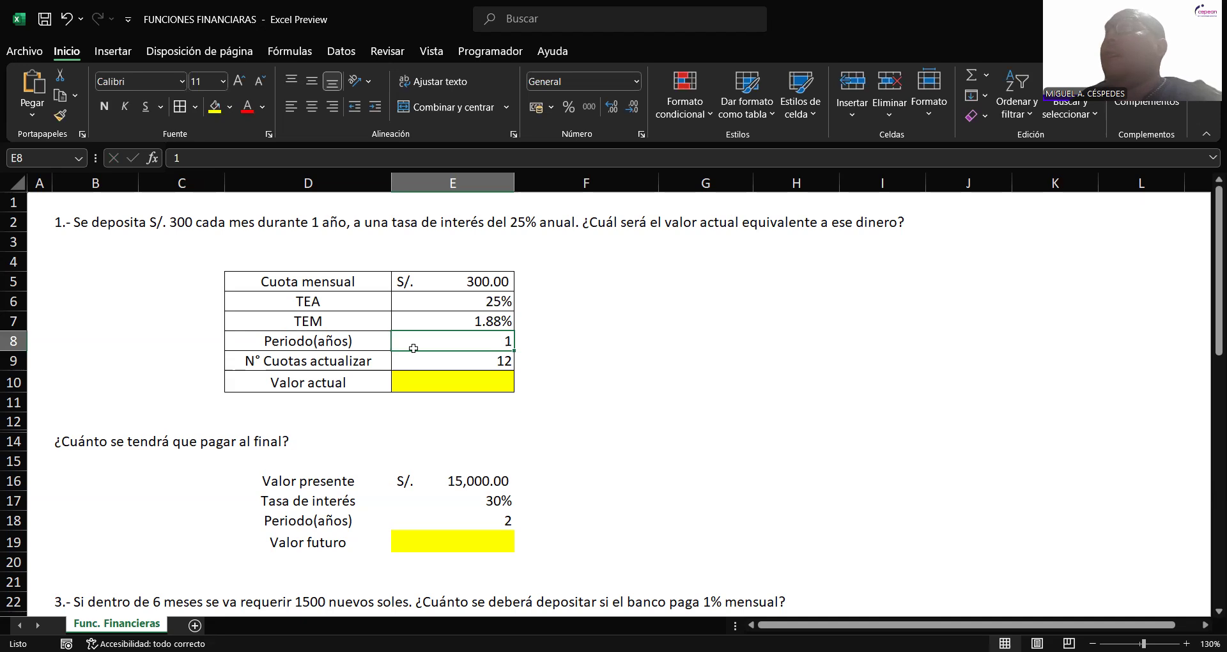
- Enter a VA formula in E10 with E7 as the rate, E9 as the number of periods and E5 as the payment
{"action": "left_click", "coordinate": [467, 356]}
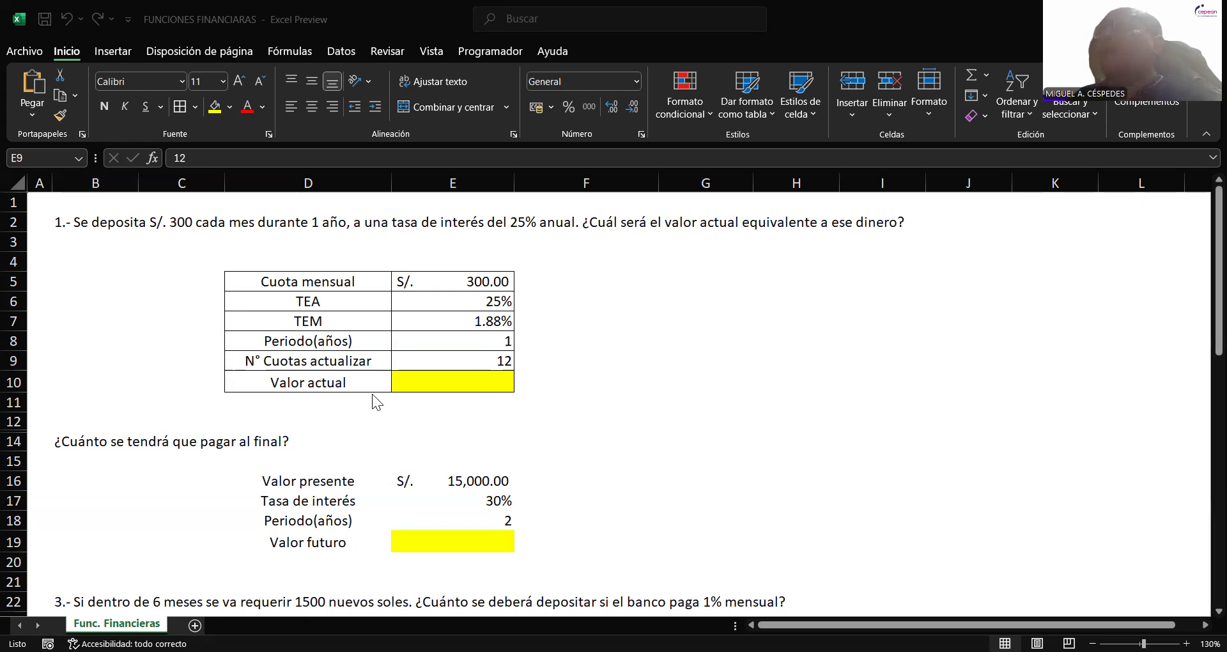
{"action": "double_click", "coordinate": [481, 382]}
{"action": "type", "text": "="}
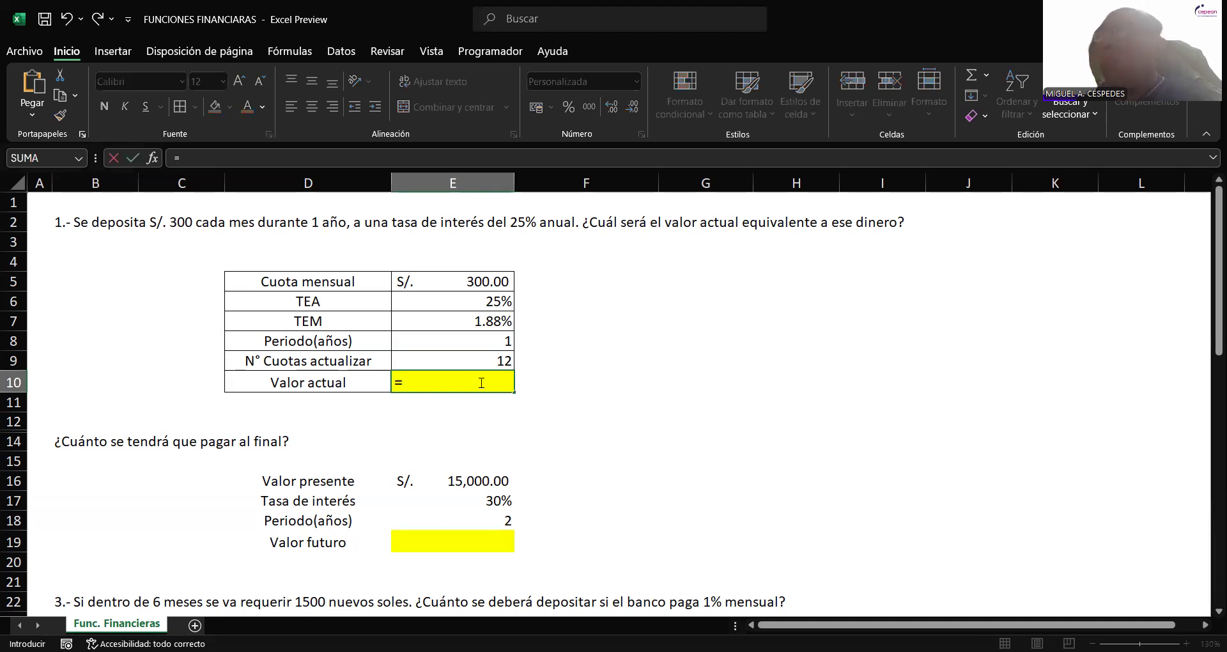
{"action": "type", "text": "VA("}
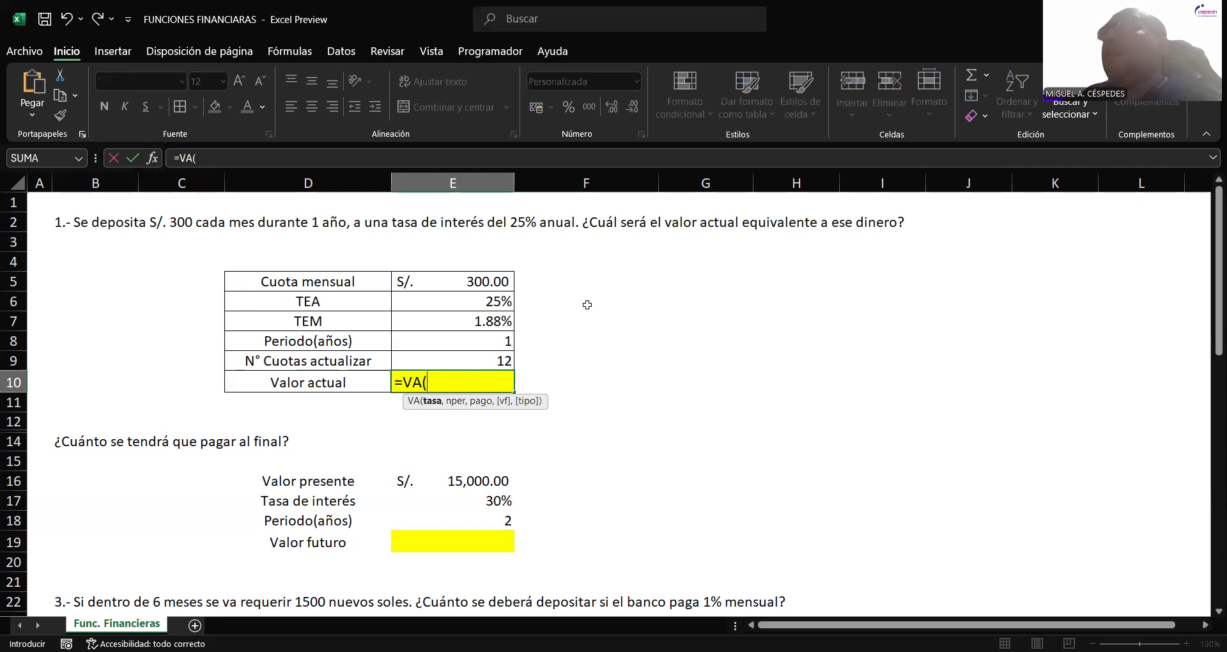
{"action": "left_click", "coordinate": [460, 318]}
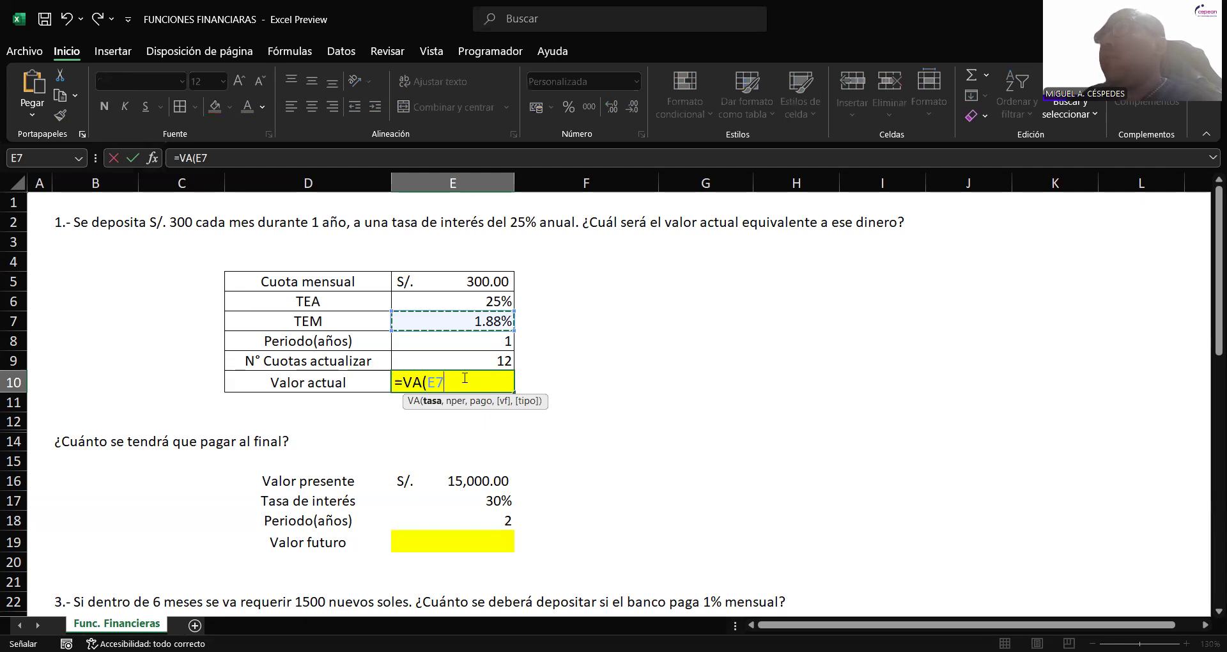
{"action": "type", "text": ","}
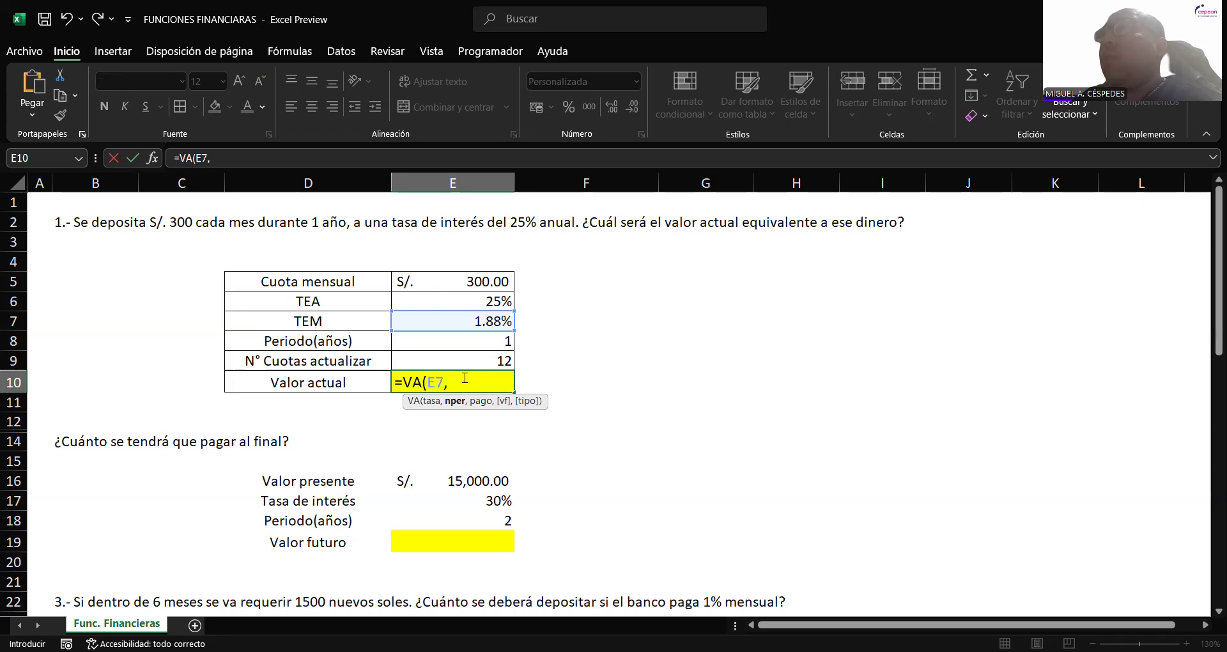
{"action": "left_click", "coordinate": [470, 363]}
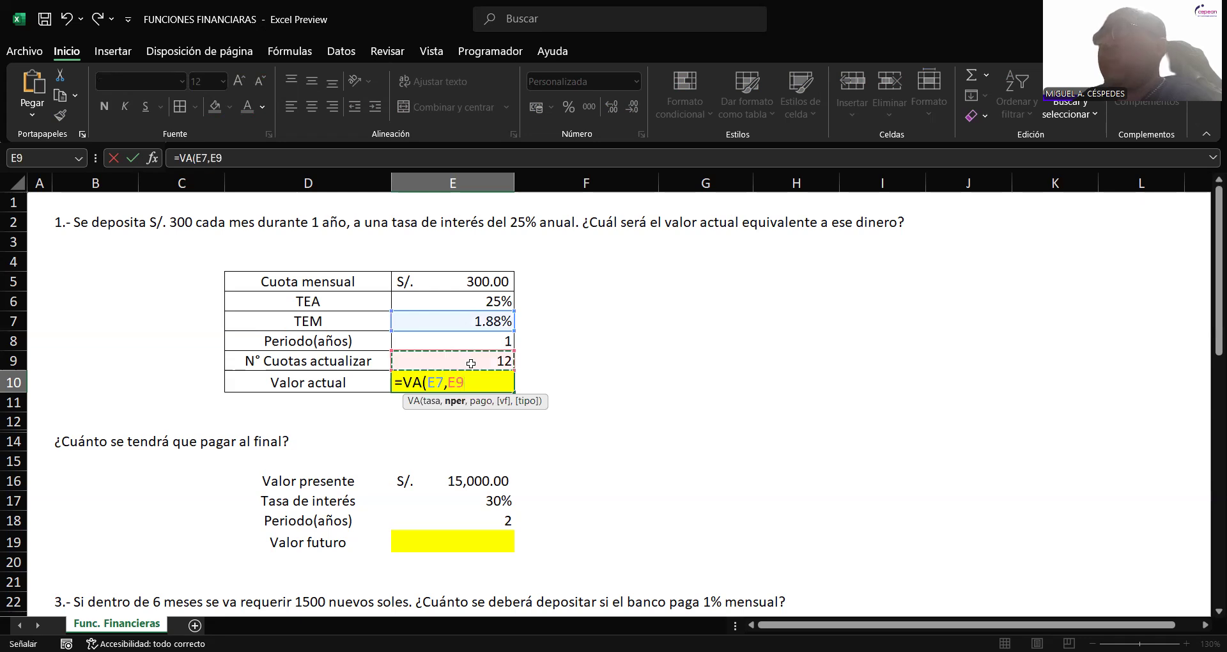
{"action": "type", "text": ","}
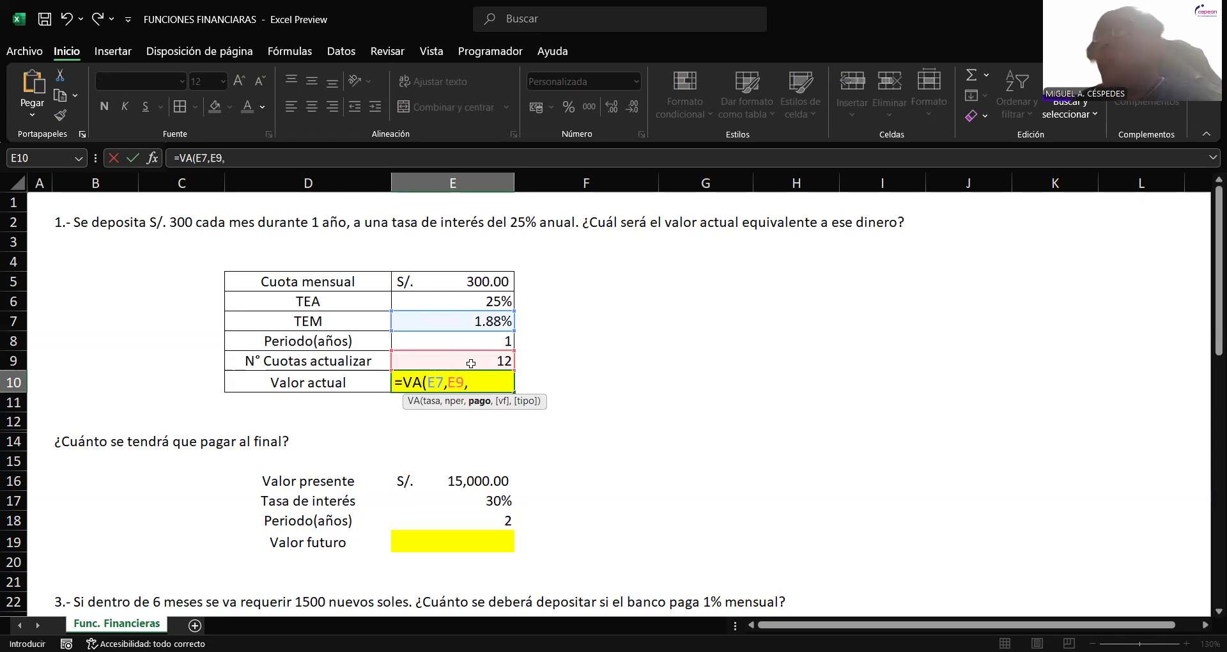
{"action": "left_click", "coordinate": [471, 282]}
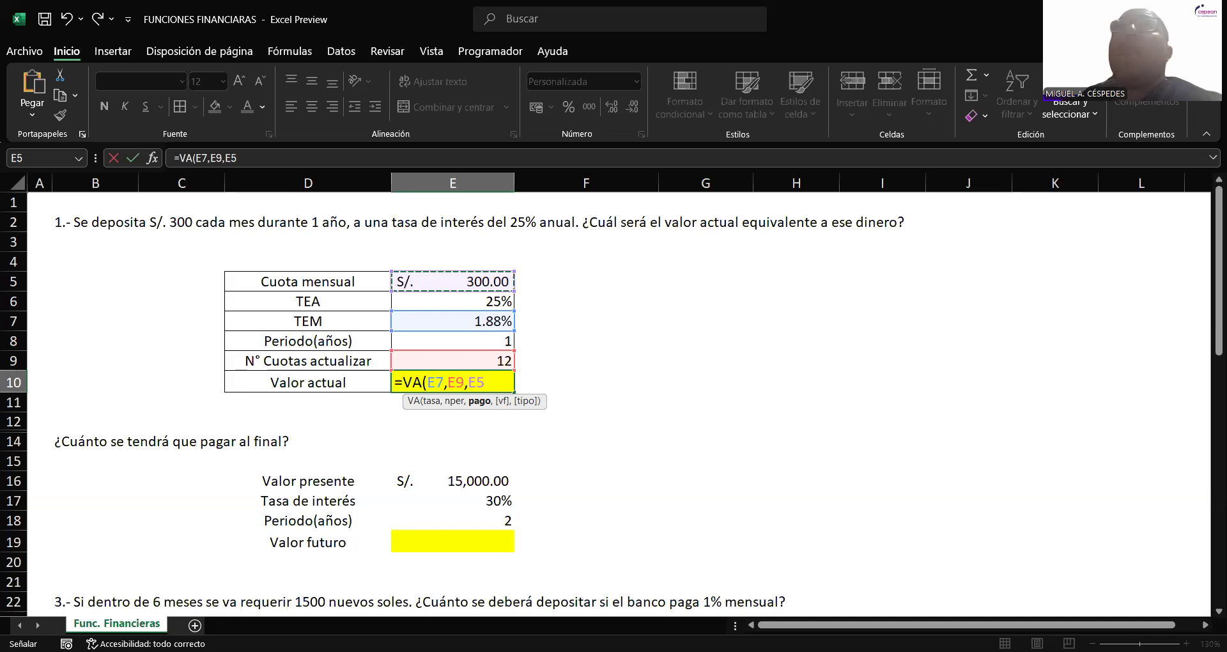
{"action": "key", "text": "Return"}
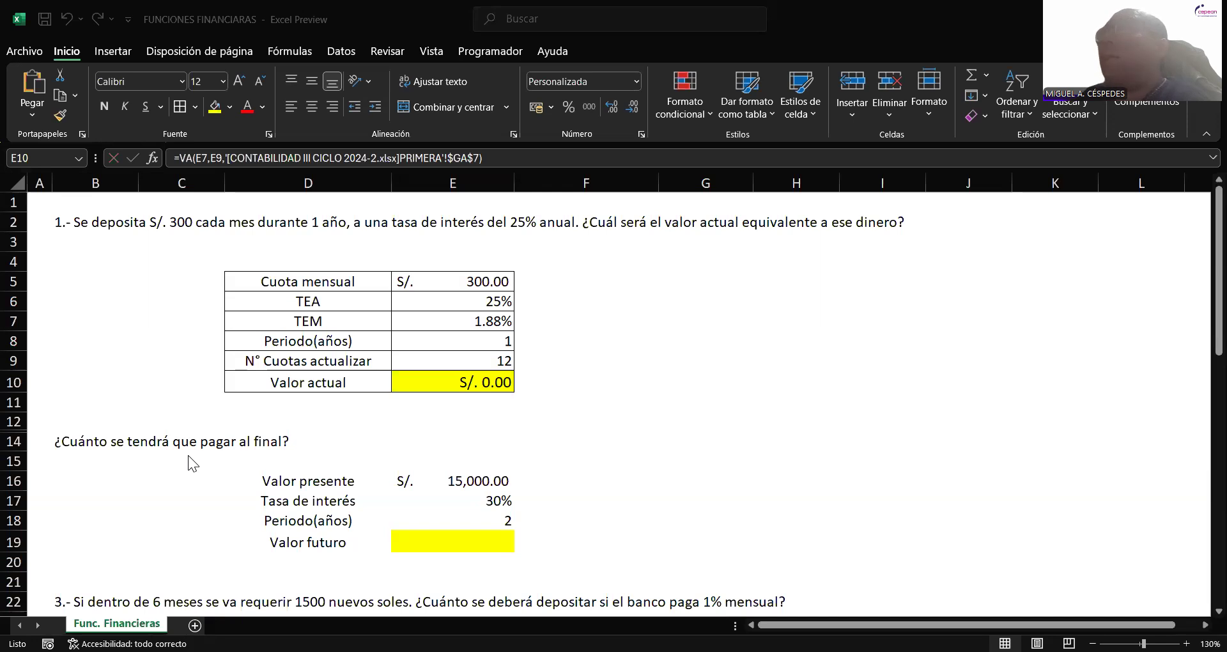
- Replace the external workbook reference in E10's VA formula with the monthly payment cell E5
{"action": "double_click", "coordinate": [493, 381]}
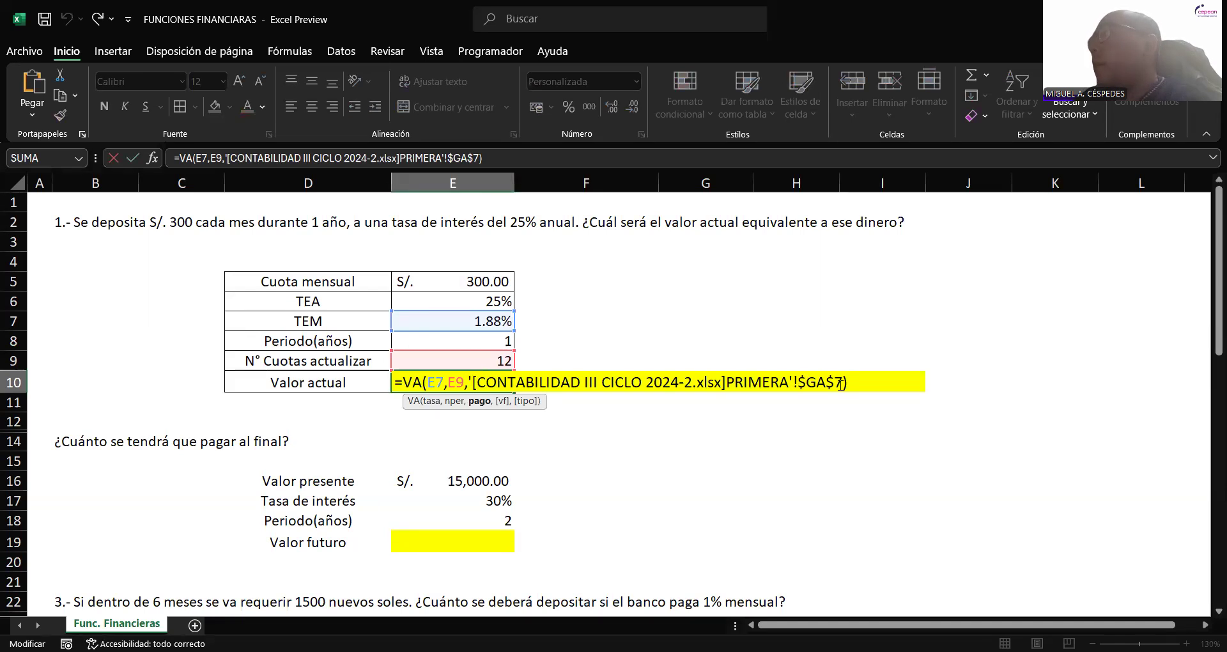
{"action": "key", "text": "BackSpace"}
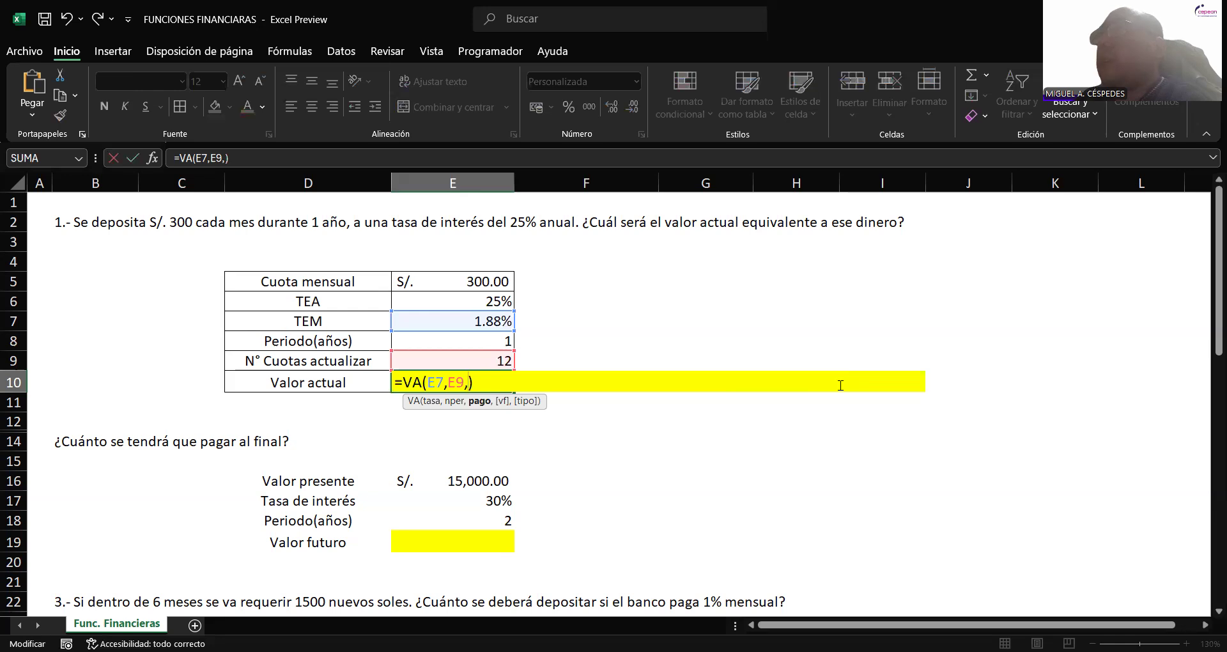
{"action": "left_click", "coordinate": [488, 282]}
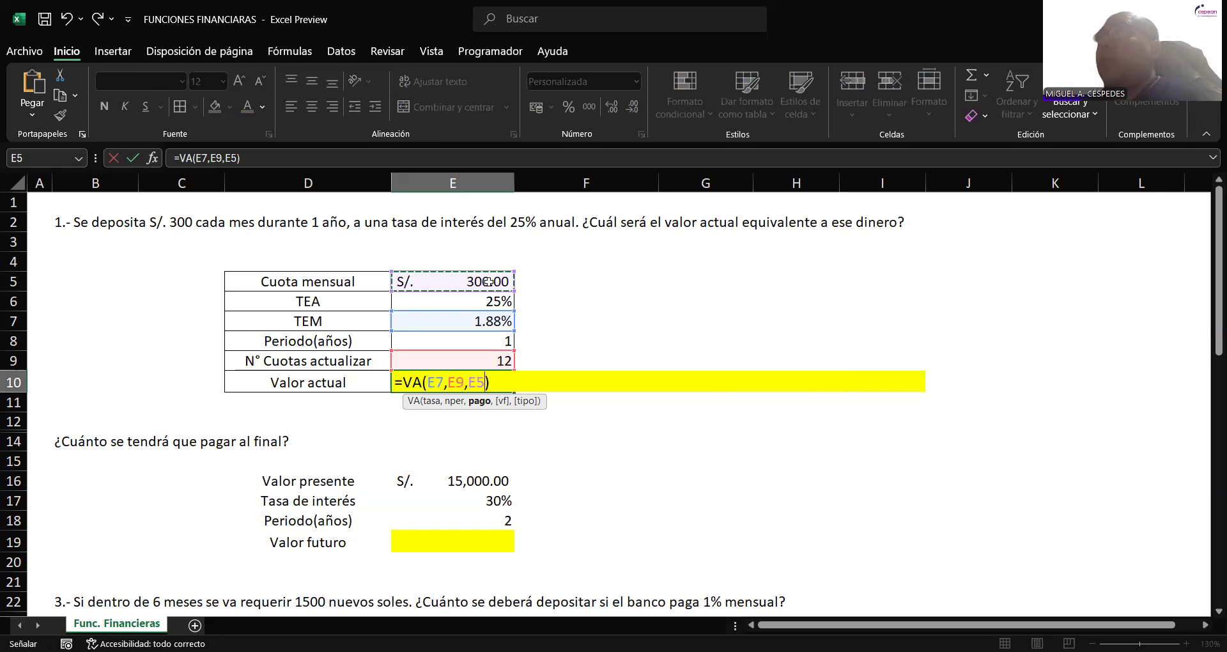
{"action": "key", "text": "Return"}
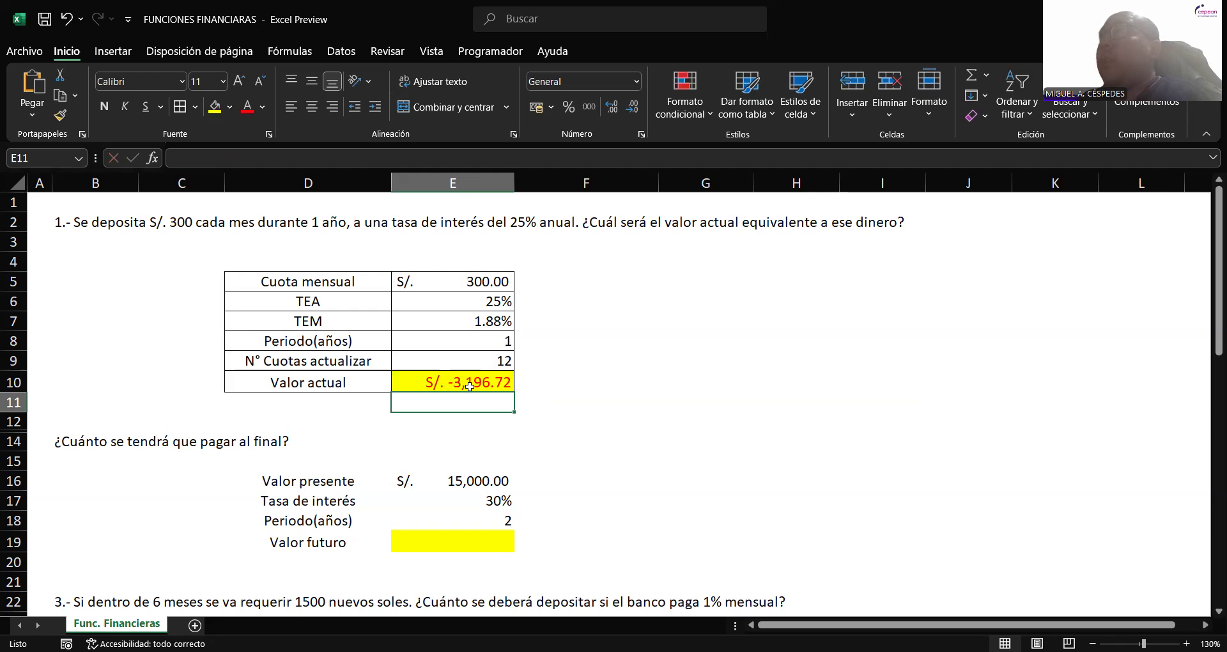
- Negate the payment argument in E10 so the formula reads =VA(E7,E9,-E5)
{"action": "left_click", "coordinate": [470, 386]}
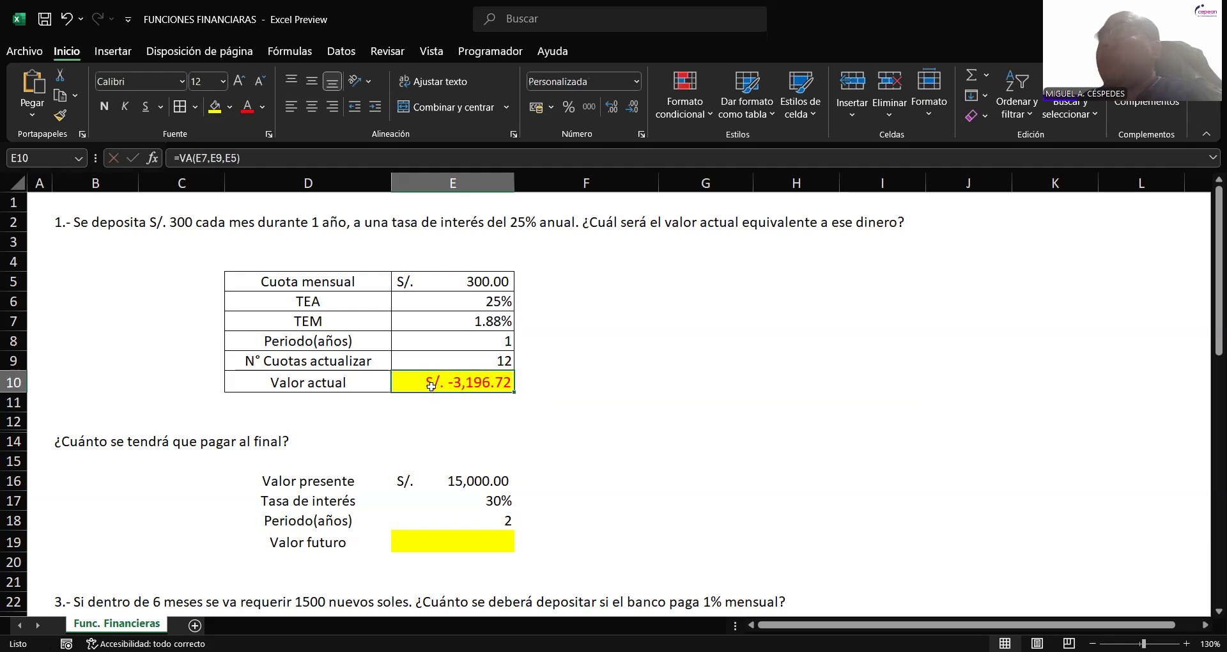
{"action": "double_click", "coordinate": [493, 385]}
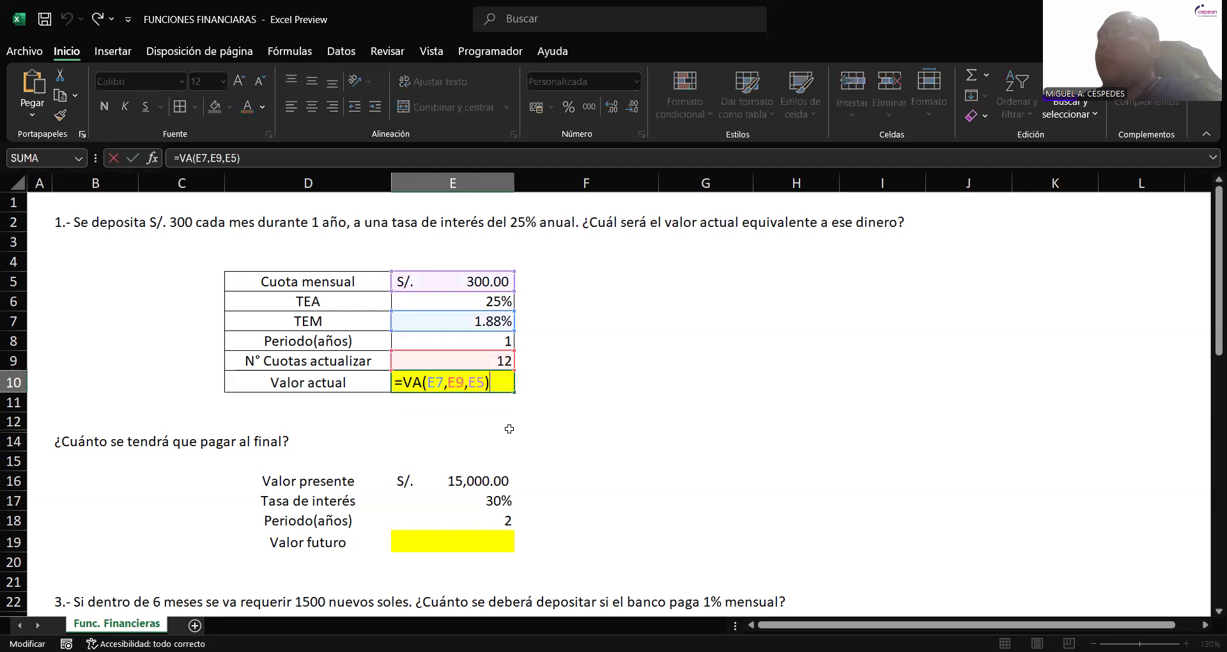
{"action": "key", "text": "Left"}
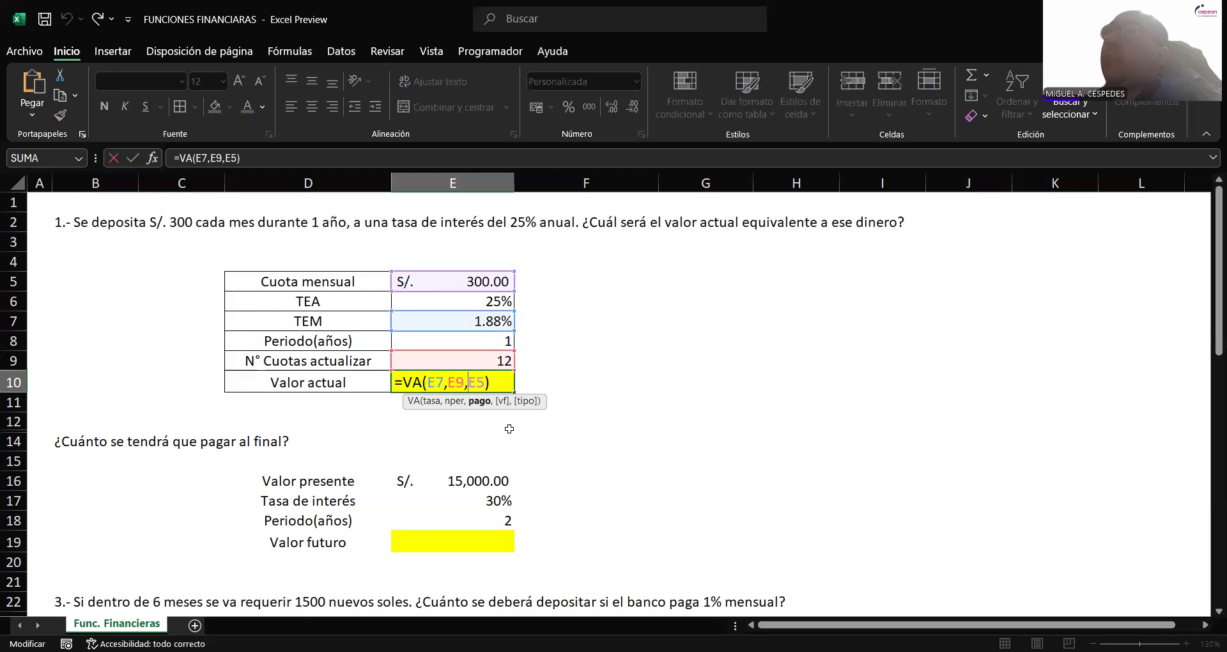
{"action": "type", "text": "-"}
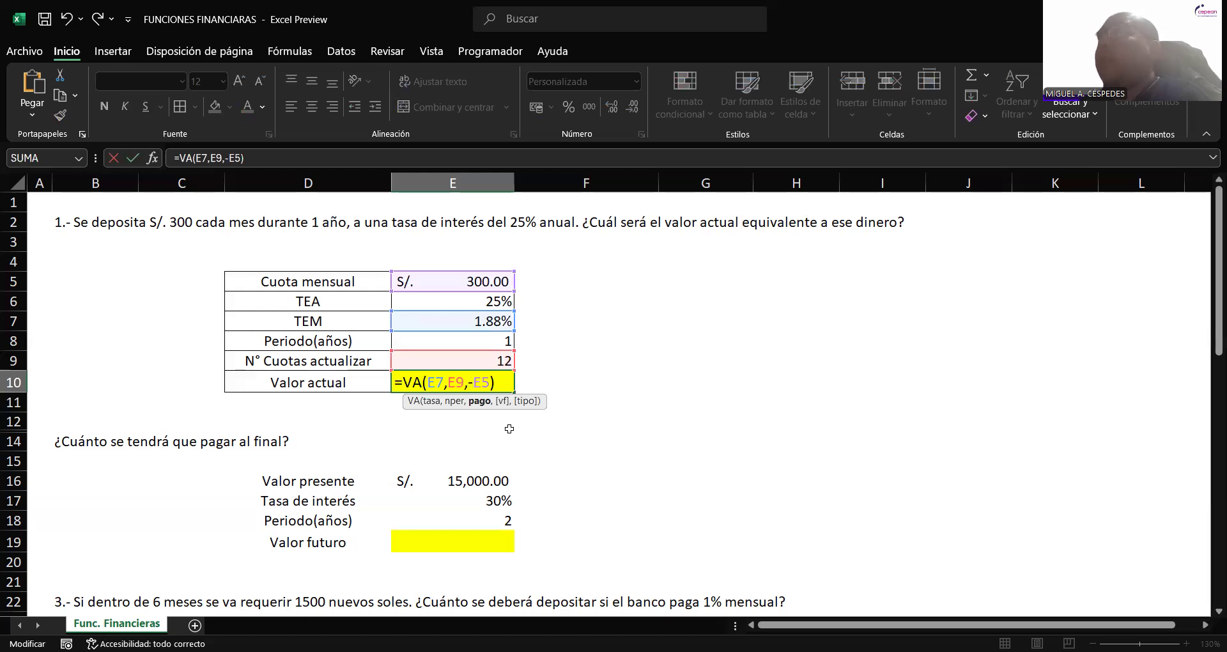
{"action": "key", "text": "Return"}
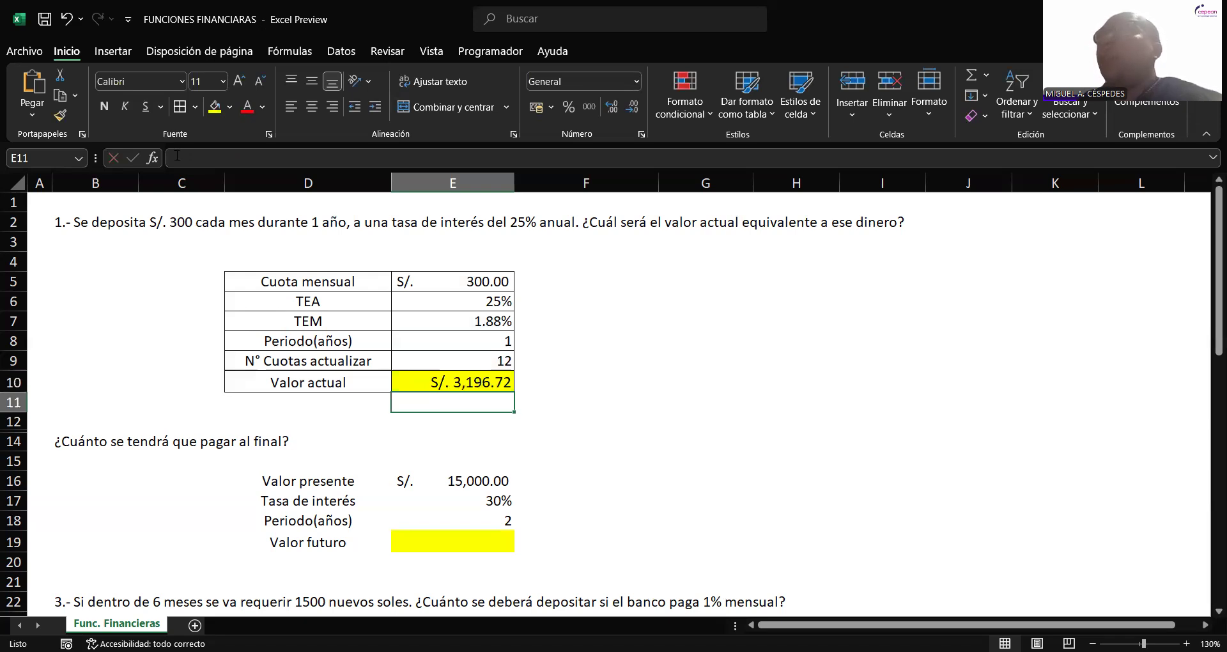
- Review the arguments of the VA formula in E10 against the problem's data
{"action": "left_click", "coordinate": [494, 377]}
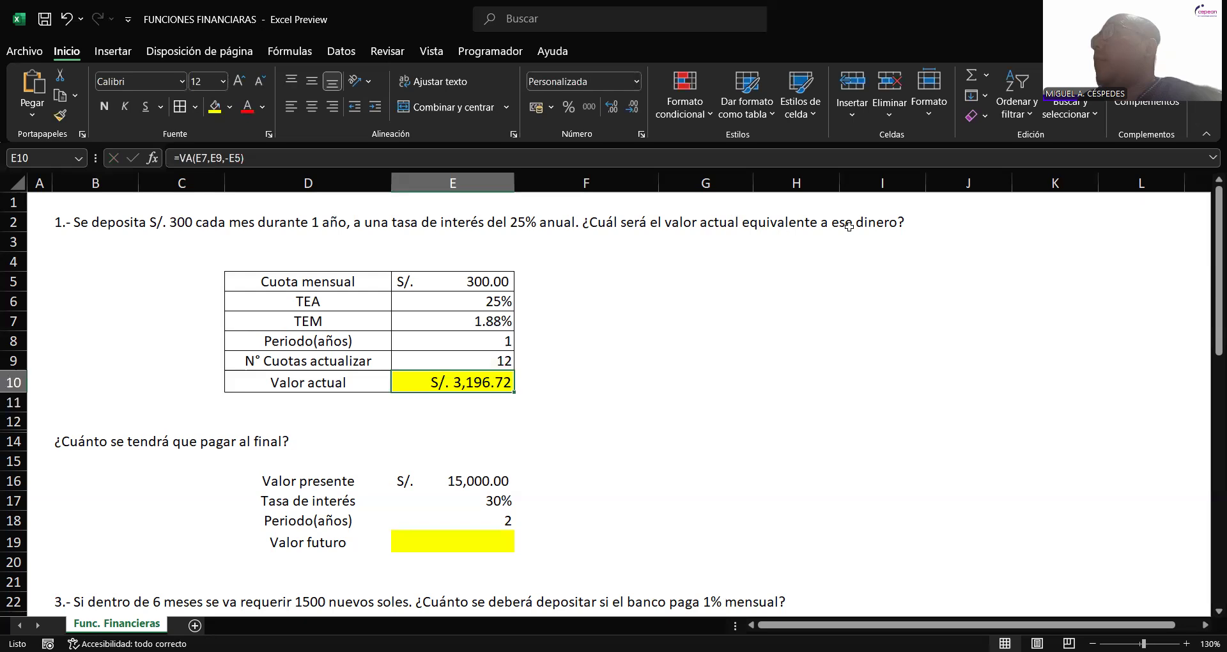
{"action": "double_click", "coordinate": [512, 382]}
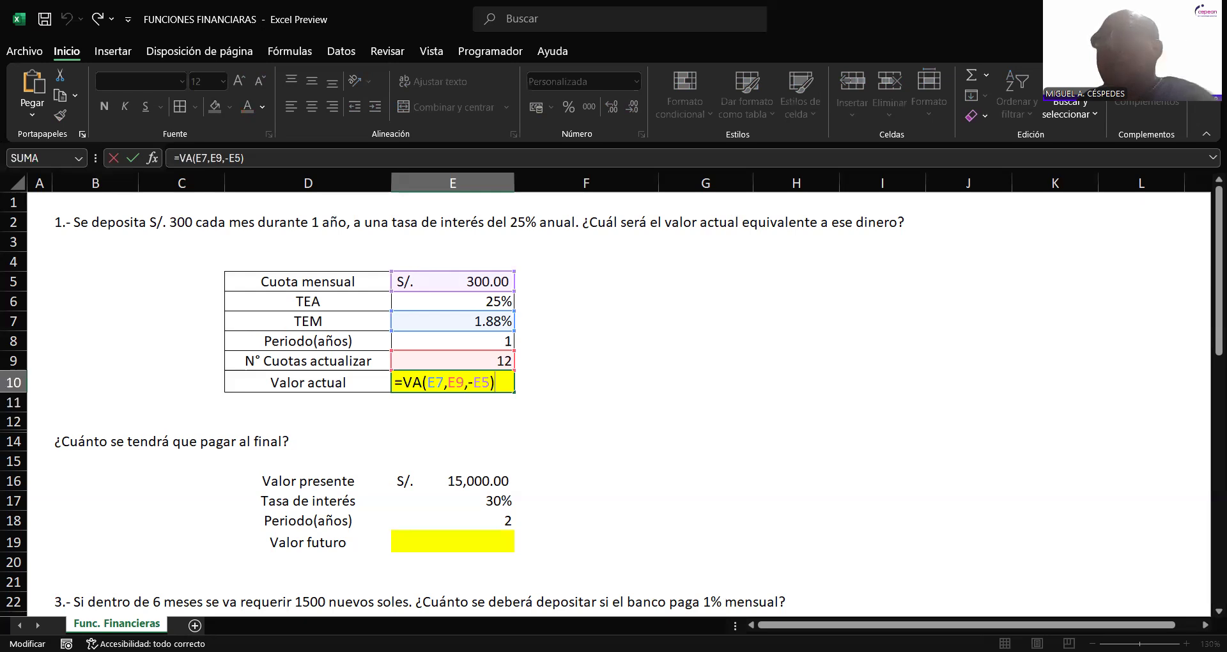
{"action": "key", "text": "alt+Tab"}
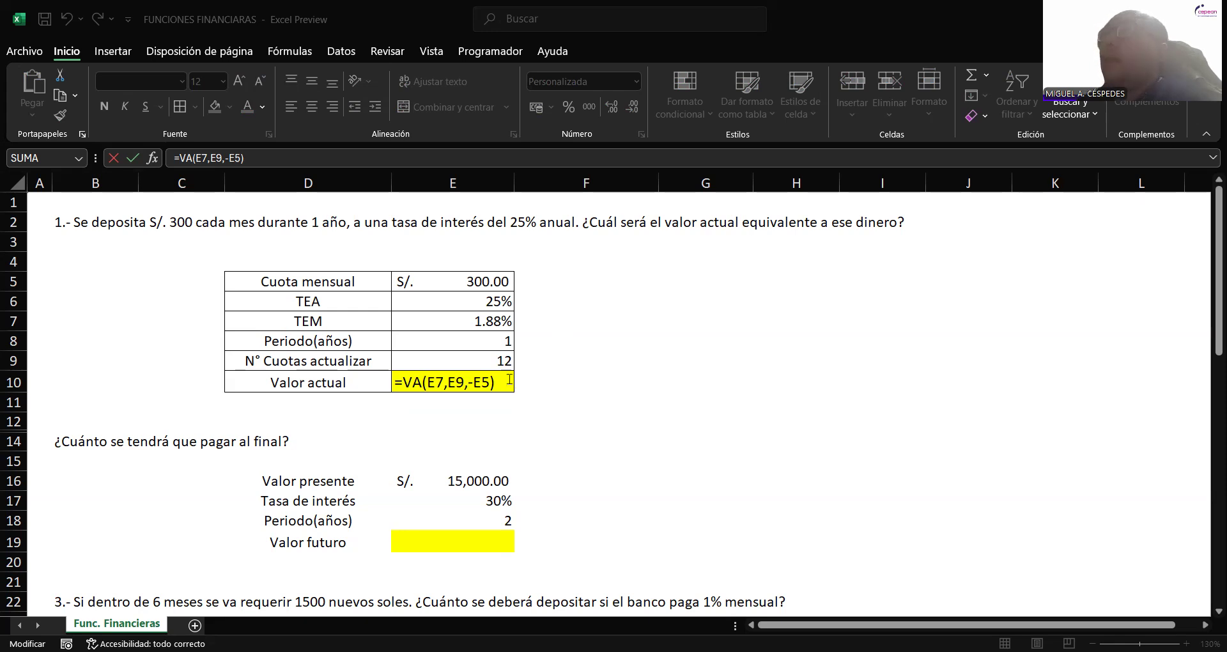
{"action": "key", "text": "Return"}
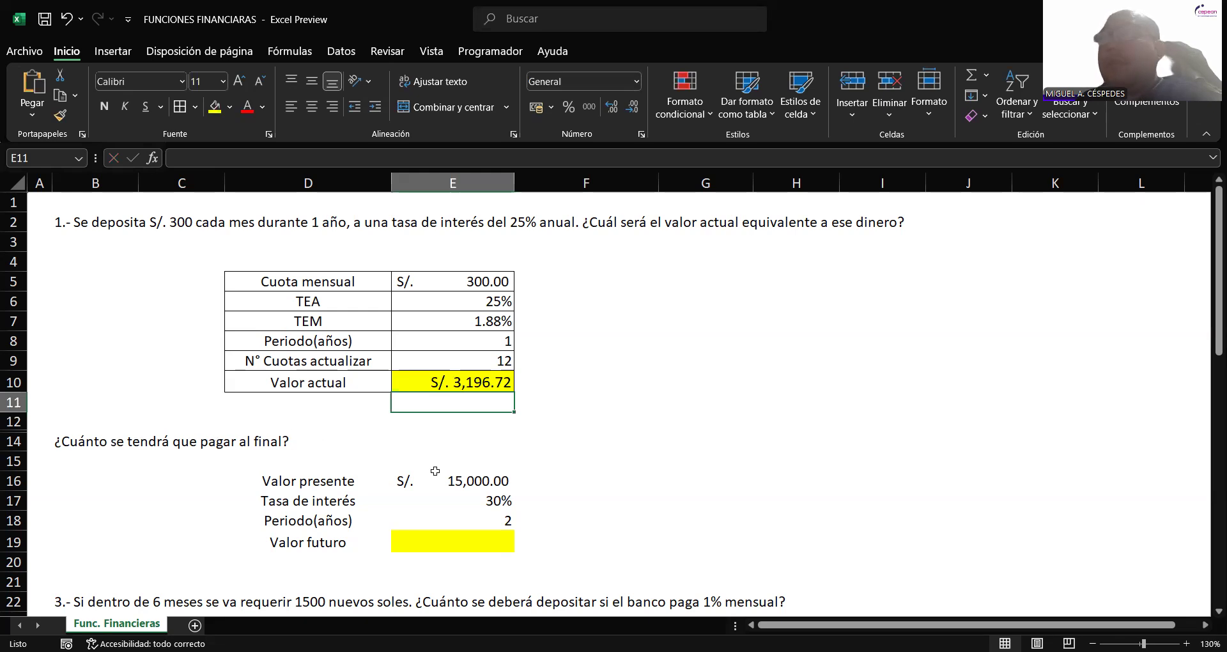
- Add borders around and between all cells of the second problem's table in D16:E19
{"action": "left_click", "coordinate": [487, 481]}
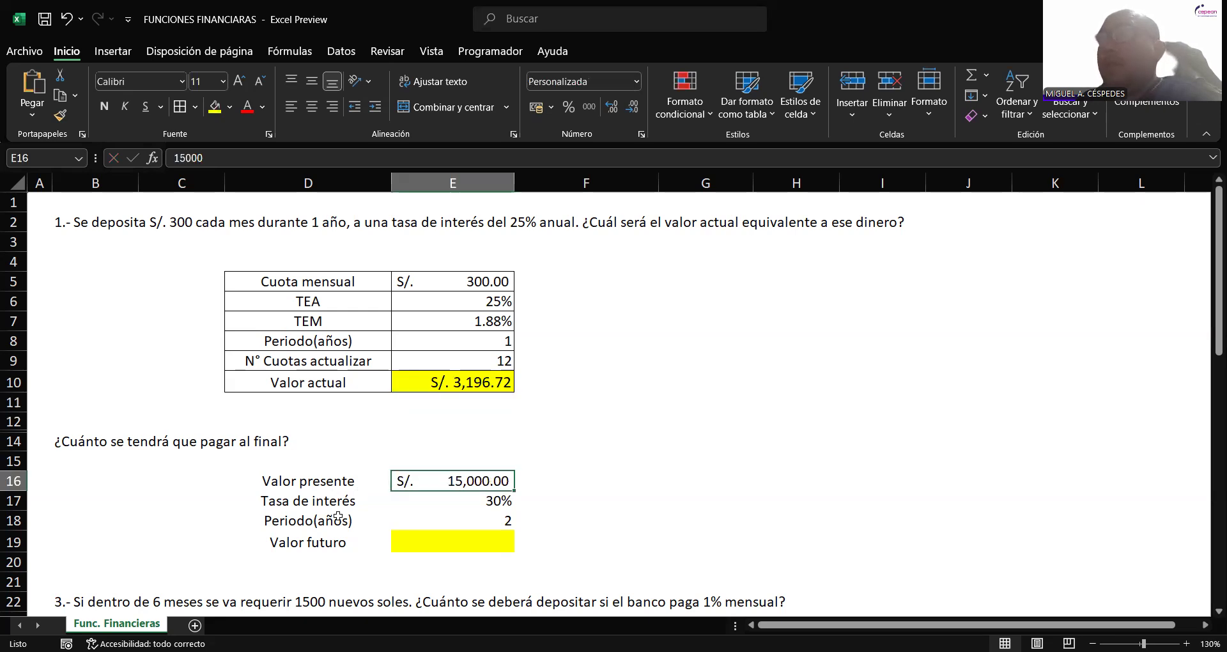
{"action": "left_click", "coordinate": [447, 519]}
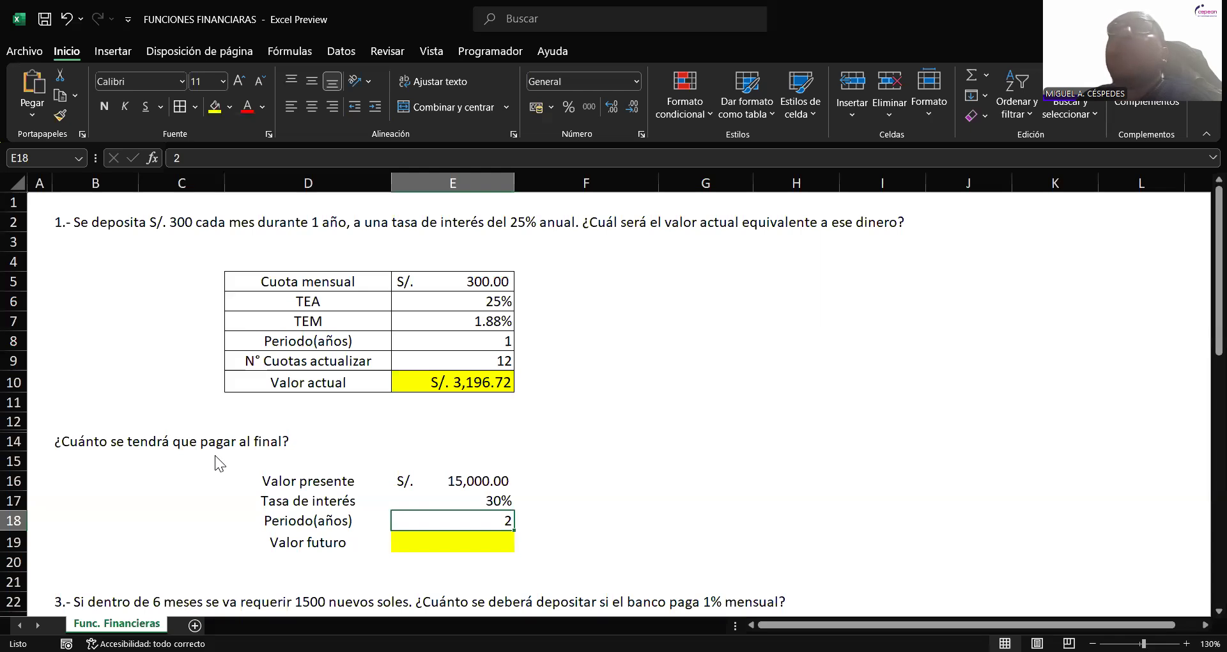
{"action": "key", "text": "ctrl+z"}
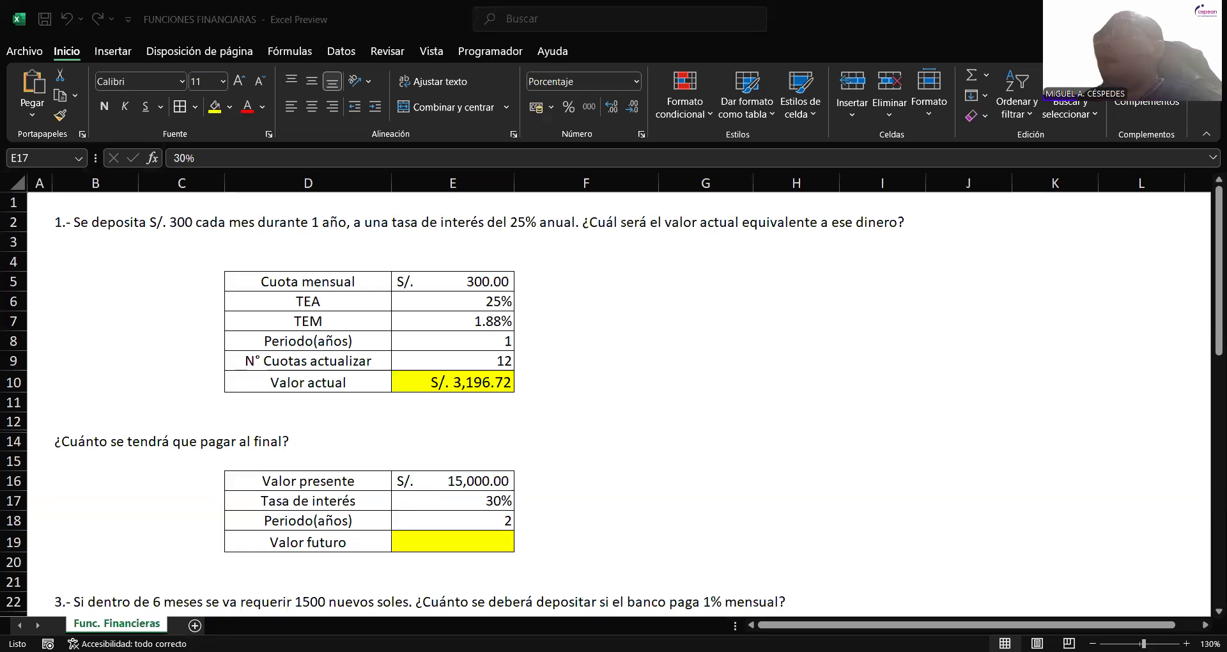
- Calculate the second problem's future value in E19 with the formula =VF(E17,E18,0,E16,0)
{"action": "left_click", "coordinate": [475, 540]}
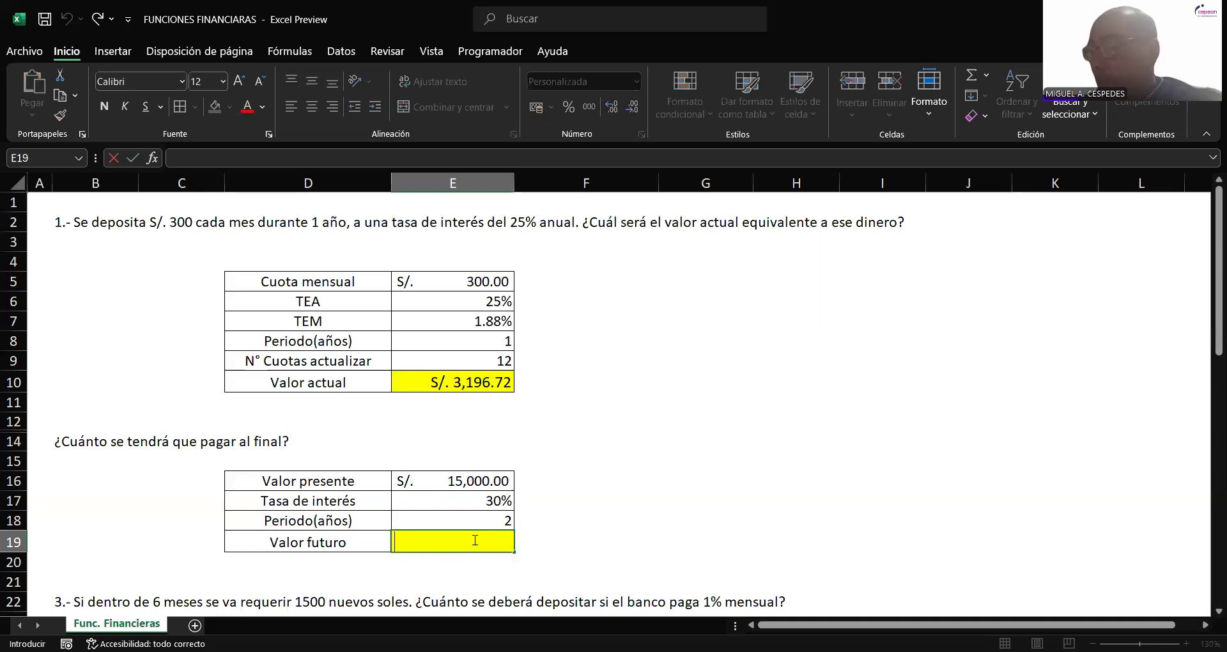
{"action": "type", "text": "="}
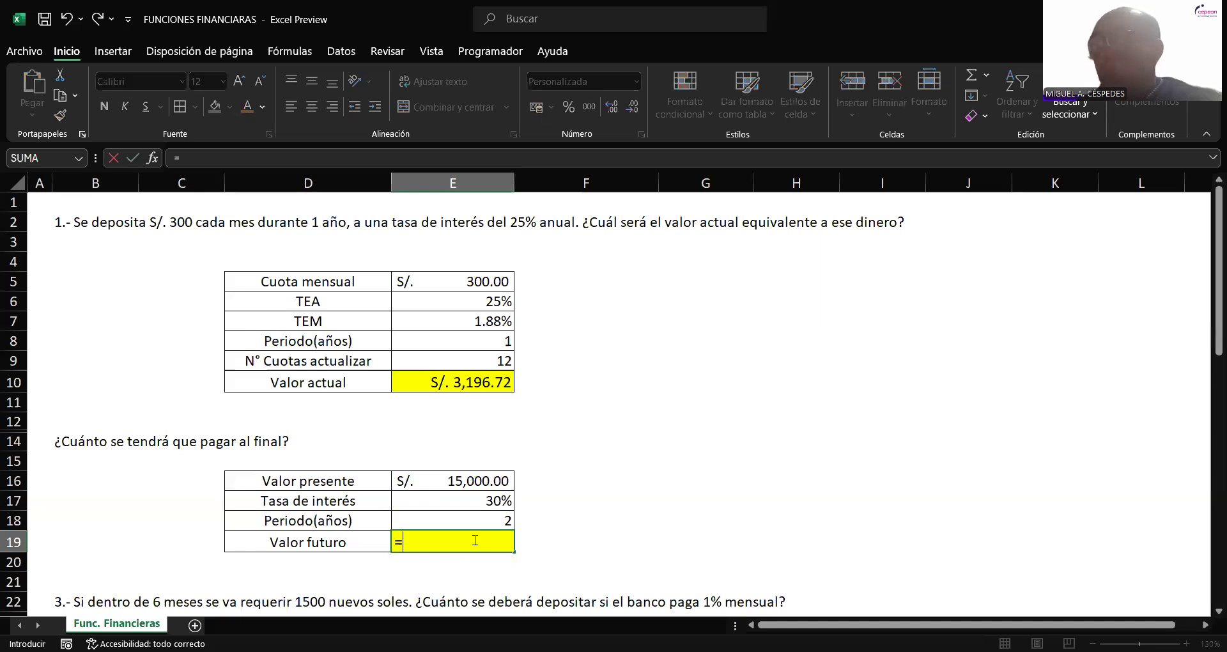
{"action": "type", "text": "VF("}
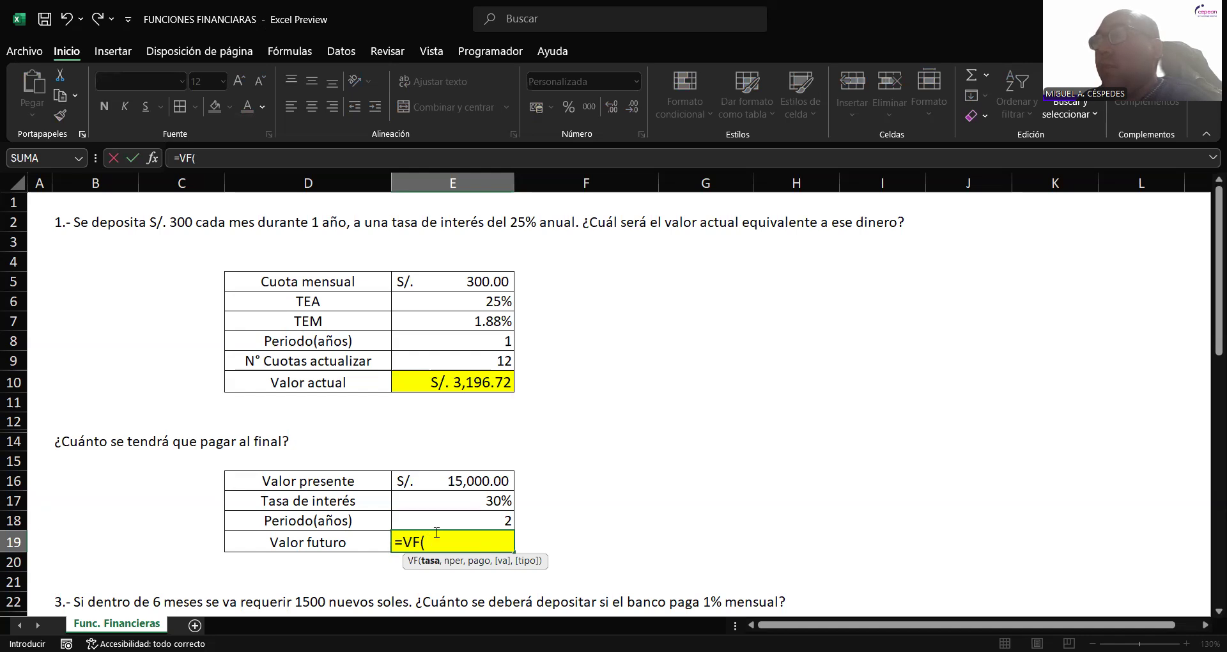
{"action": "left_click", "coordinate": [490, 499]}
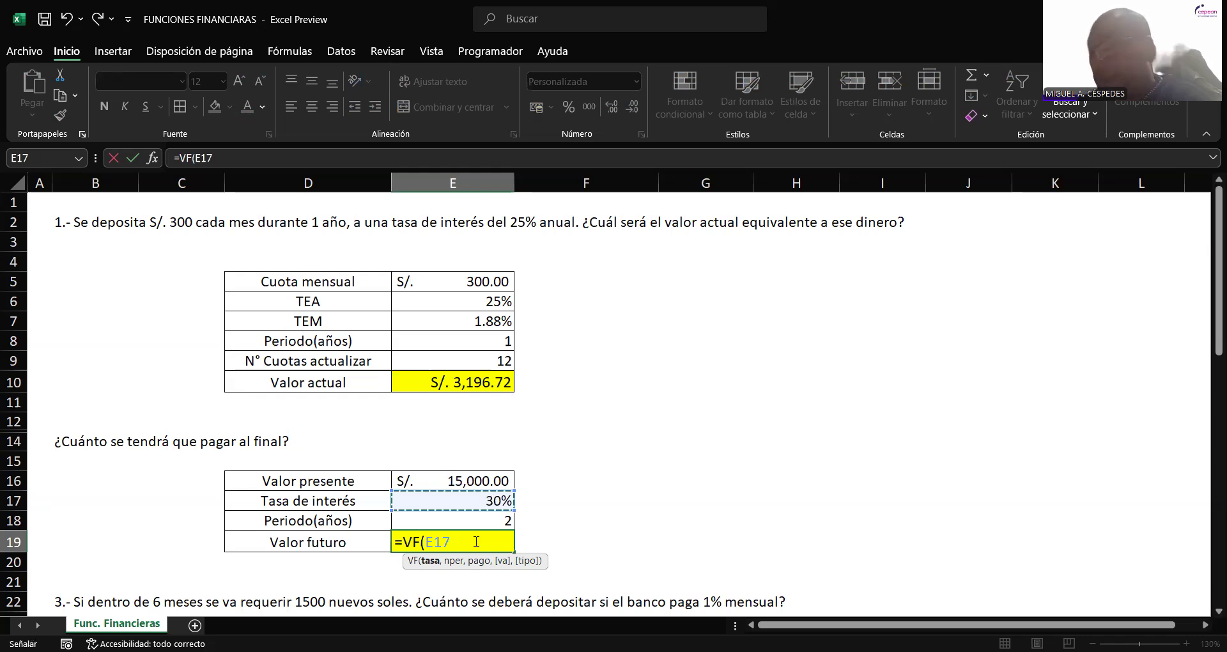
{"action": "type", "text": ","}
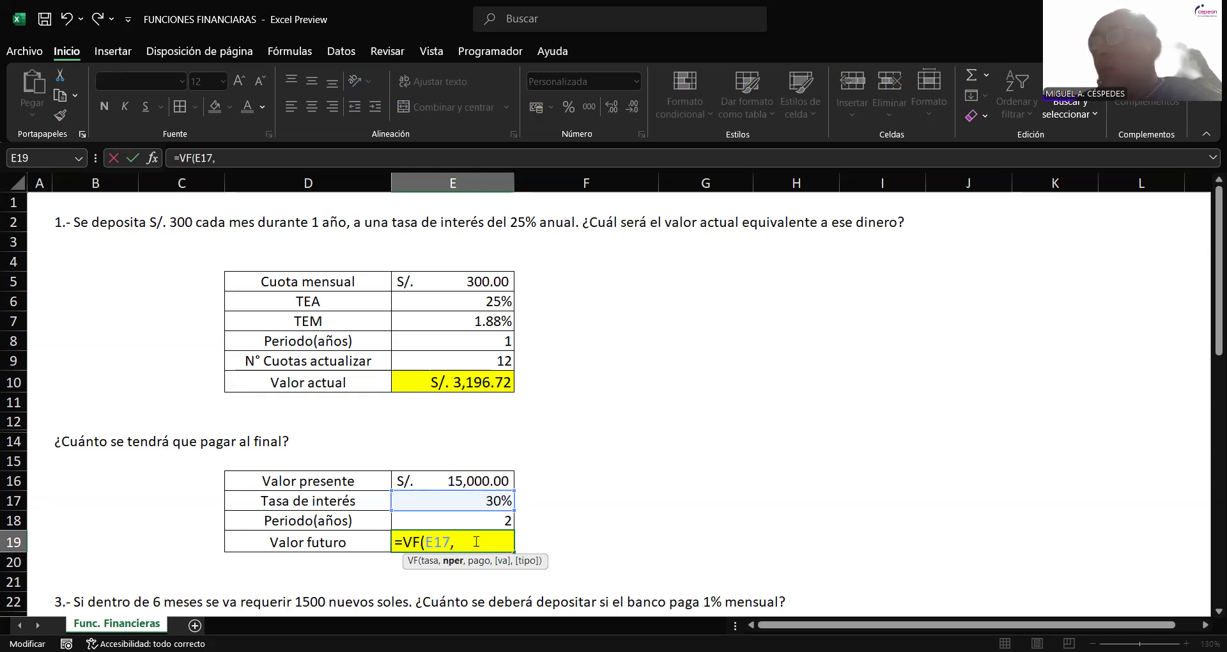
{"action": "left_click", "coordinate": [476, 522]}
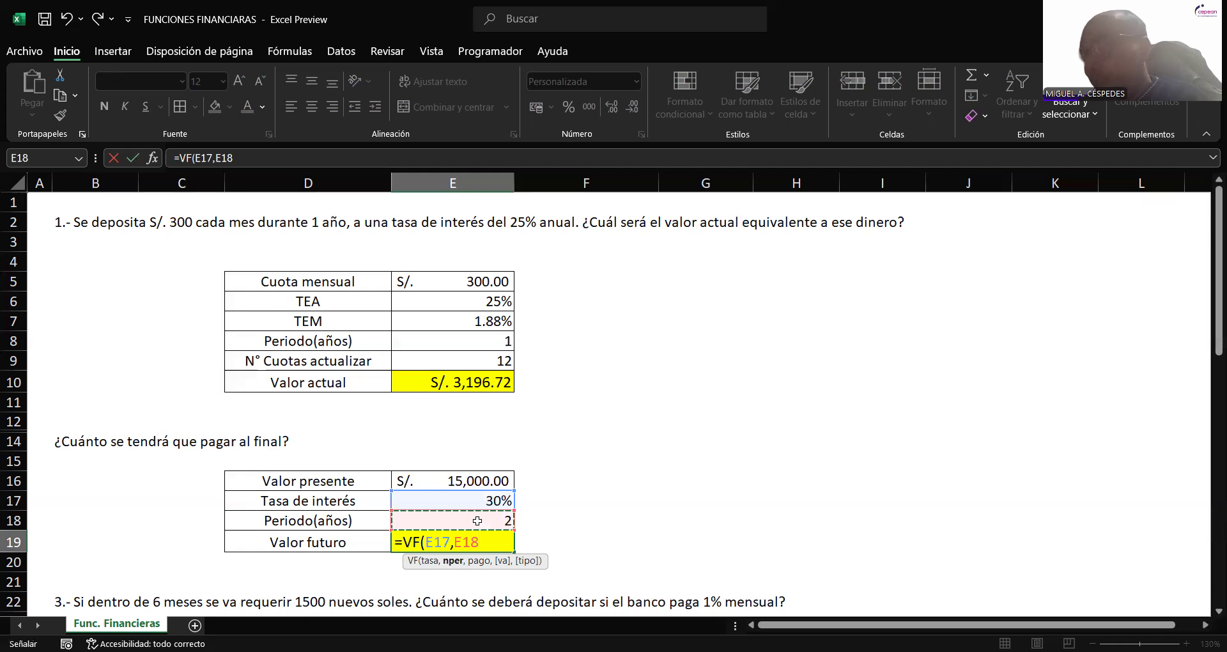
{"action": "type", "text": ","}
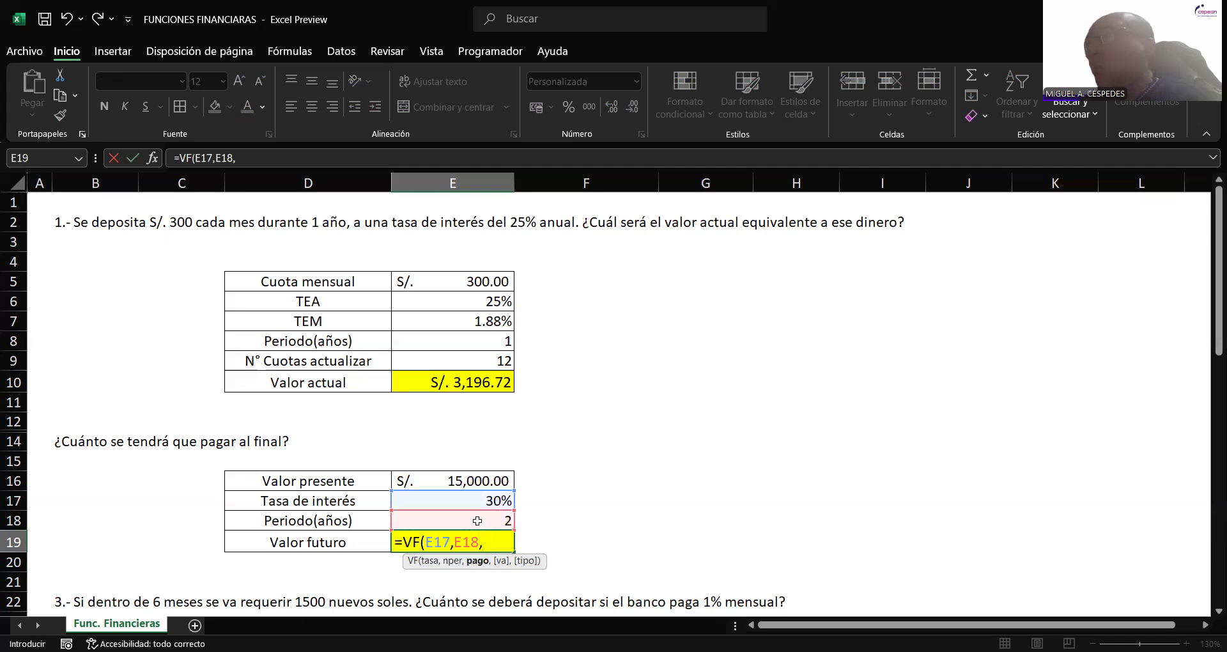
{"action": "type", "text": "0,"}
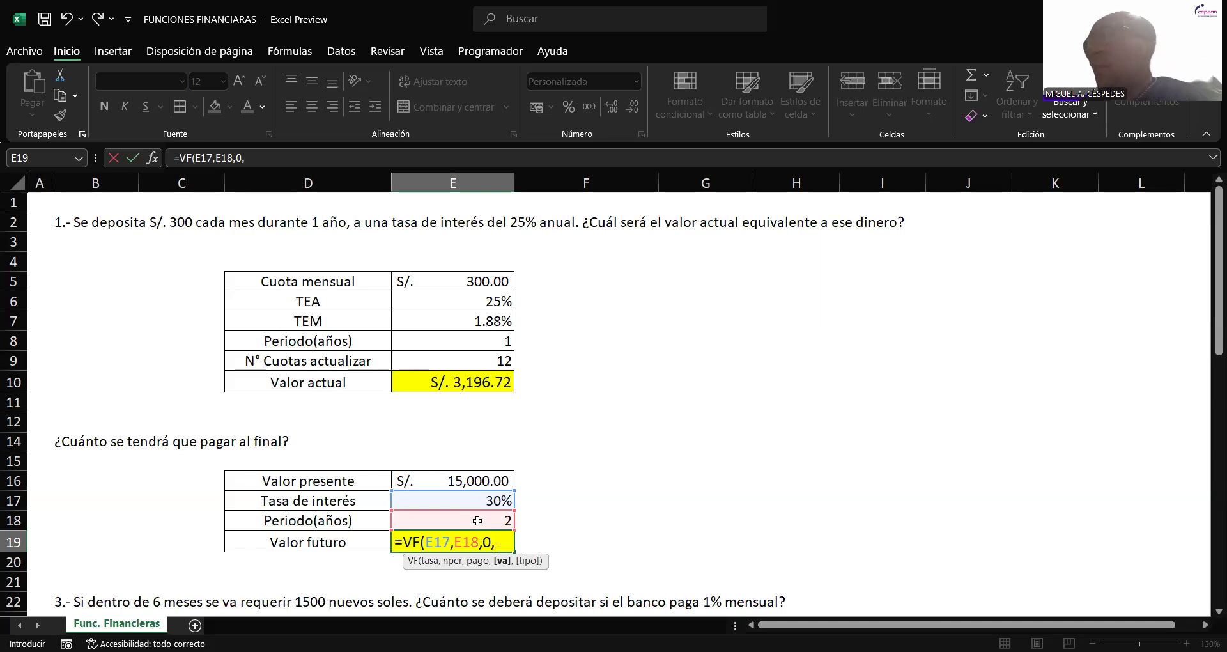
{"action": "left_click", "coordinate": [493, 479]}
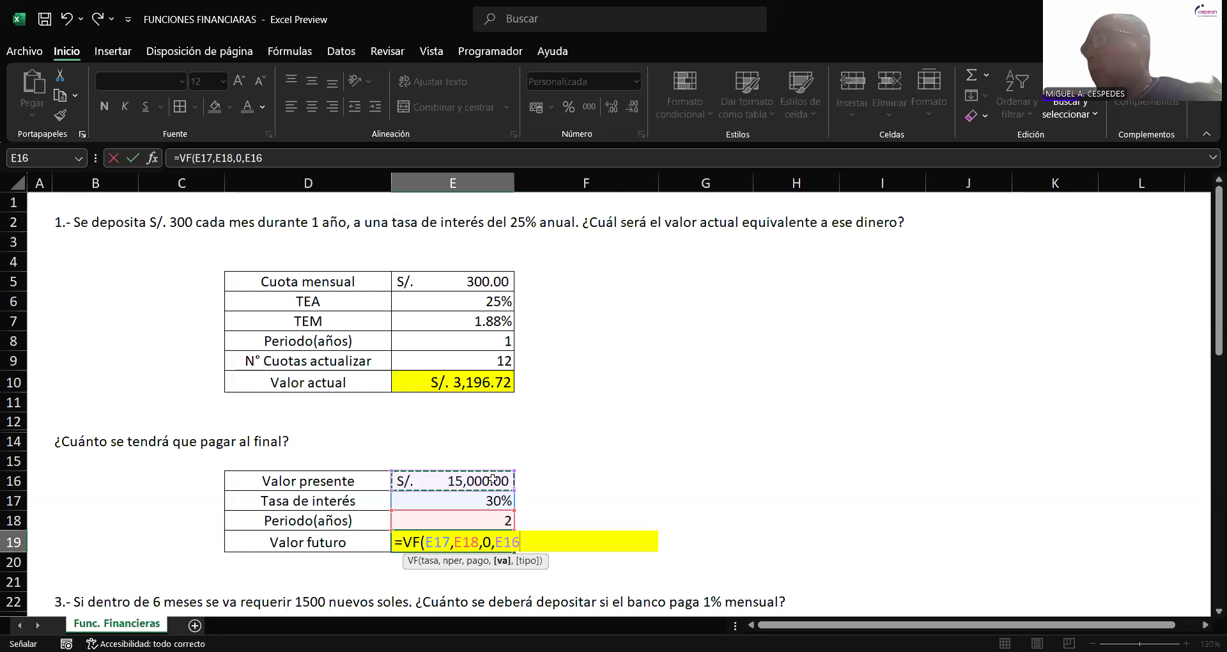
{"action": "type", "text": ",0"}
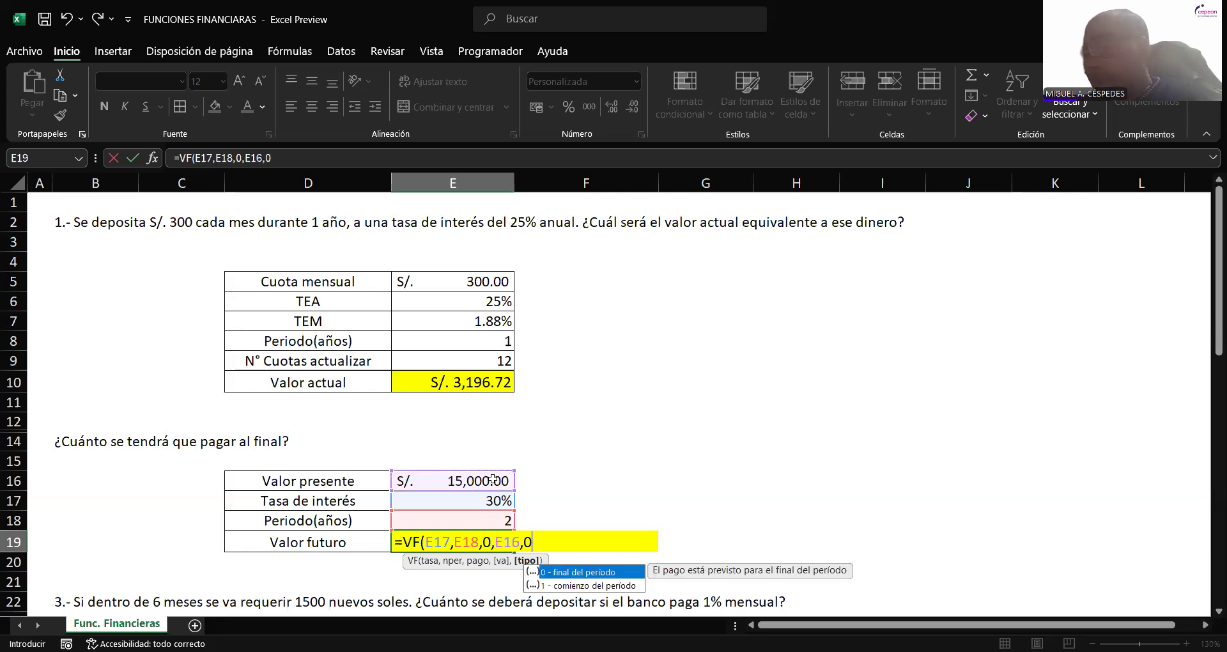
{"action": "type", "text": ")"}
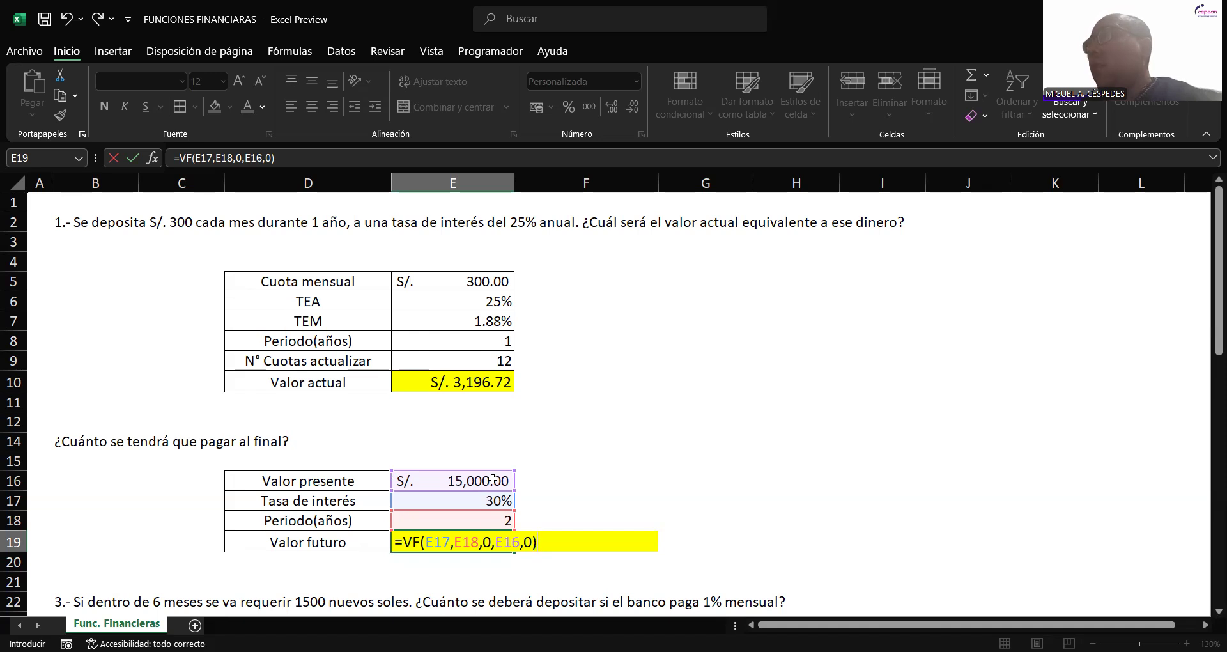
{"action": "key", "text": "Return"}
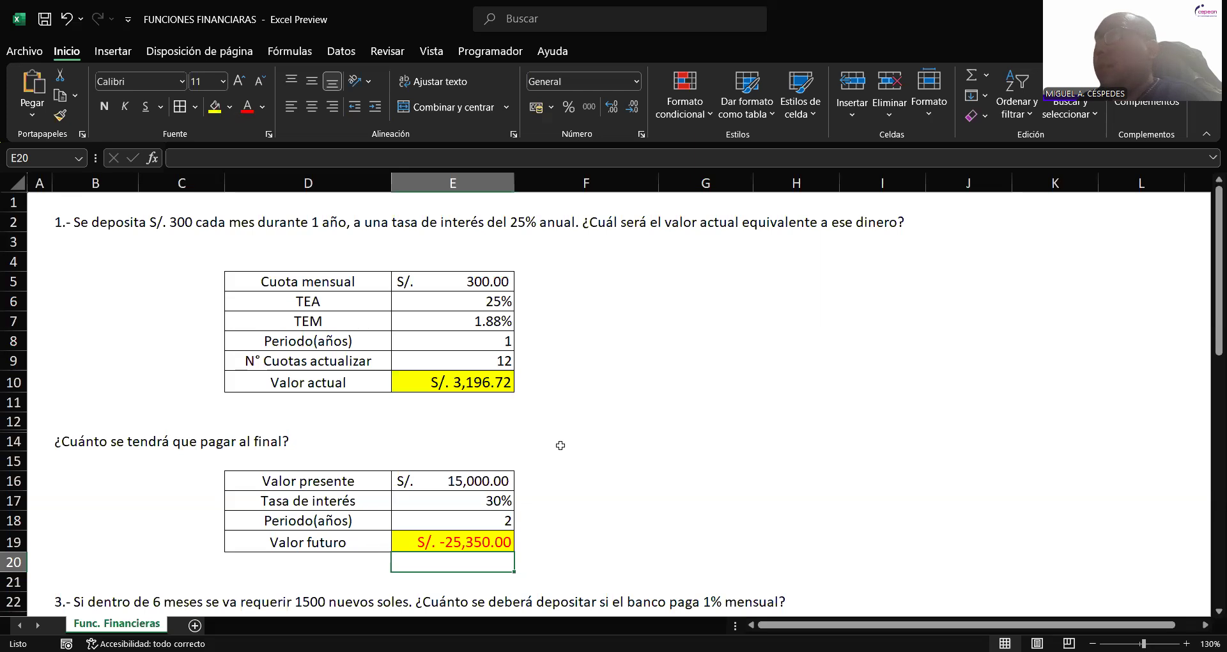
- Negate the present value argument in E19 so the formula reads =VF(E17,E18,0,-E16,0)
{"action": "double_click", "coordinate": [486, 543]}
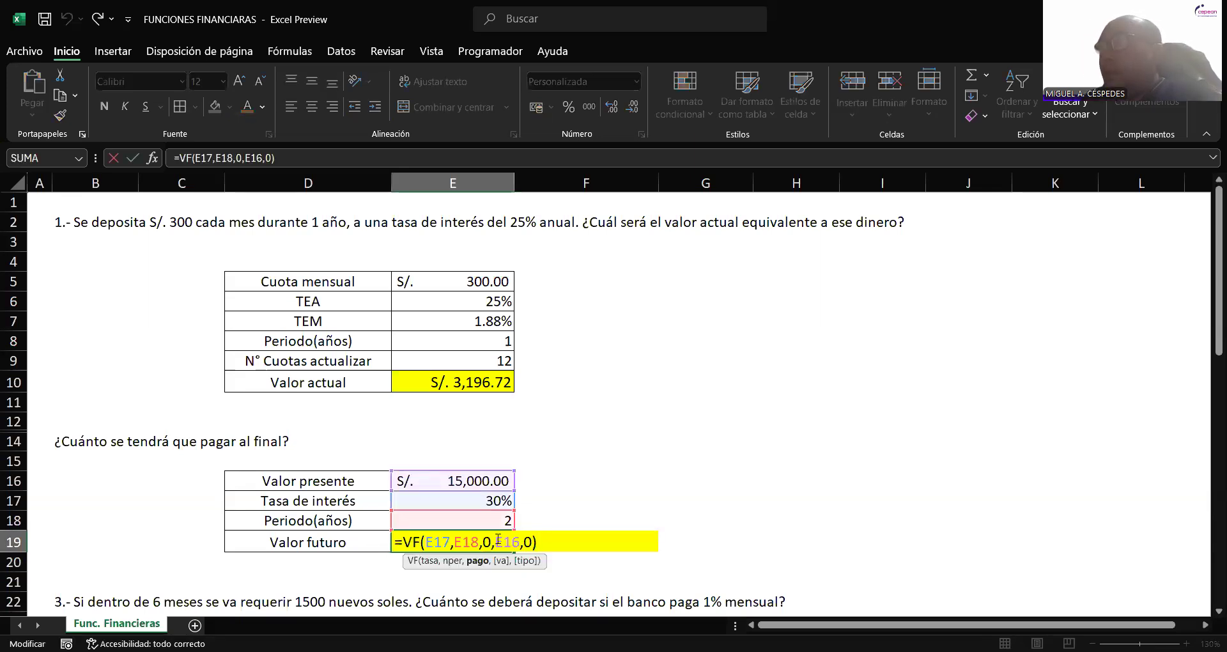
{"action": "type", "text": "-"}
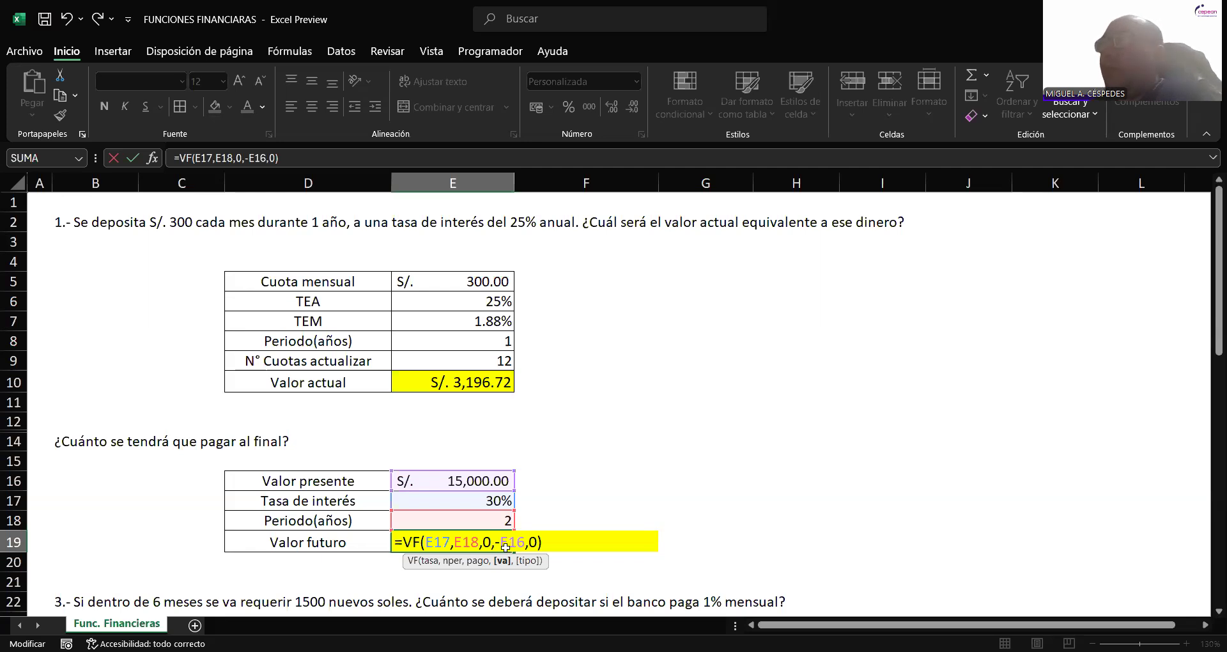
{"action": "key", "text": "Return"}
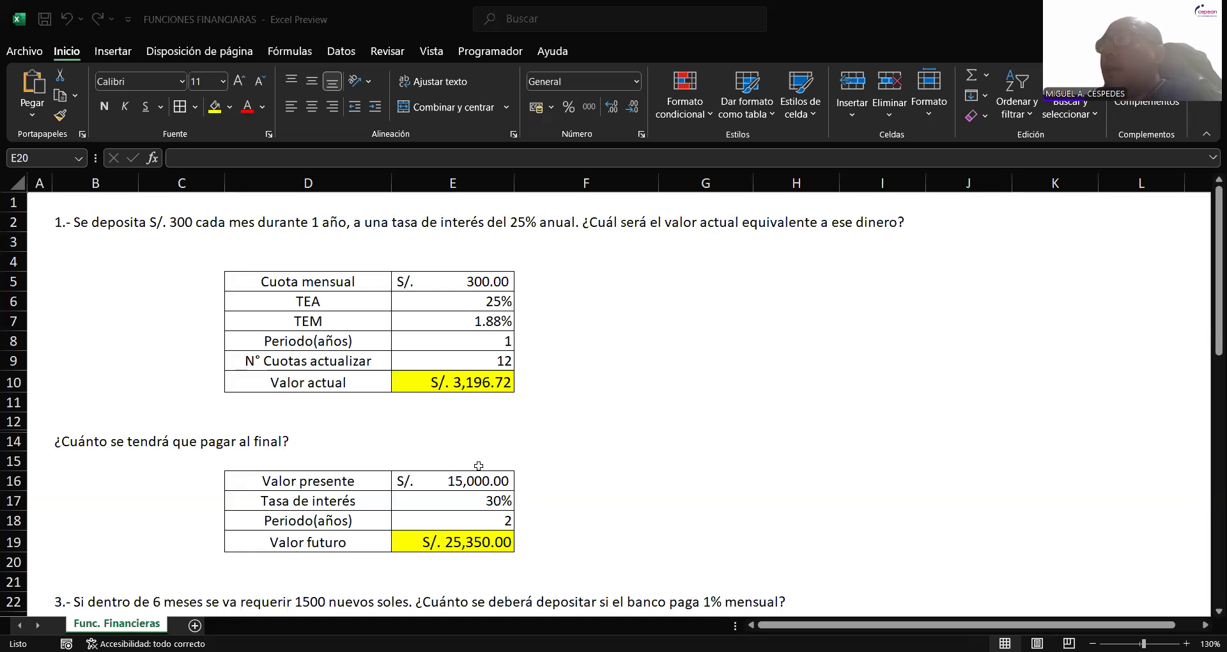
- Review the interest rate in E17 and the arguments of the VF formula in E19
{"action": "left_click", "coordinate": [480, 503]}
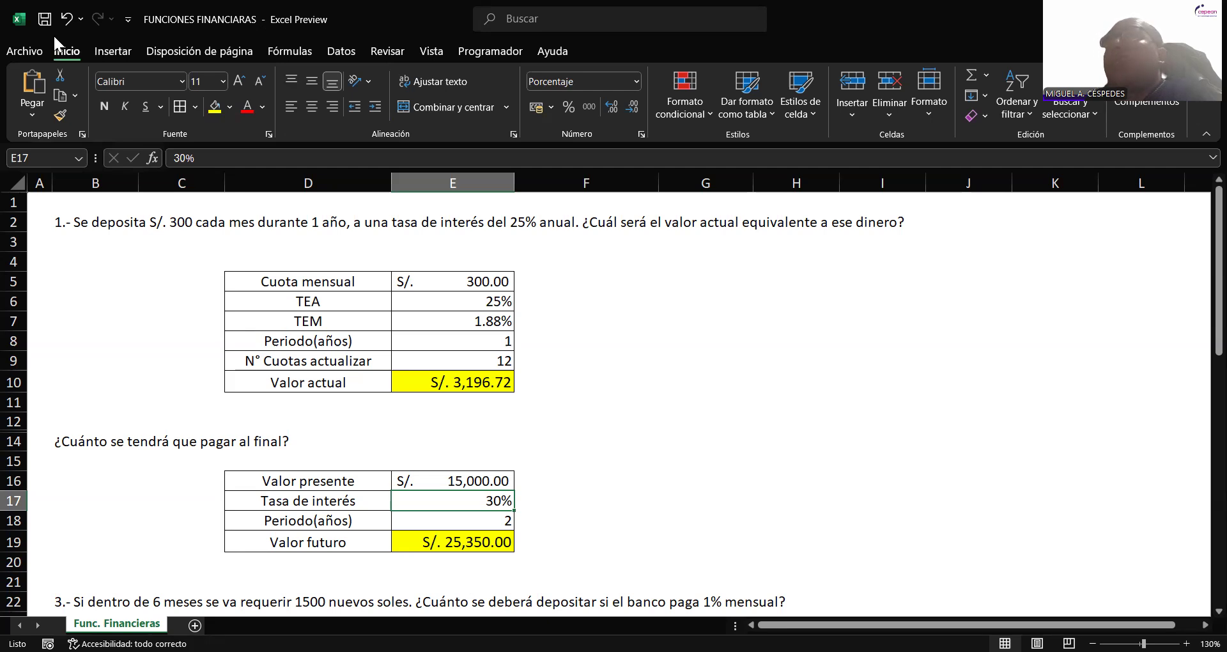
{"action": "left_click", "coordinate": [475, 538]}
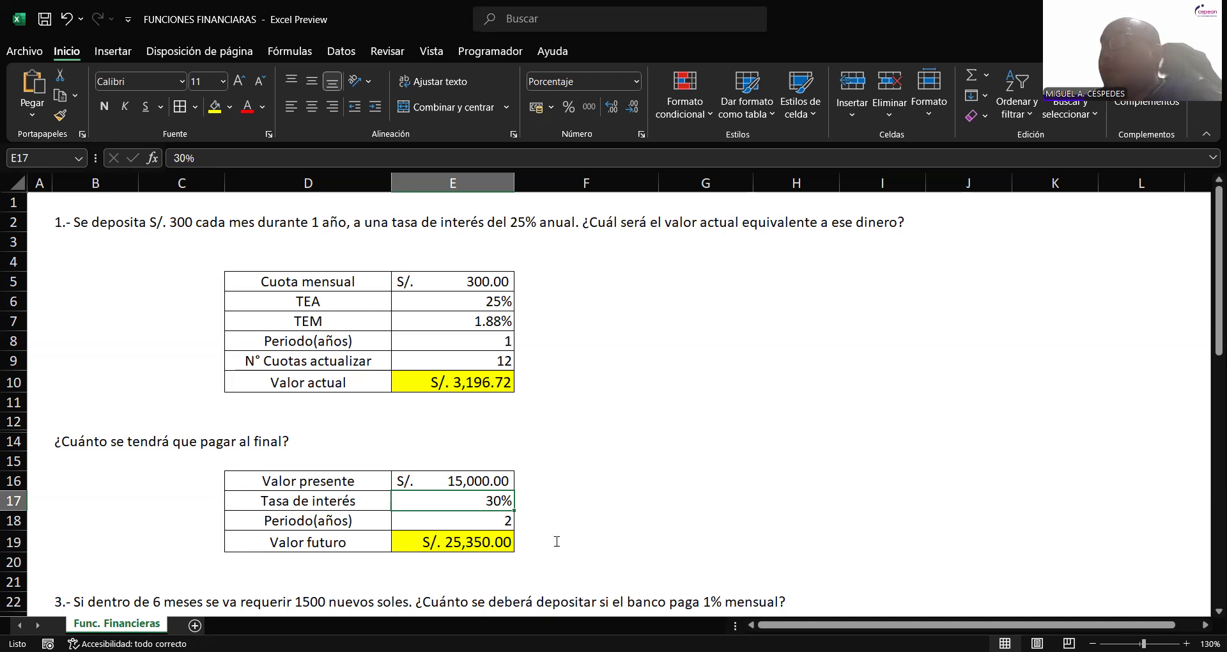
{"action": "key", "text": "F2"}
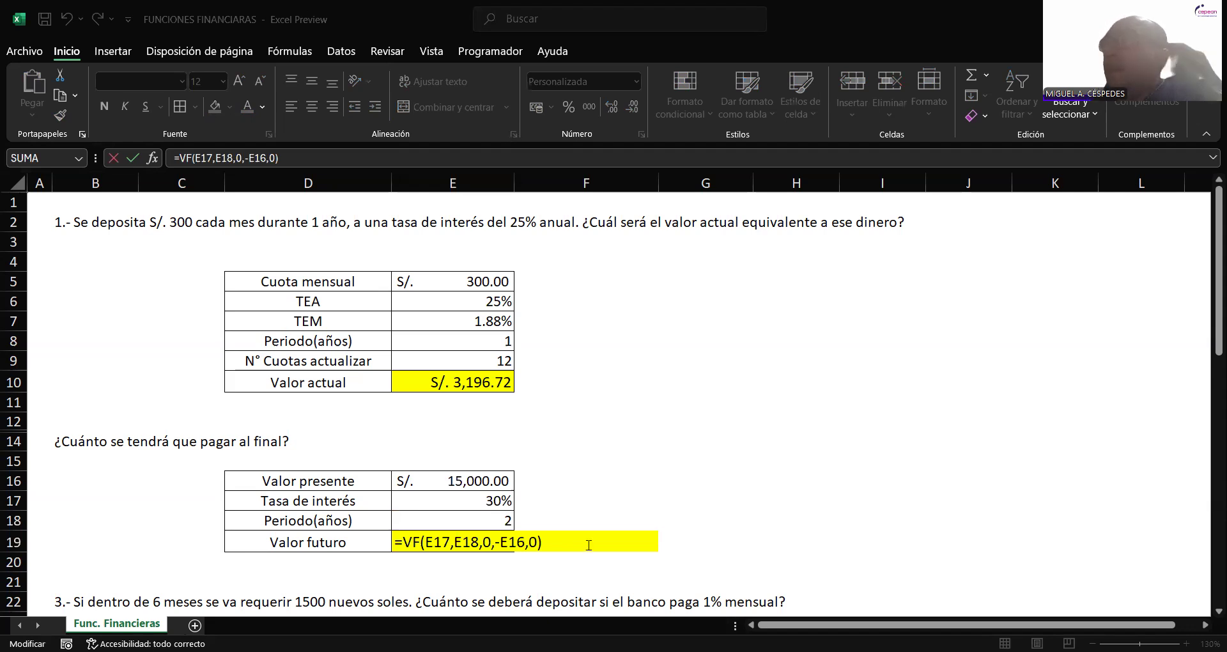
{"action": "key", "text": "Return"}
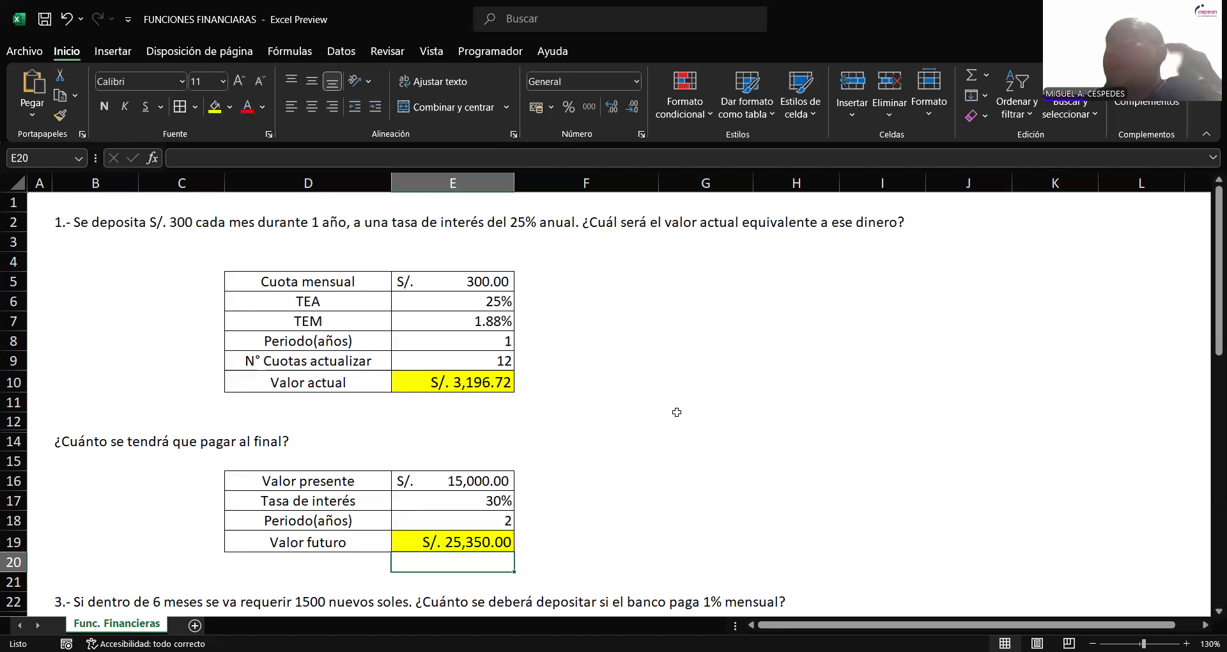
- Change the amount in the third problem's statement in B22 to 1'500 and save the workbook
{"action": "scroll", "coordinate": [676, 413], "scroll_direction": "down", "scroll_amount": 1}
{"action": "scroll", "coordinate": [677, 412], "scroll_direction": "down", "scroll_amount": 4}
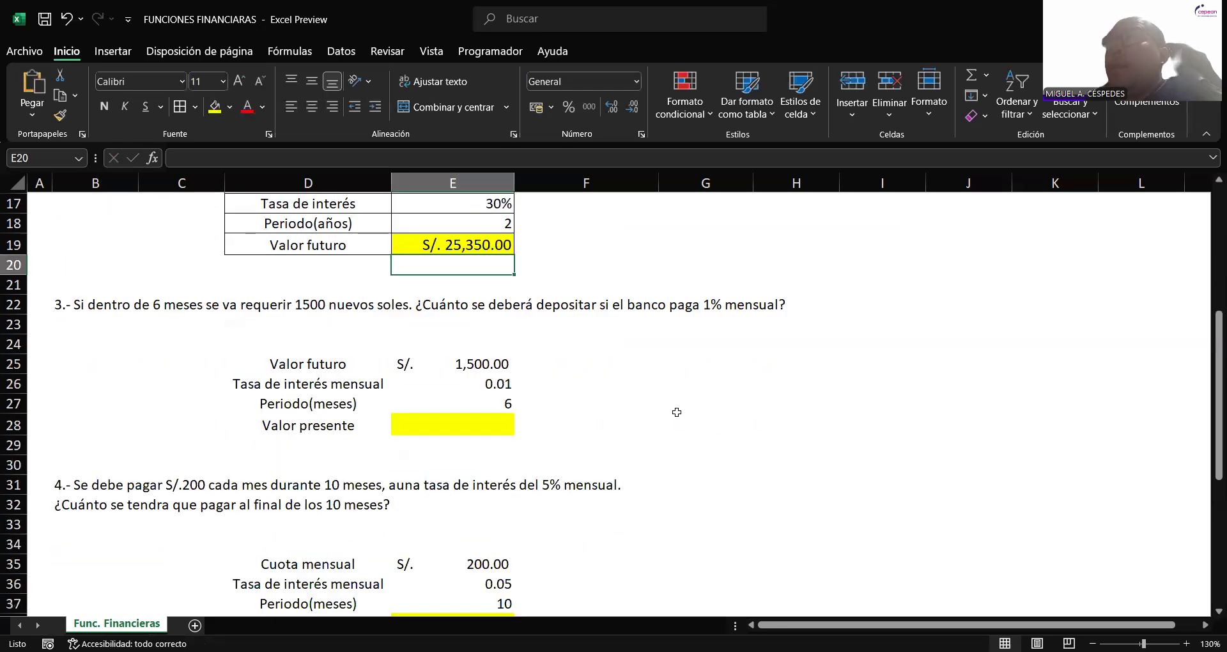
{"action": "scroll", "coordinate": [677, 412], "scroll_direction": "down", "scroll_amount": 1}
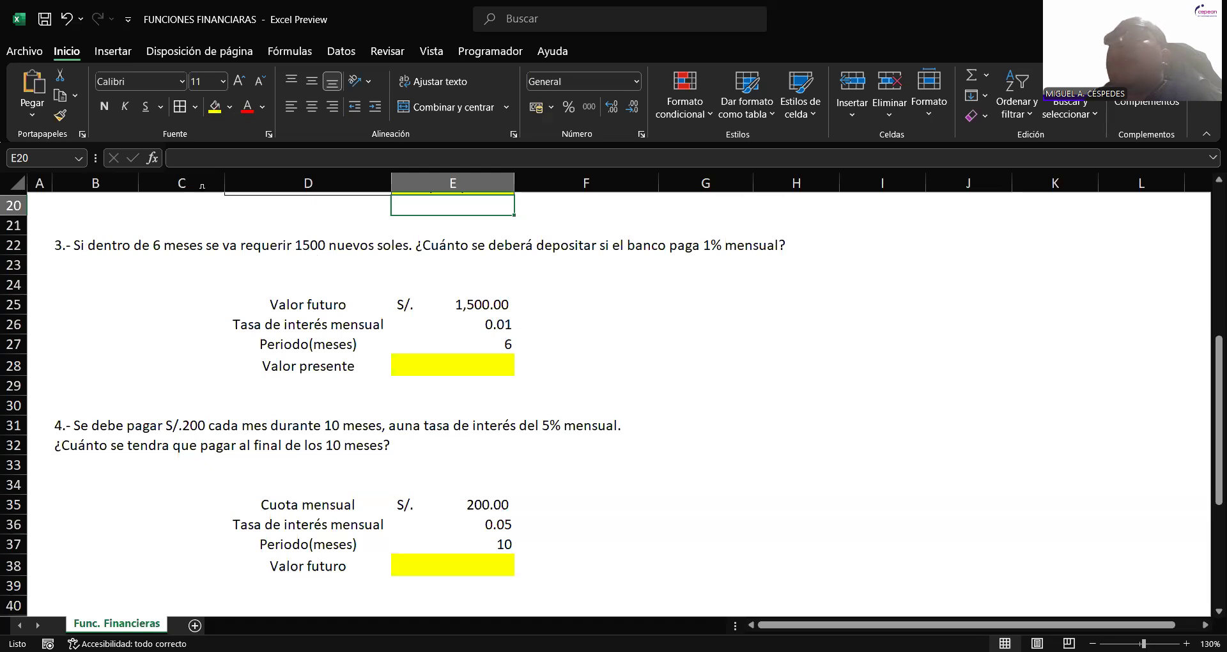
{"action": "key", "text": "Down"}
{"action": "key", "text": "Down"}
{"action": "key", "text": "Left"}
{"action": "key", "text": "Left"}
{"action": "key", "text": "Left"}
{"action": "left_click", "coordinate": [350, 158]}
{"action": "type", "text": "'"}
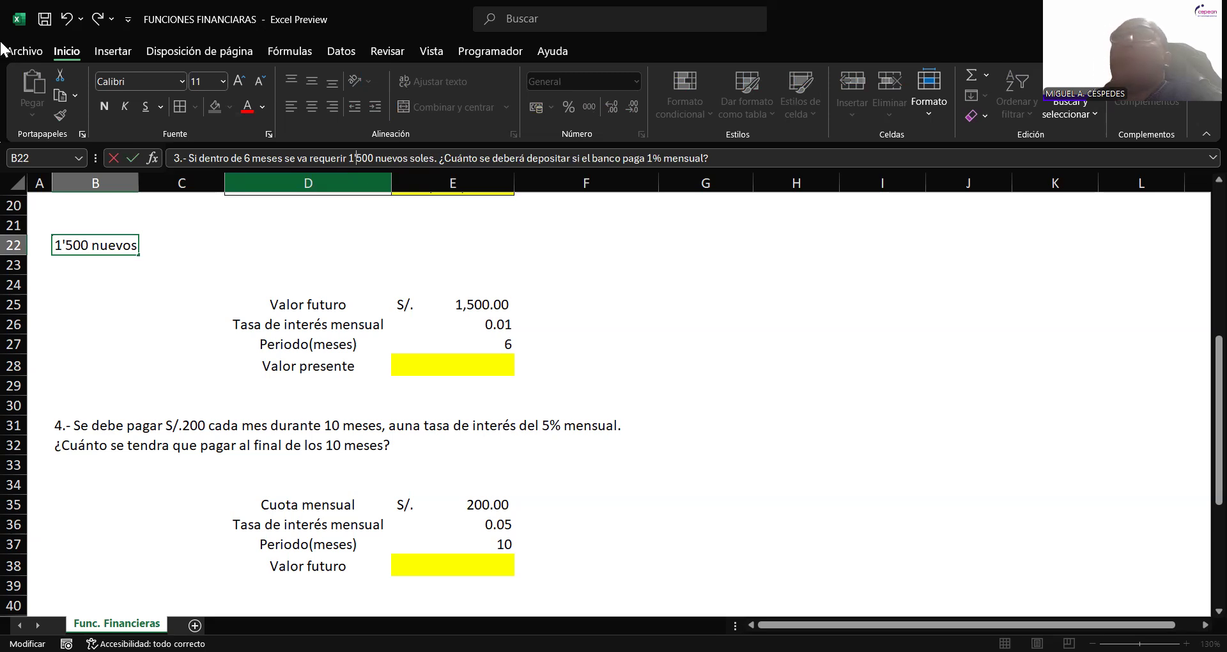
{"action": "left_click", "coordinate": [43, 21]}
{"action": "left_click", "coordinate": [46, 20]}
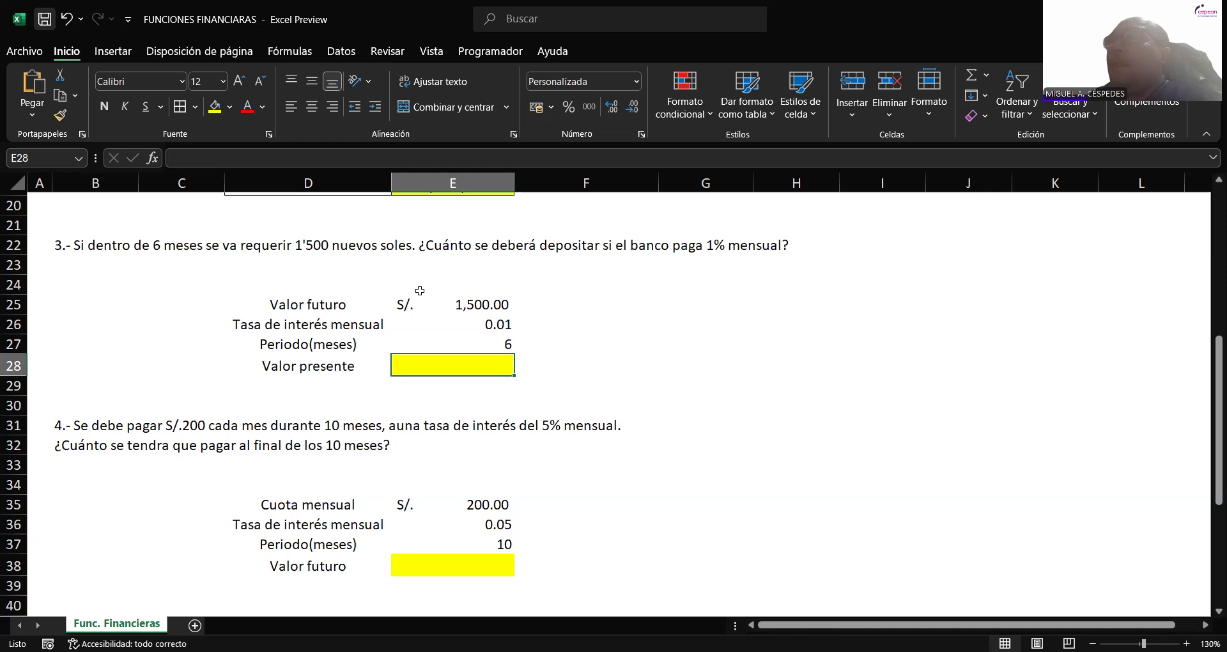
- Add borders to the third problem's table in D25:E28 and format the monthly rate in E26 as a percentage with two decimals
{"action": "left_click", "coordinate": [475, 324]}
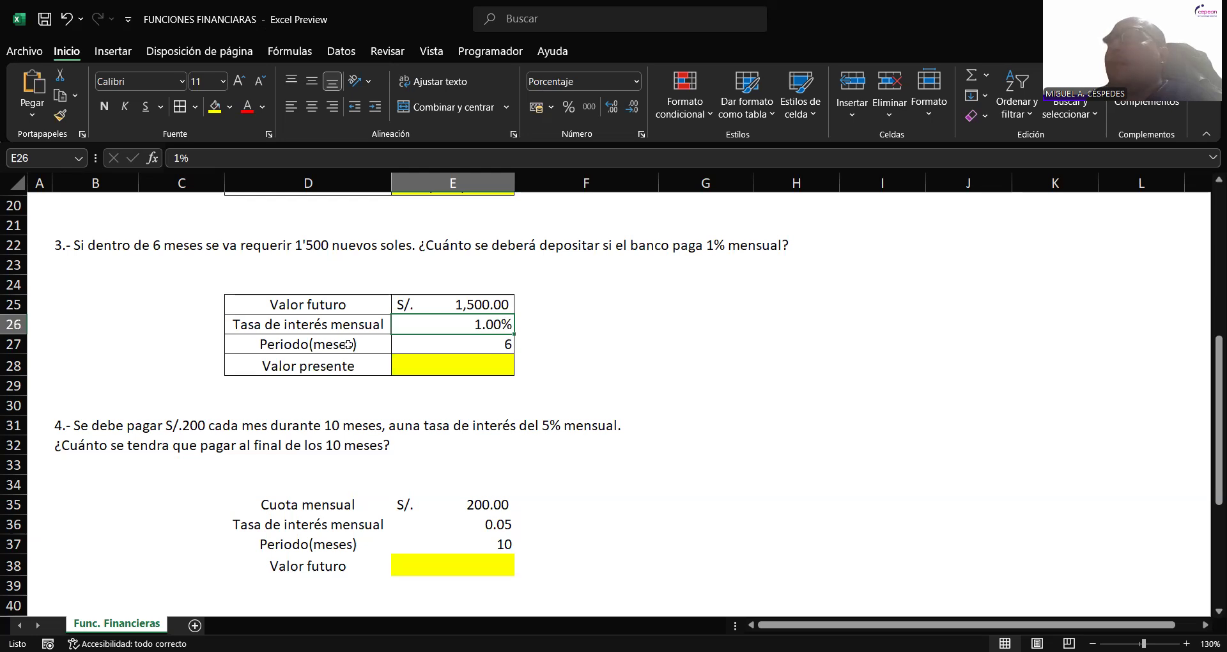
{"action": "left_click", "coordinate": [479, 338]}
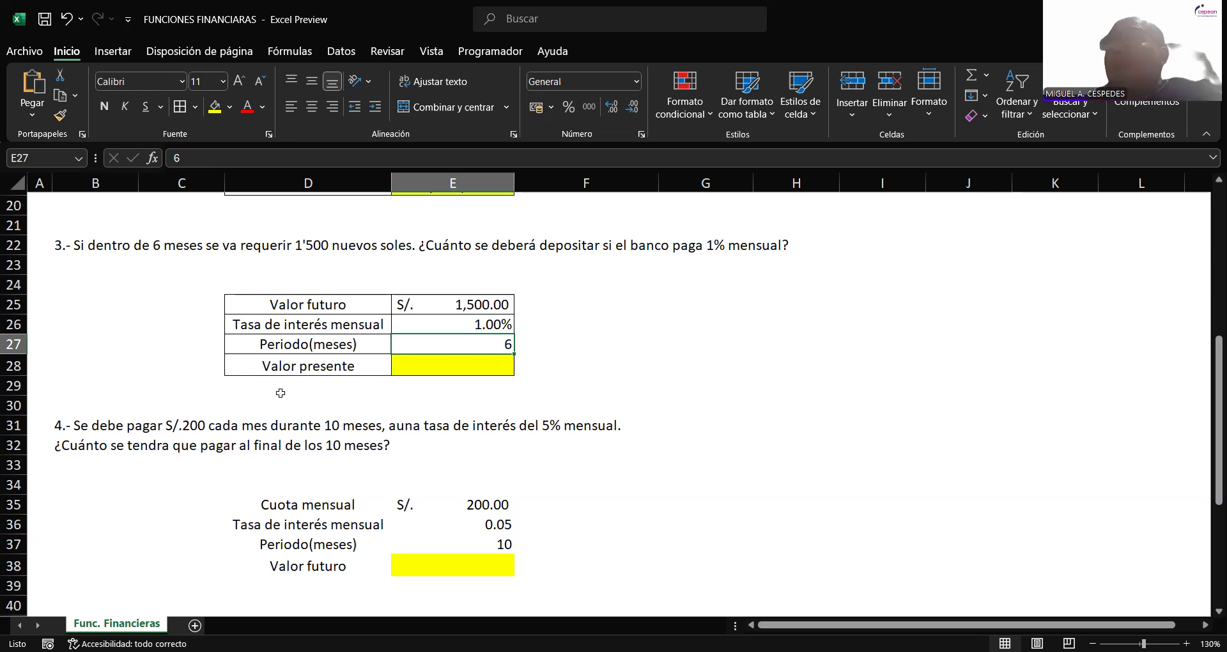
- Calculate the third problem's present value in E28 with the formula =VA(E26,E27,0,E25,0)
{"action": "left_click", "coordinate": [490, 365]}
{"action": "type", "text": "="}
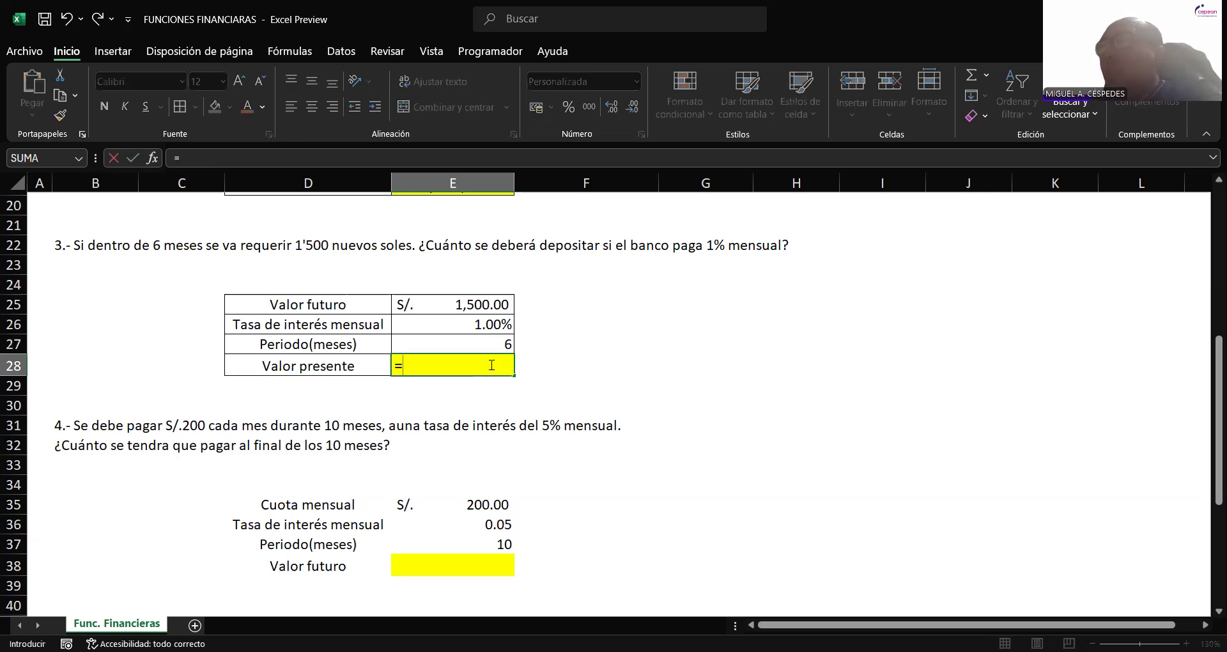
{"action": "type", "text": "VA("}
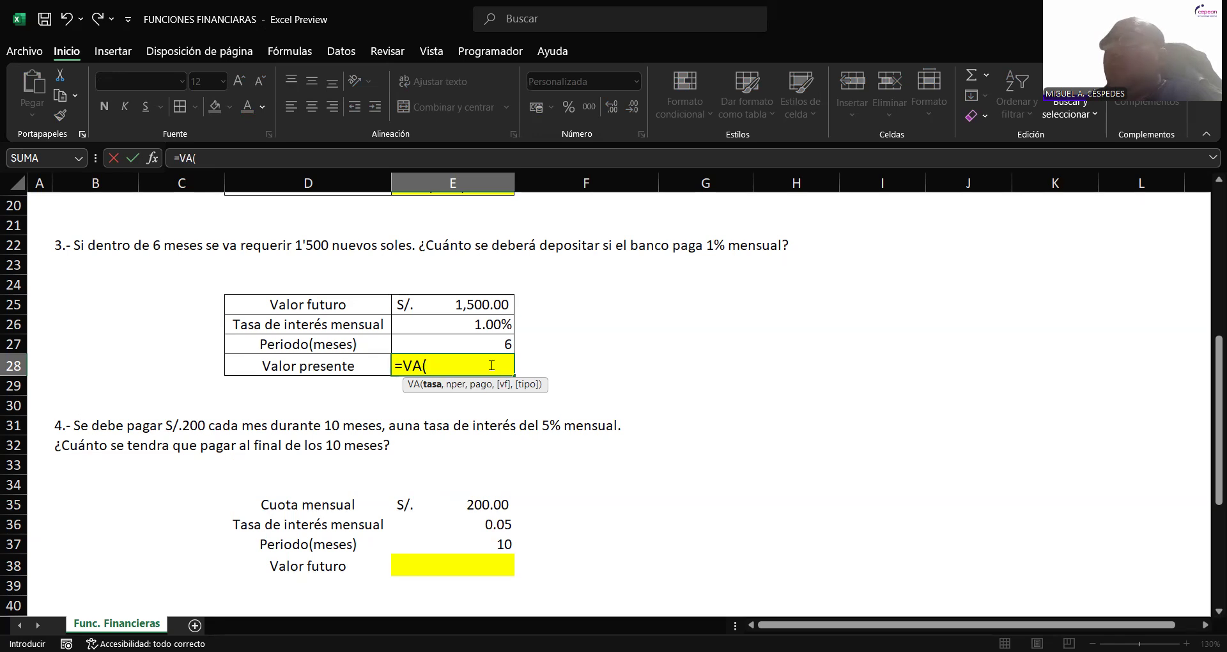
{"action": "left_click", "coordinate": [459, 329]}
{"action": "type", "text": ","}
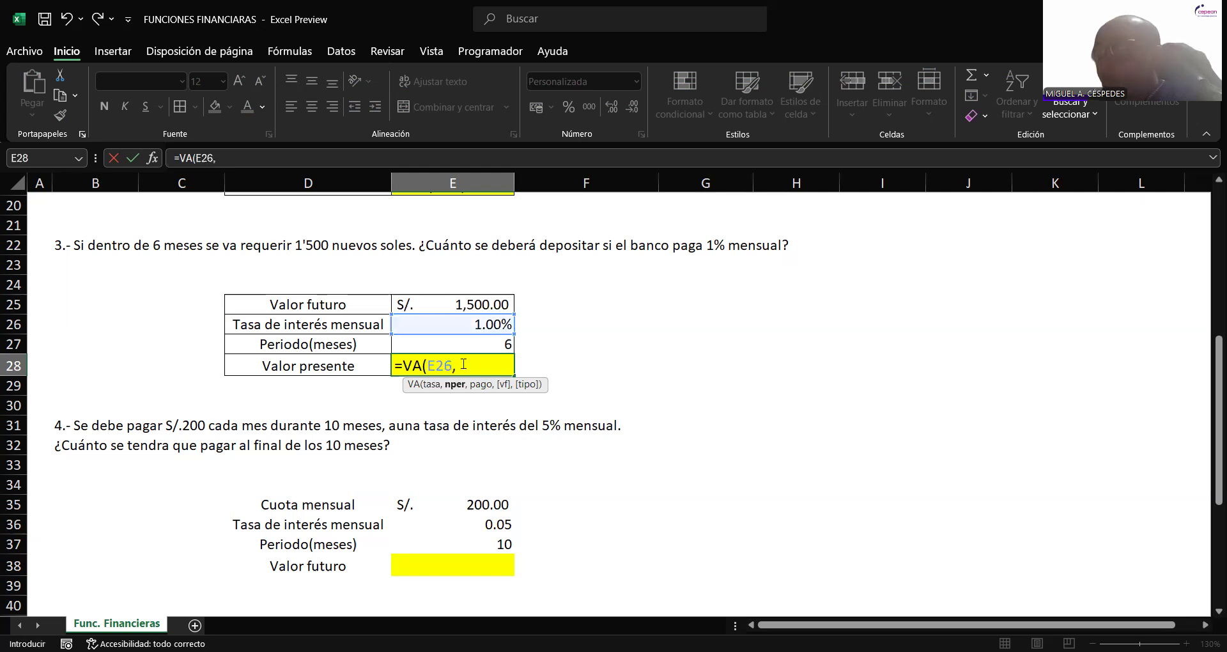
{"action": "left_click", "coordinate": [465, 348]}
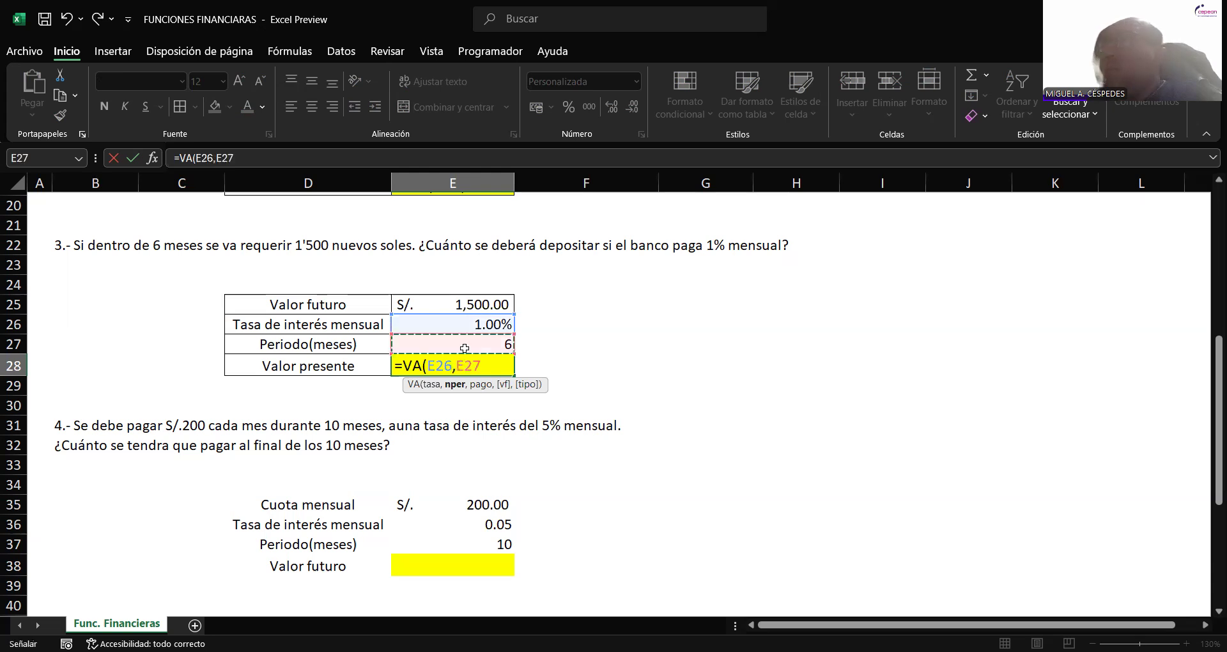
{"action": "type", "text": ","}
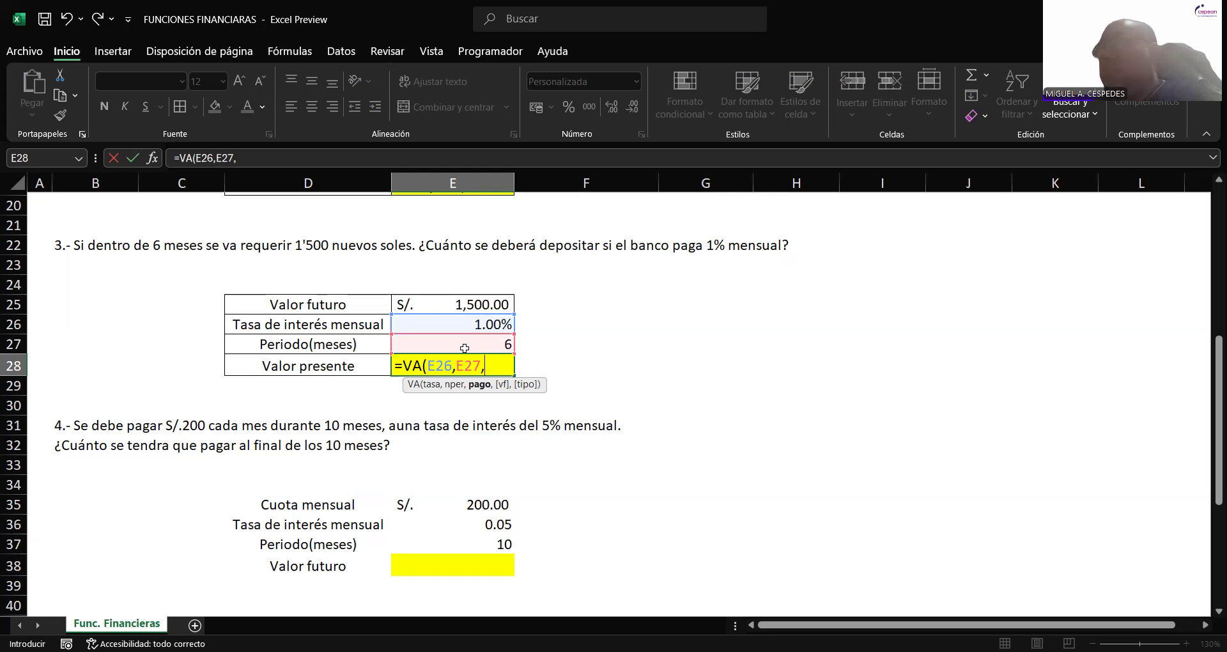
{"action": "type", "text": "0"}
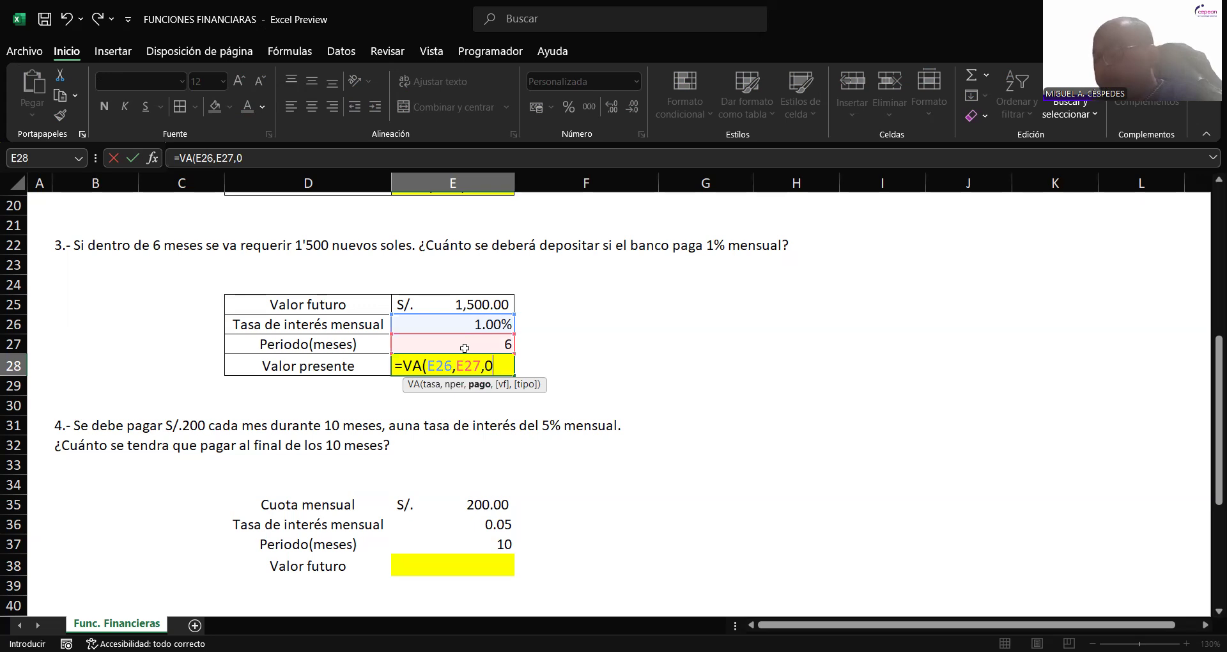
{"action": "type", "text": ","}
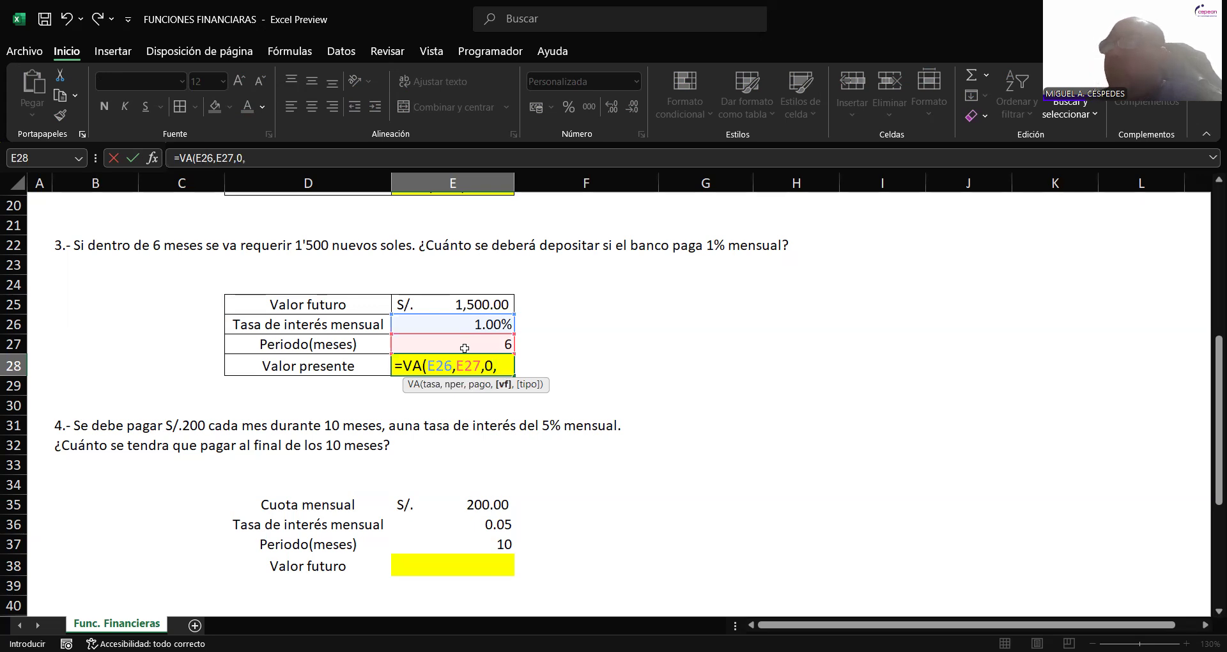
{"action": "left_click", "coordinate": [468, 304]}
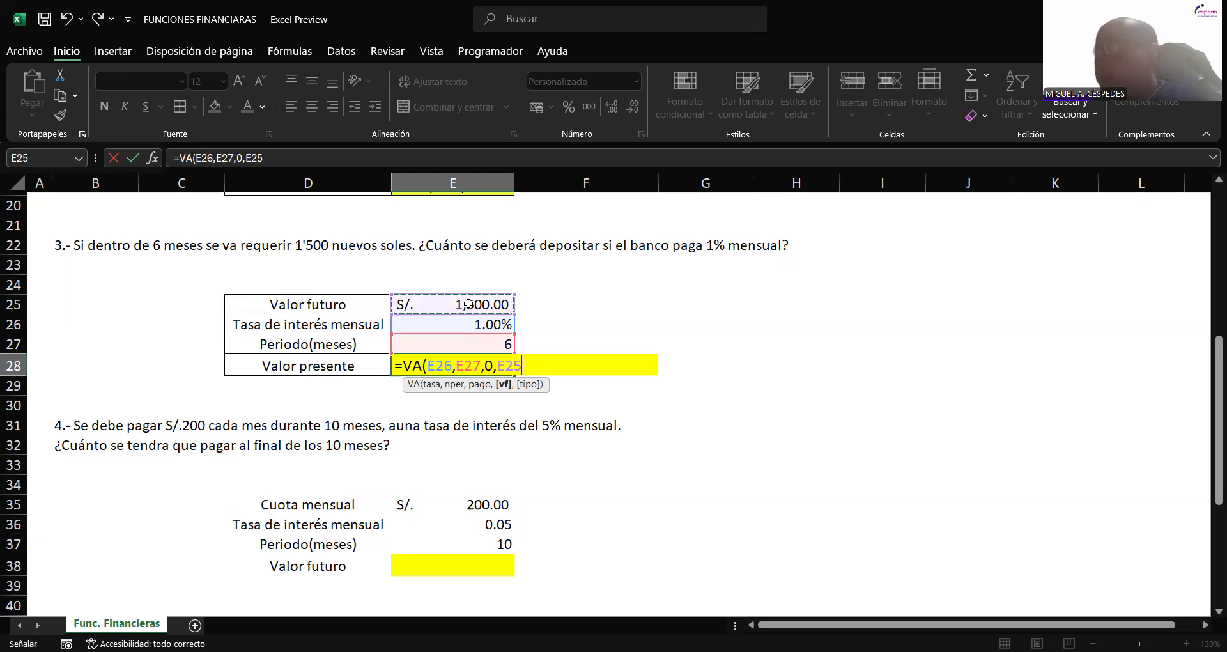
{"action": "type", "text": ","}
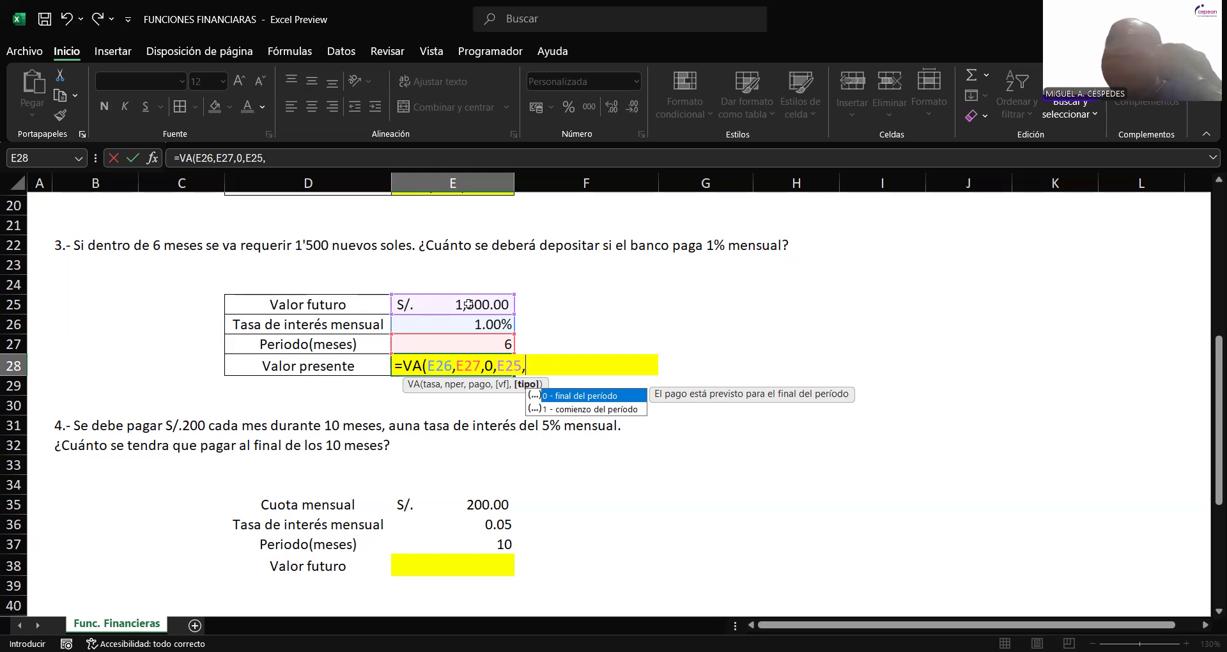
{"action": "type", "text": "0"}
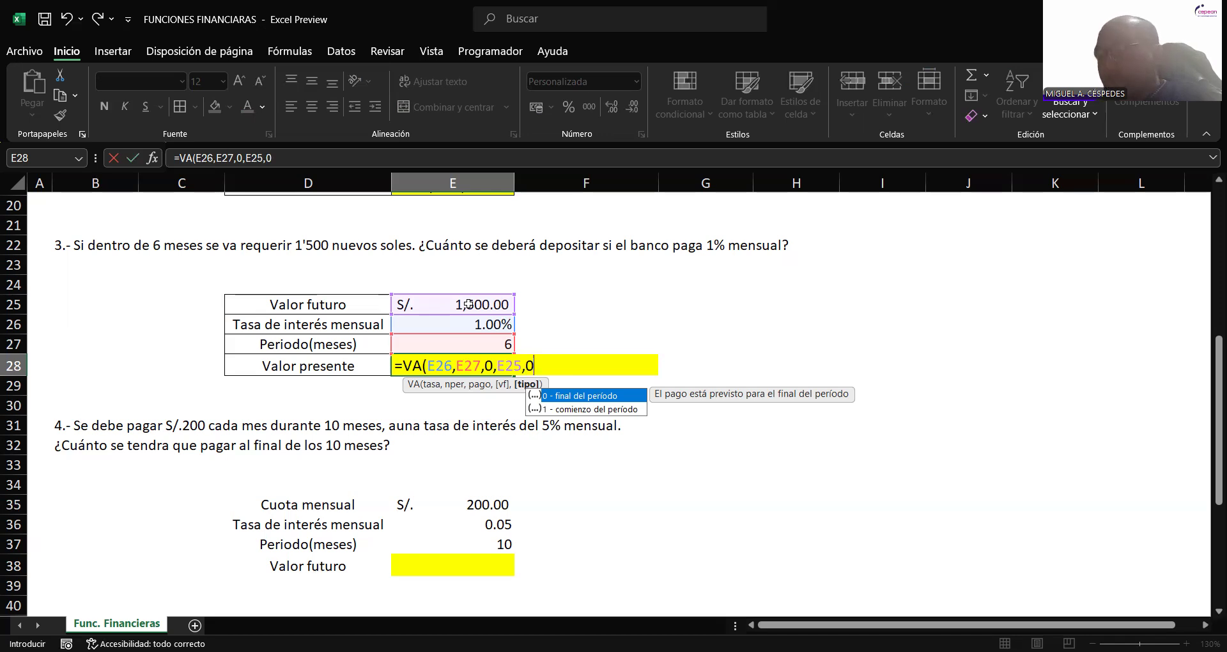
{"action": "type", "text": ")"}
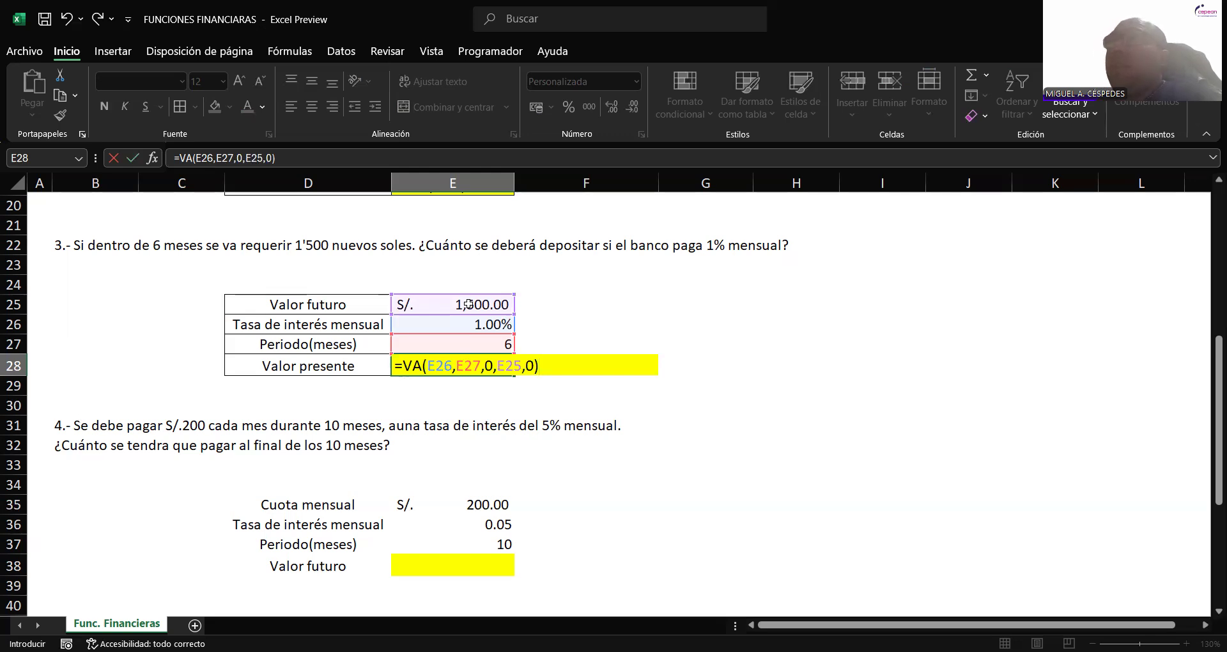
{"action": "key", "text": "Return"}
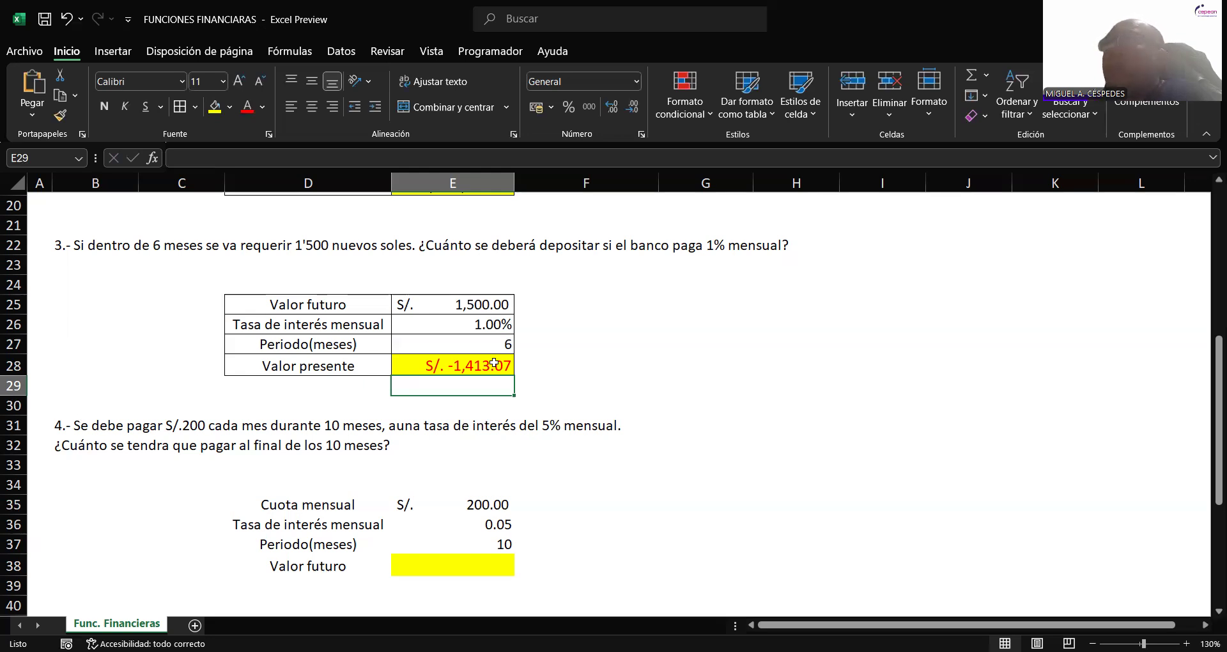
- Review the cell references and arguments of the VA formula in E28
{"action": "key", "text": "Up"}
{"action": "key", "text": "F2"}
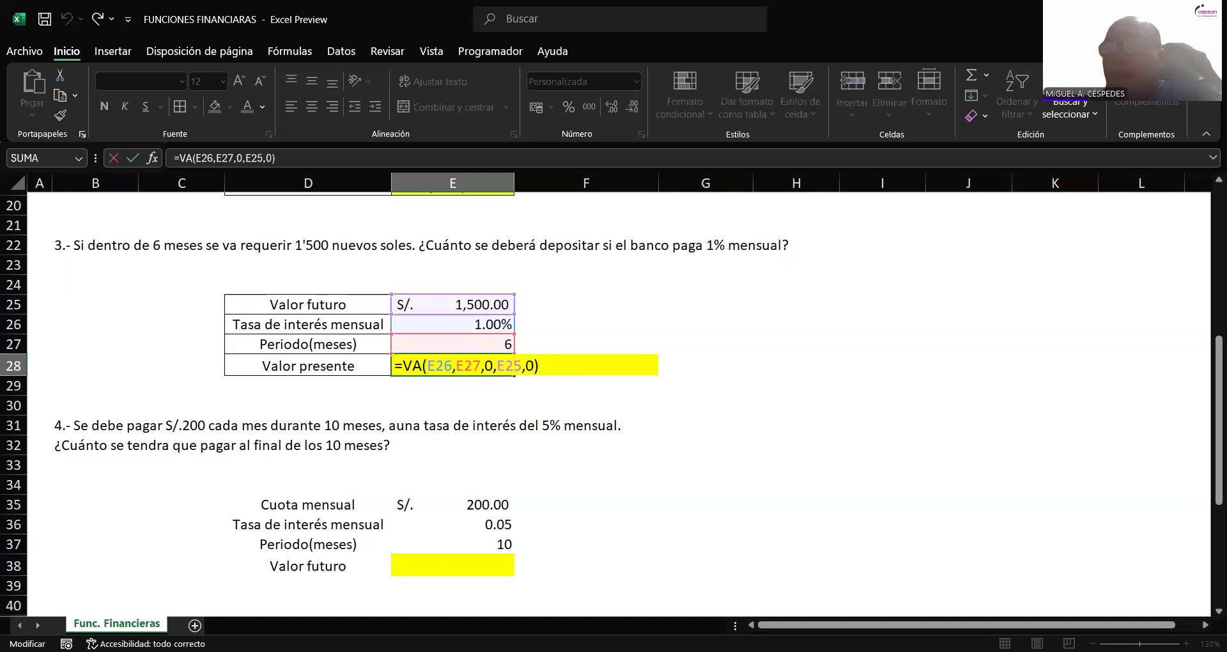
{"action": "key", "text": "alt+Tab"}
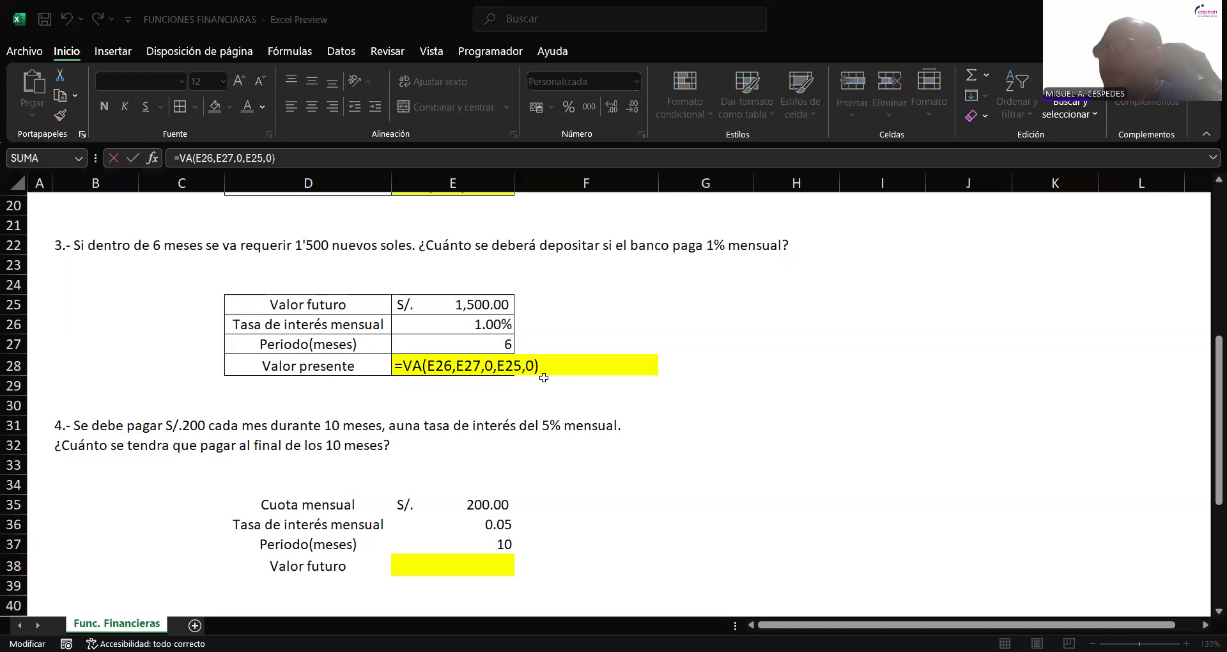
{"action": "key", "text": "alt+Tab"}
{"action": "key", "text": "Return"}
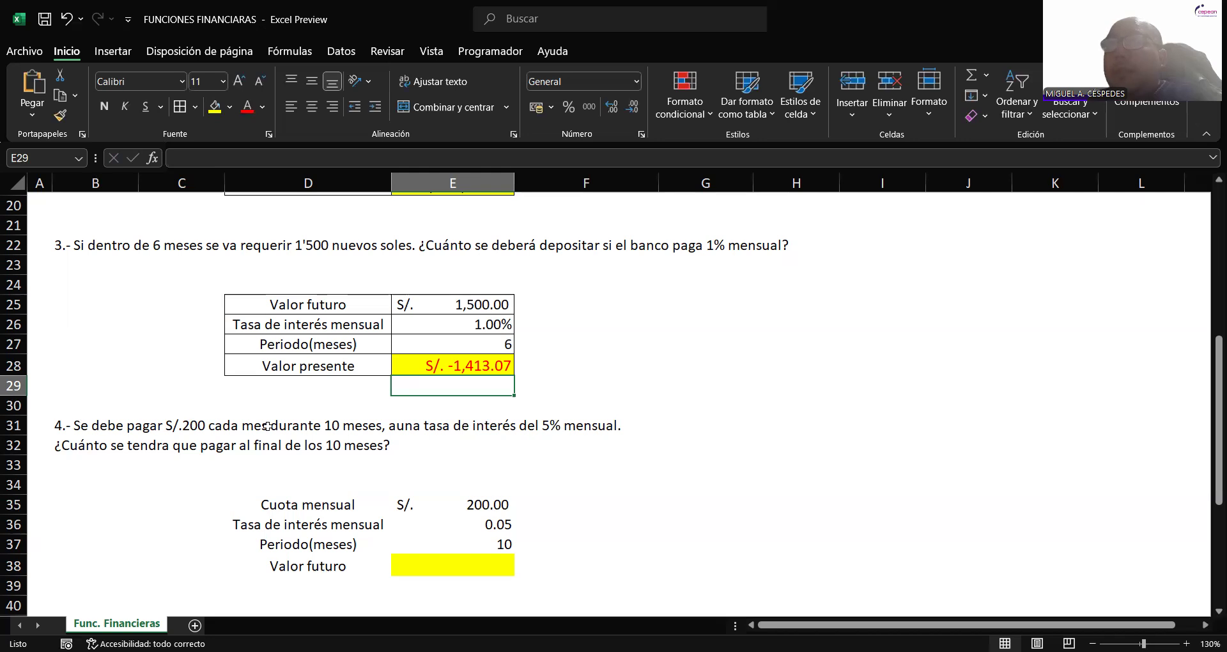
- Correct "auna" to "a una" in the fourth problem's statement in B31
{"action": "key", "text": "Down"}
{"action": "key", "text": "Down"}
{"action": "key", "text": "Down"}
{"action": "key", "text": "Down"}
{"action": "key", "text": "Down"}
{"action": "key", "text": "Down"}
{"action": "key", "text": "Down"}
{"action": "key", "text": "Down"}
{"action": "key", "text": "Down"}
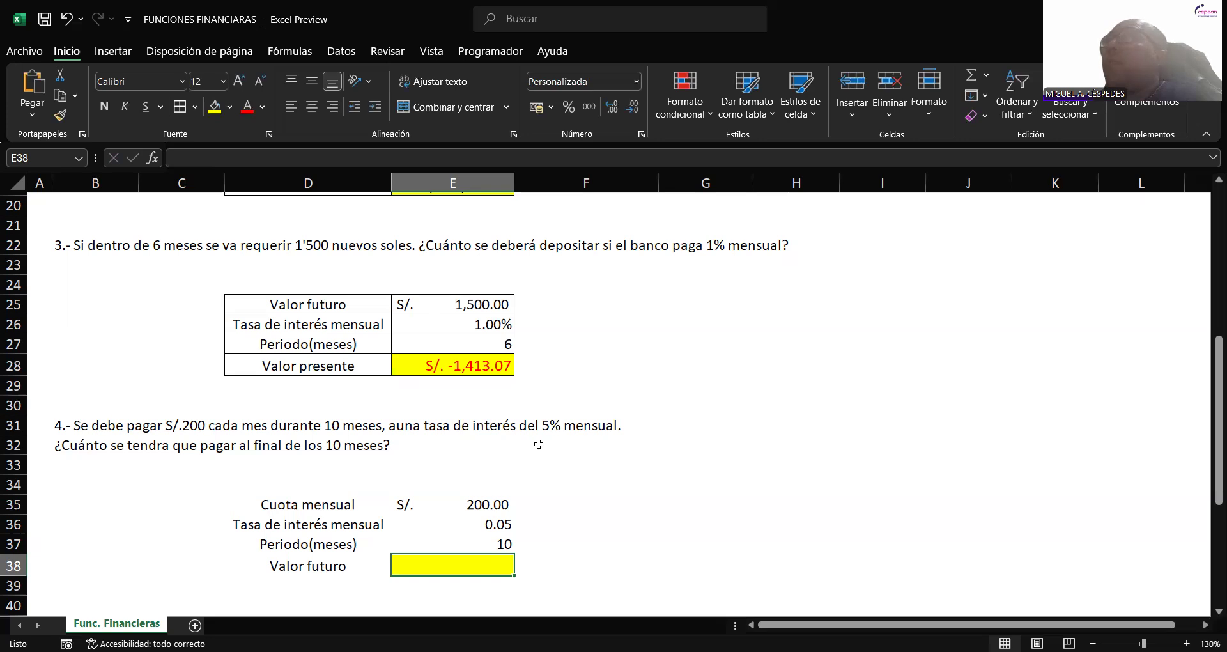
{"action": "double_click", "coordinate": [413, 425]}
{"action": "key", "text": "Return"}
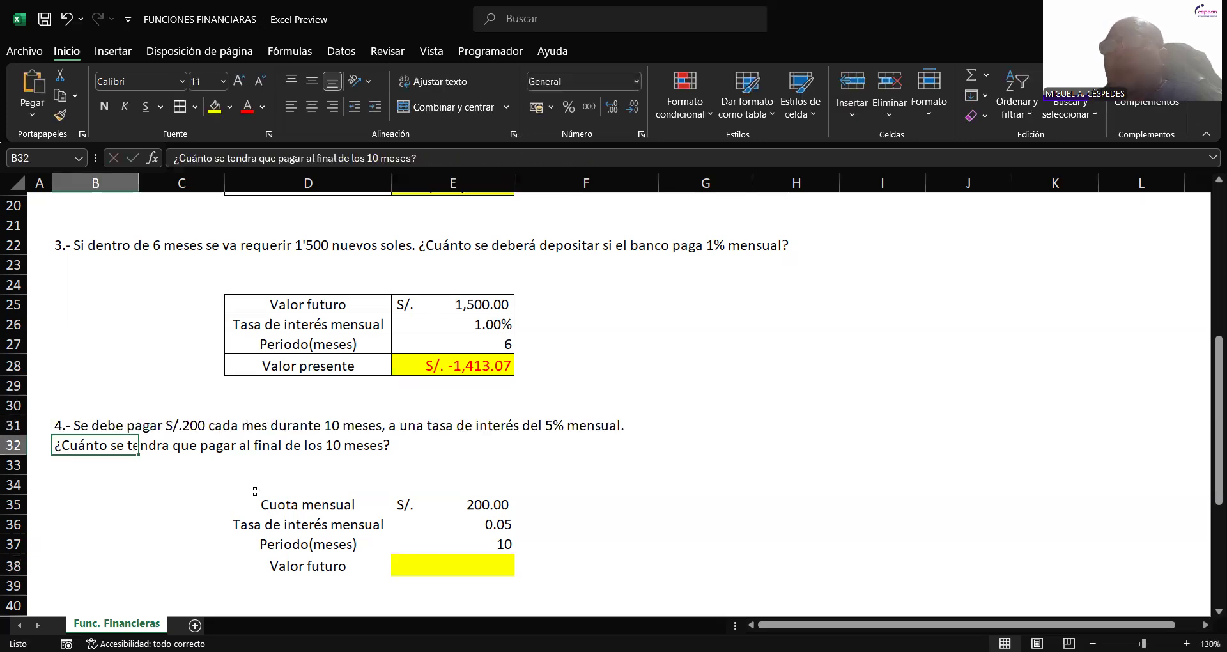
- Add borders to the fourth problem's table in D35:E38 and format the monthly rate in E36 as a percentage without decimals
{"action": "left_click", "coordinate": [482, 502]}
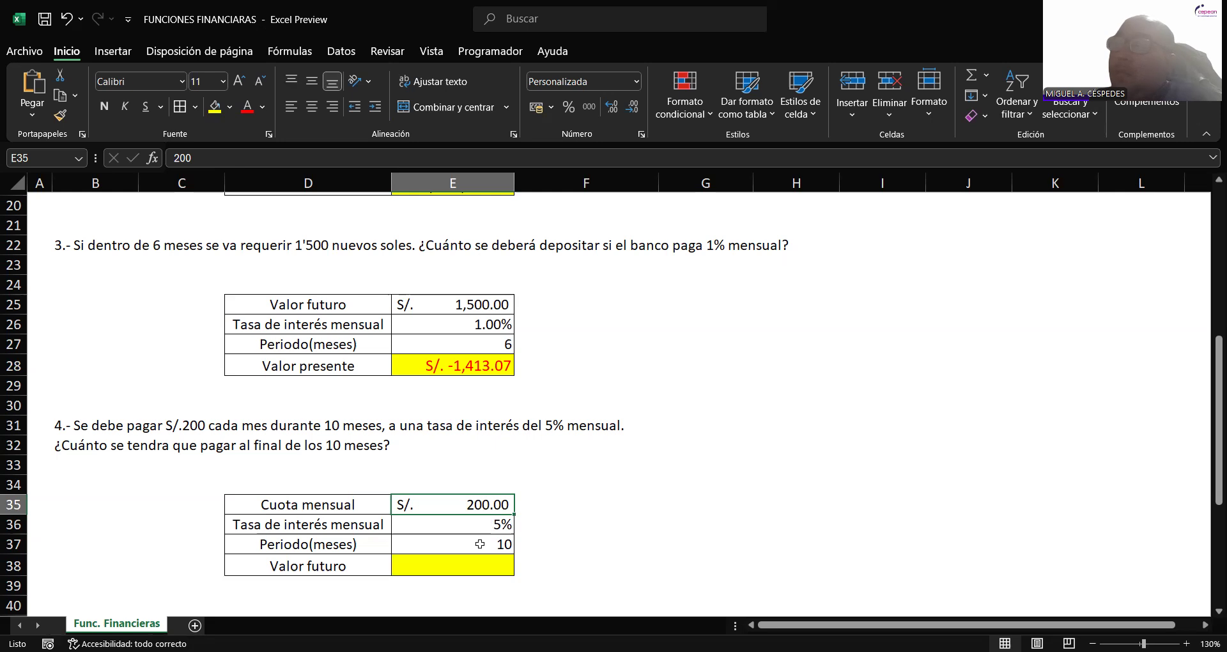
{"action": "left_click", "coordinate": [480, 544]}
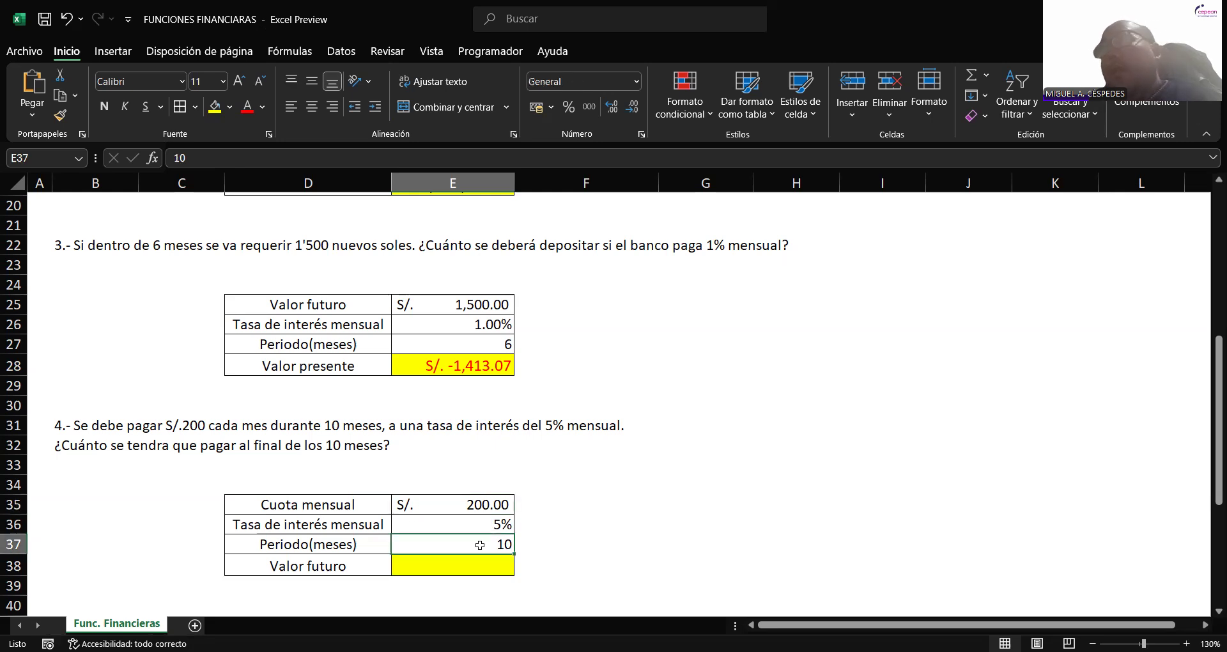
- Calculate the fourth problem's future value in E38 with the formula =VF(E36,E37,E35,0,0)
{"action": "left_click", "coordinate": [471, 565]}
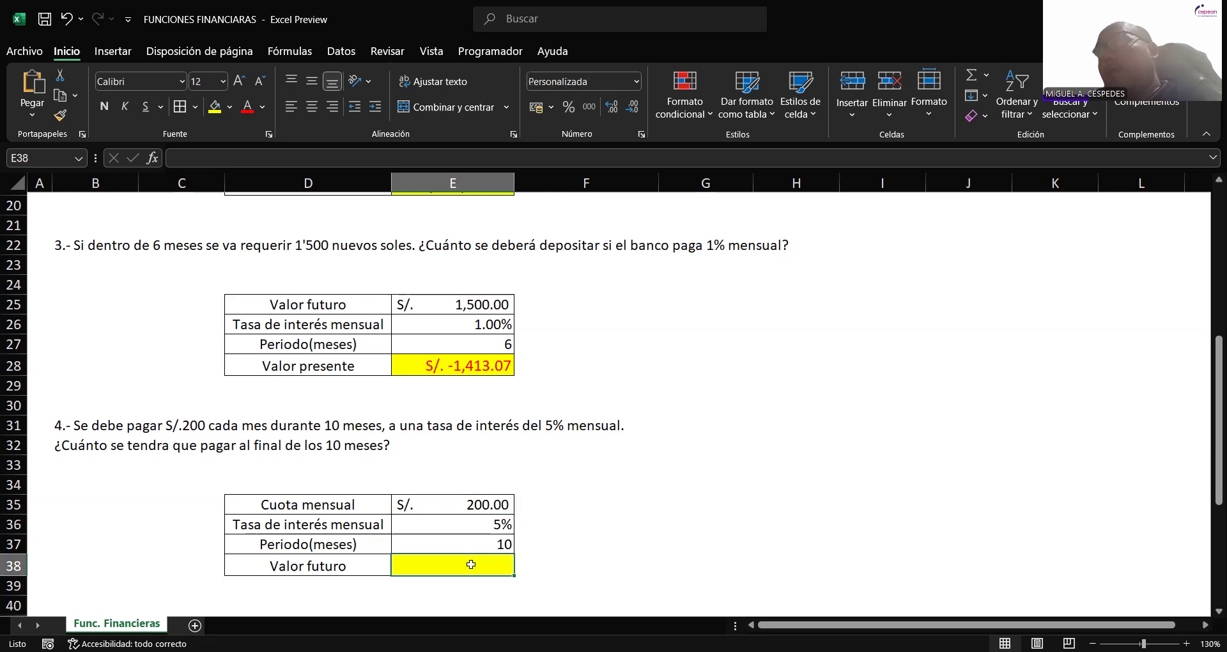
{"action": "double_click", "coordinate": [471, 564]}
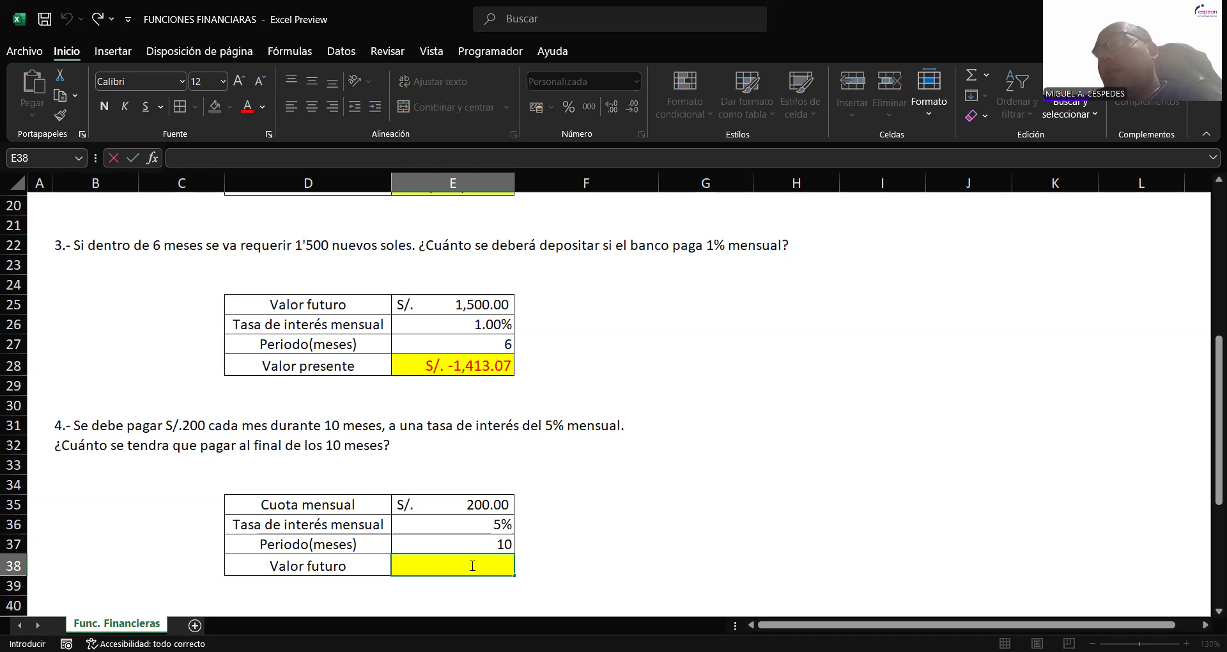
{"action": "type", "text": "="}
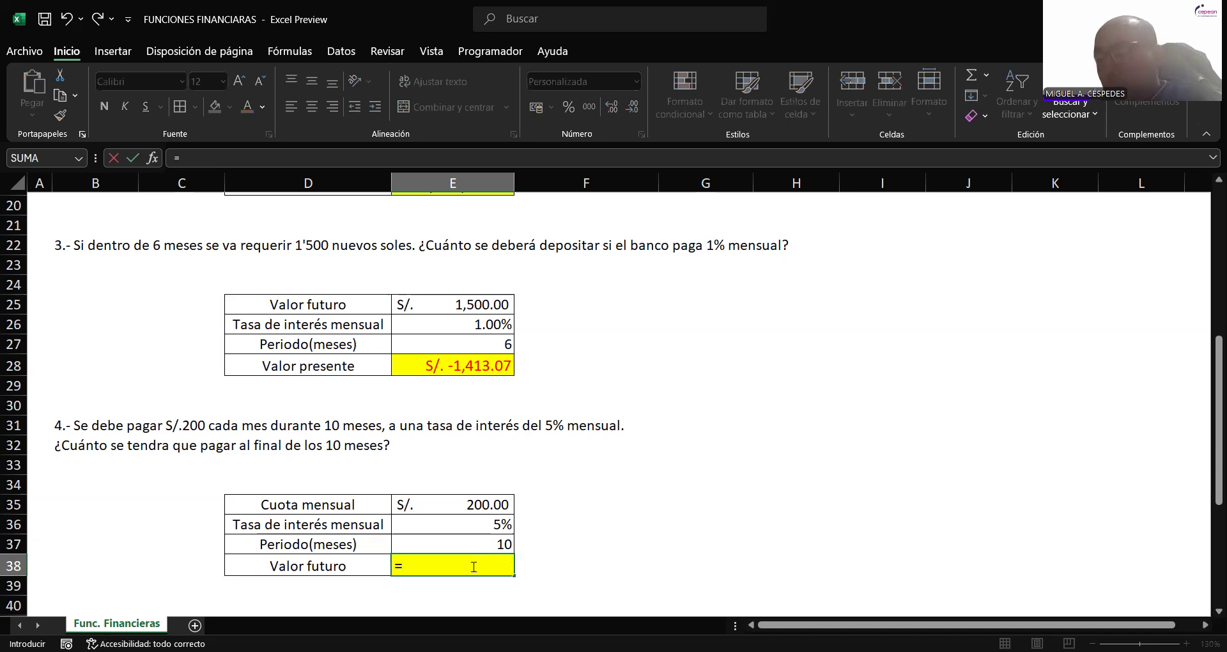
{"action": "type", "text": "V"}
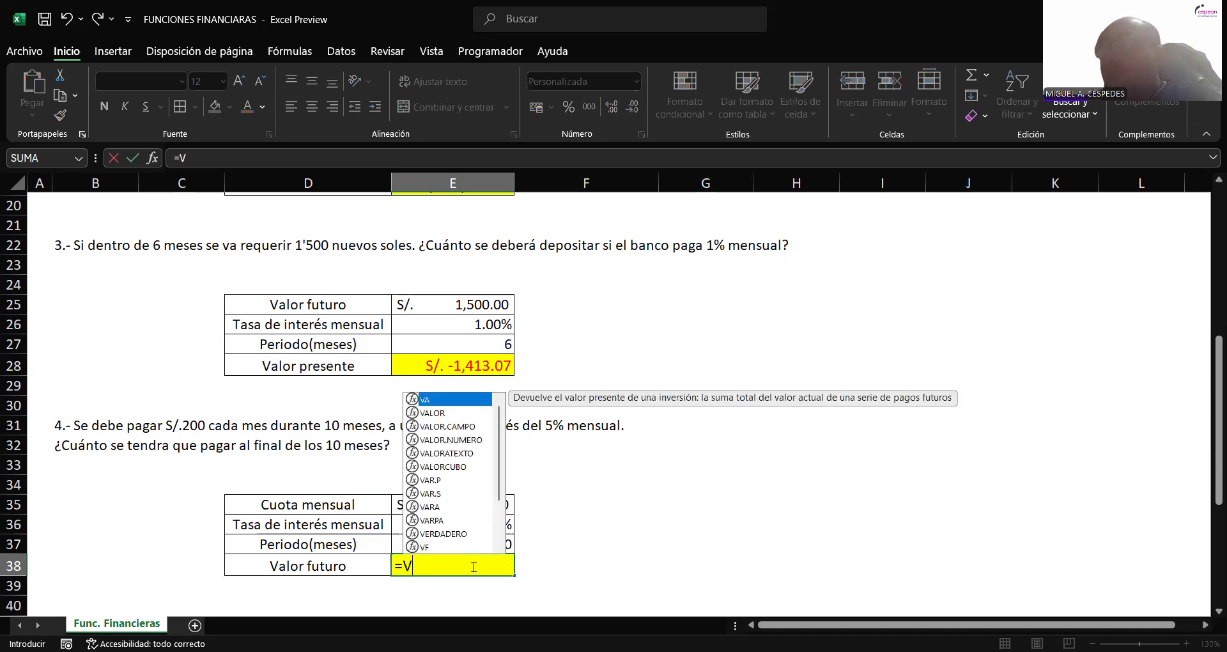
{"action": "type", "text": "F("}
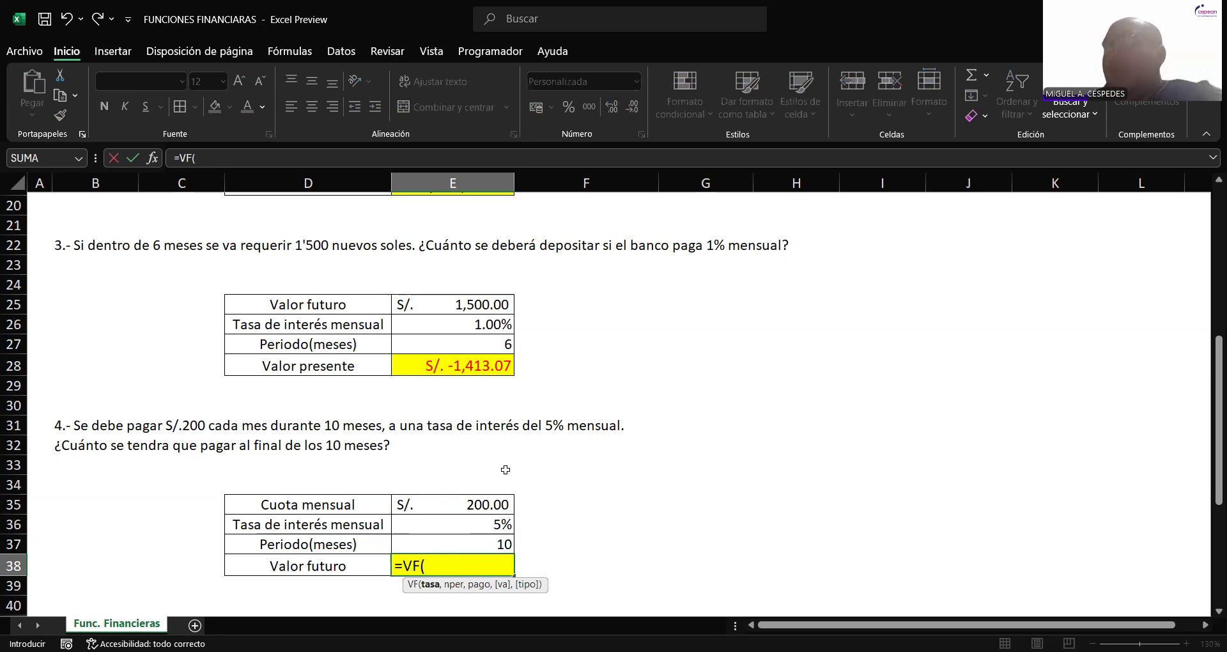
{"action": "left_click", "coordinate": [483, 525]}
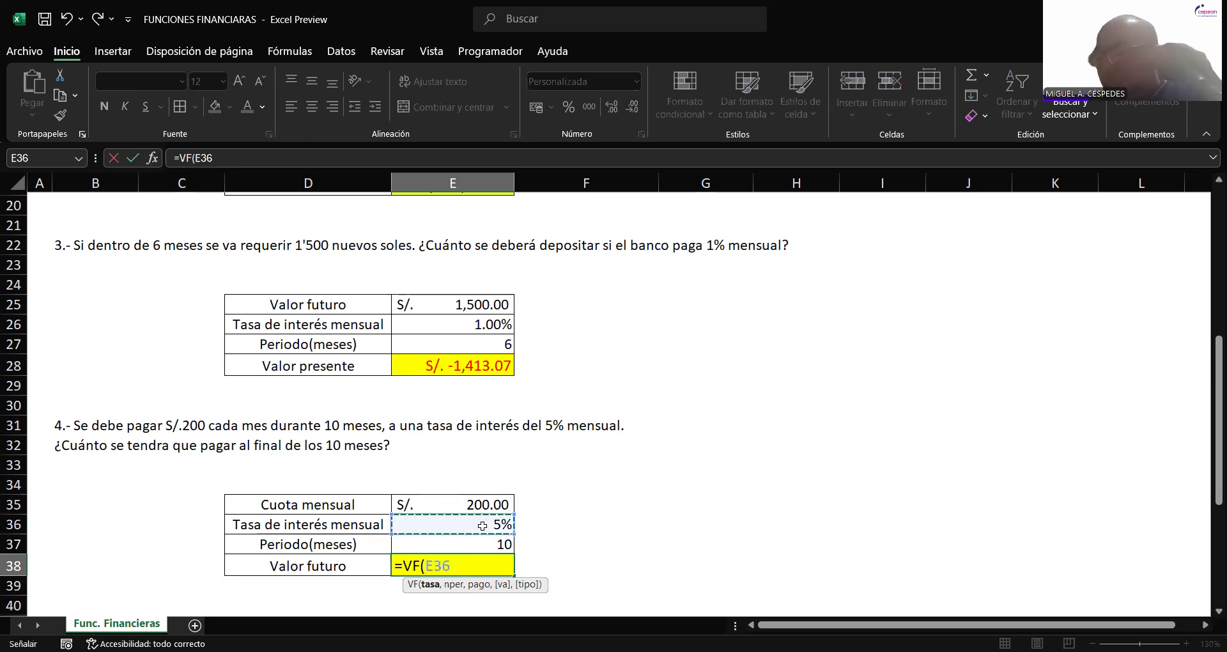
{"action": "type", "text": ","}
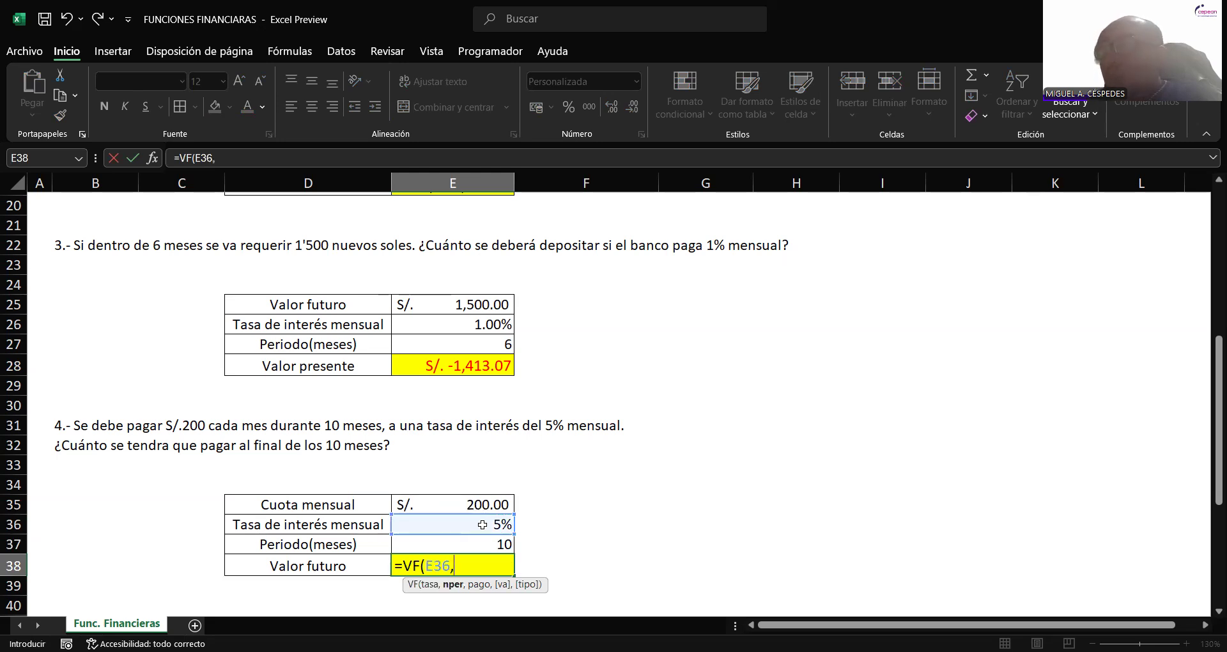
{"action": "left_click", "coordinate": [475, 541]}
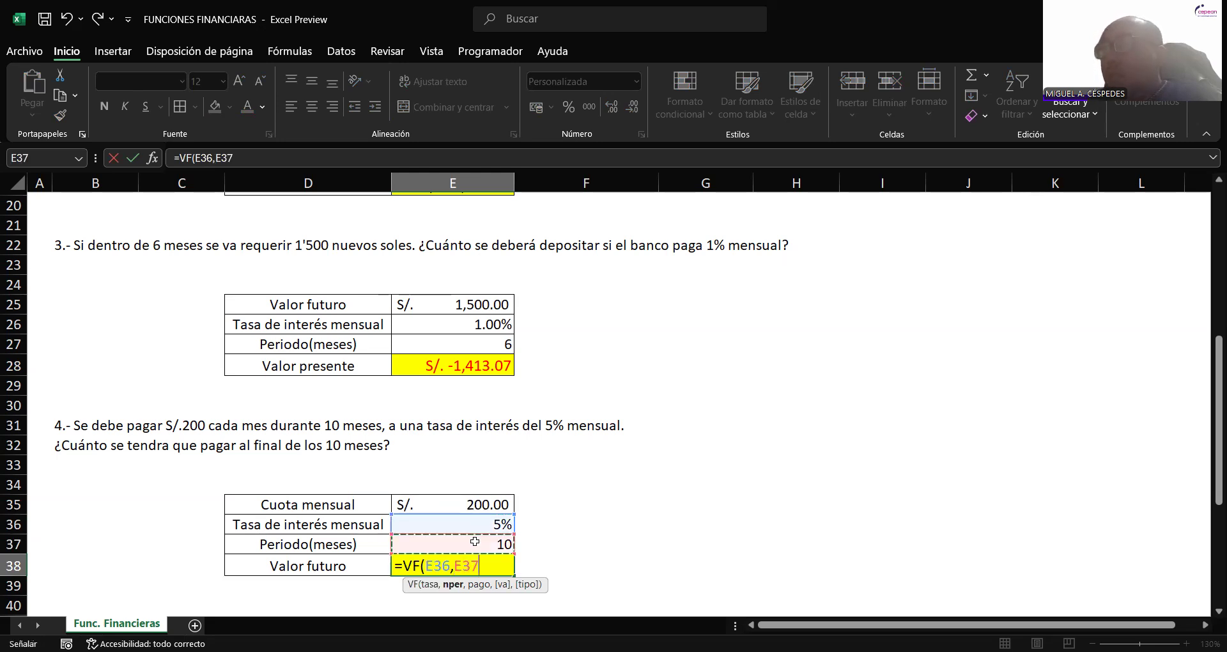
{"action": "type", "text": ","}
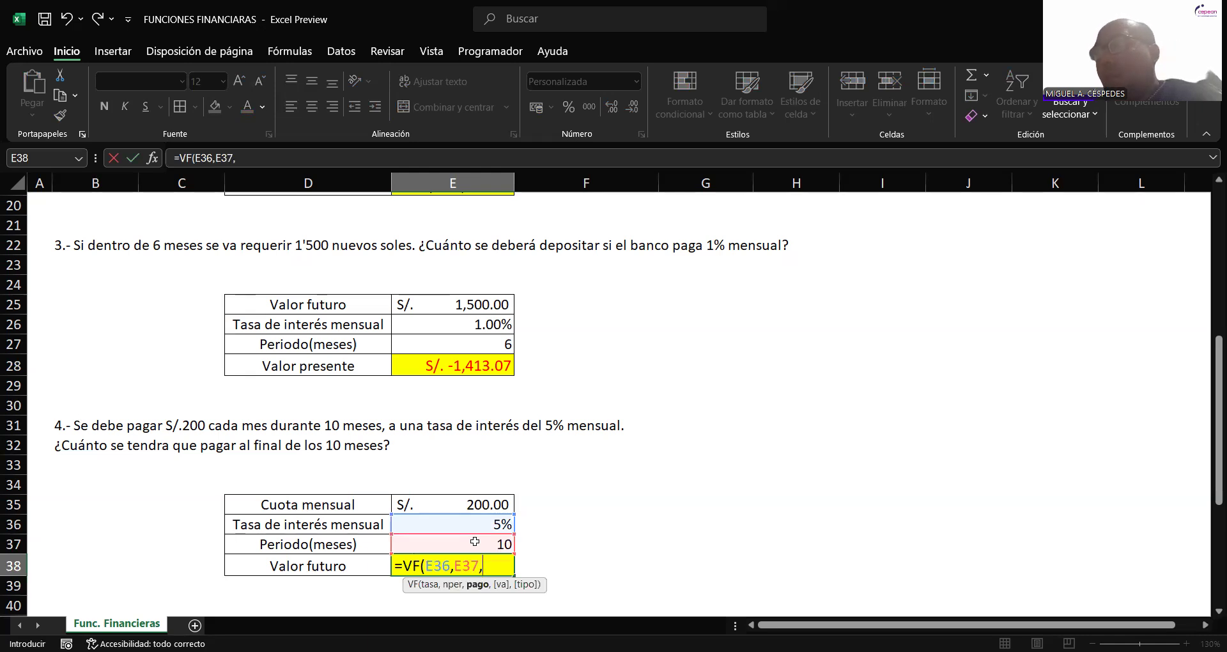
{"action": "left_click", "coordinate": [476, 505]}
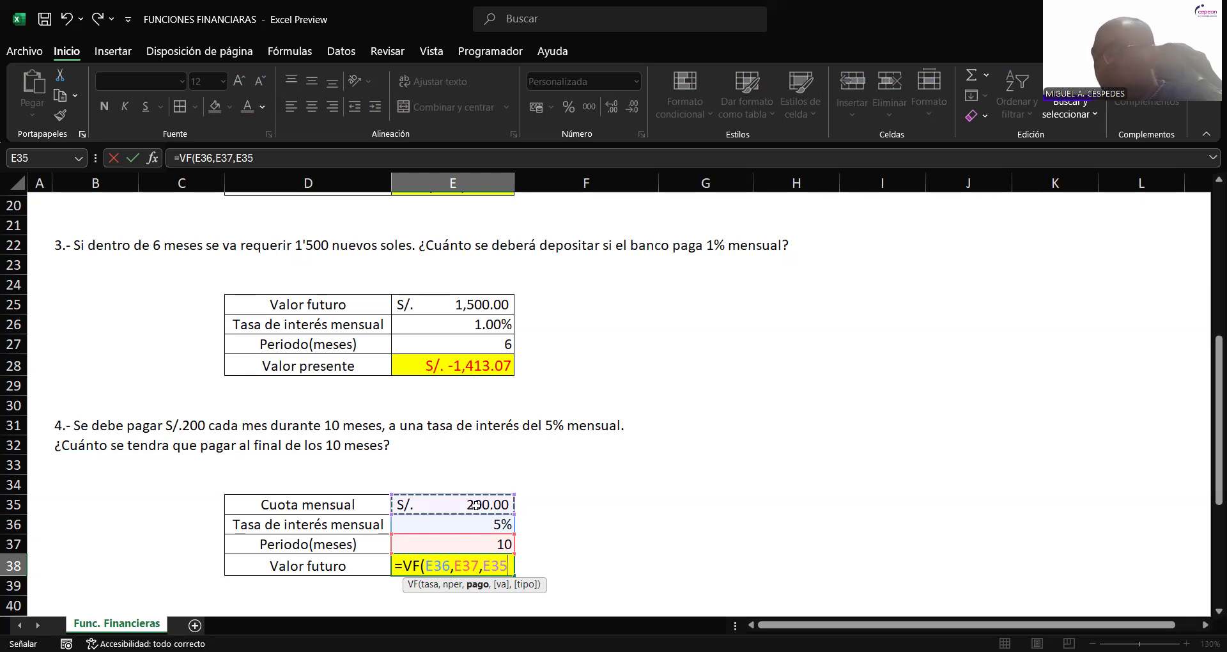
{"action": "type", "text": ",0"}
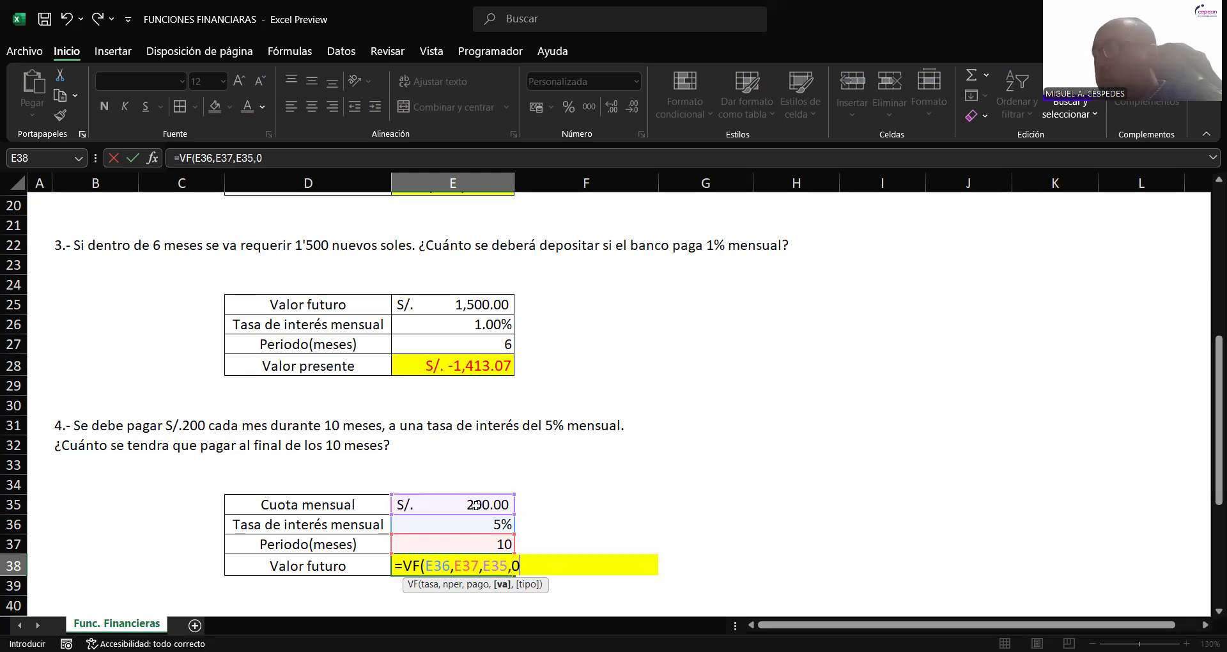
{"action": "type", "text": ",0"}
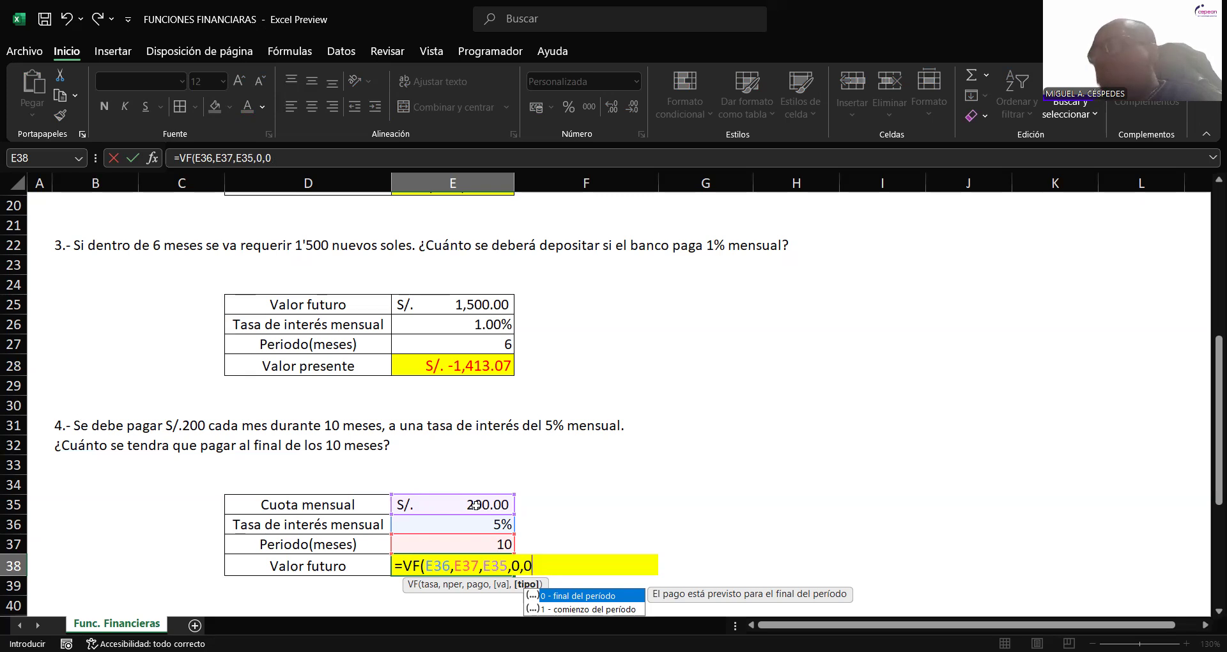
{"action": "type", "text": ")"}
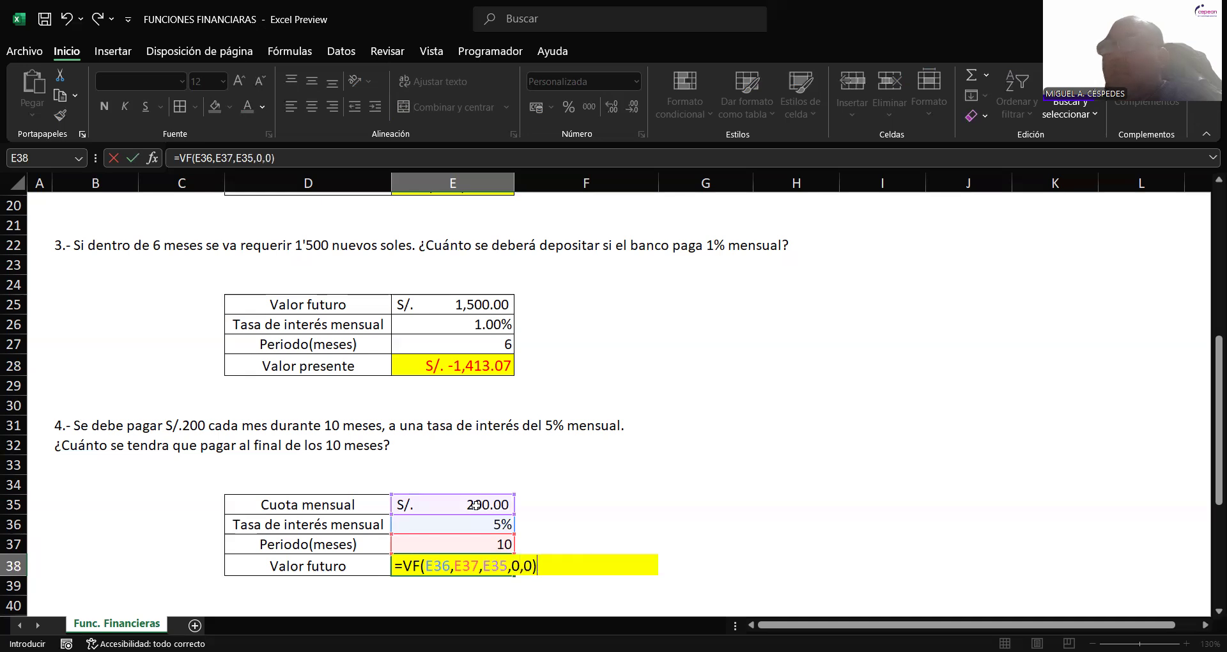
{"action": "key", "text": "Return"}
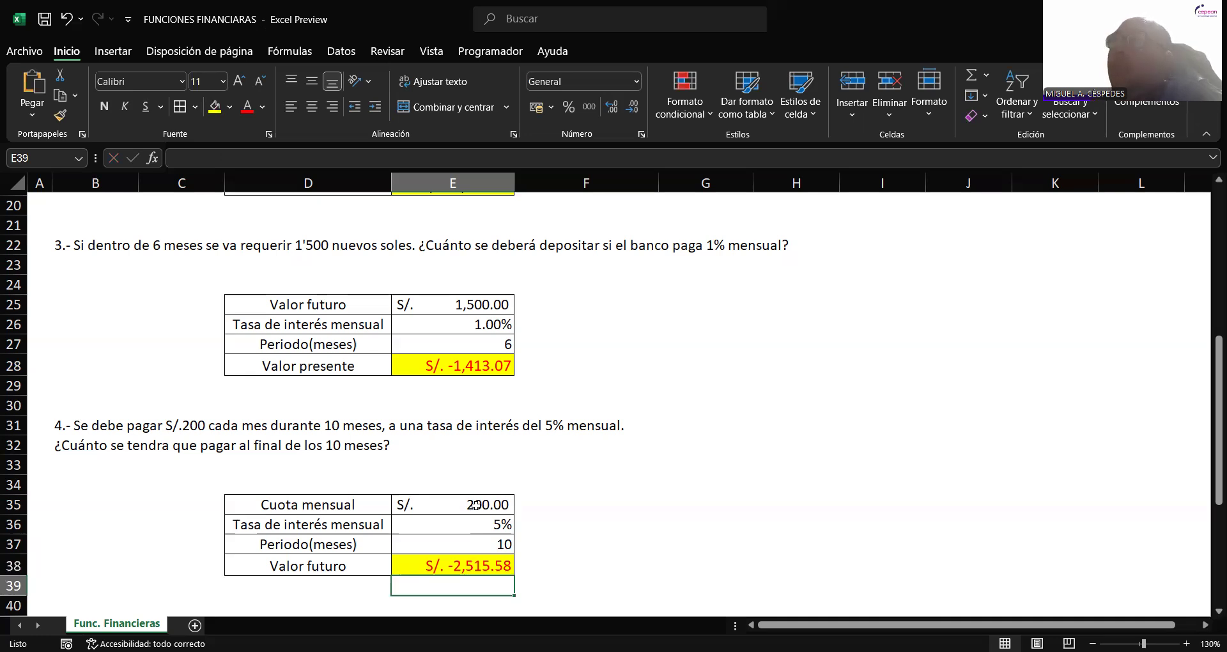
- Negate the payment argument in E38 so the formula reads =VF(E36,E37,-E35,0,0)
{"action": "double_click", "coordinate": [485, 565]}
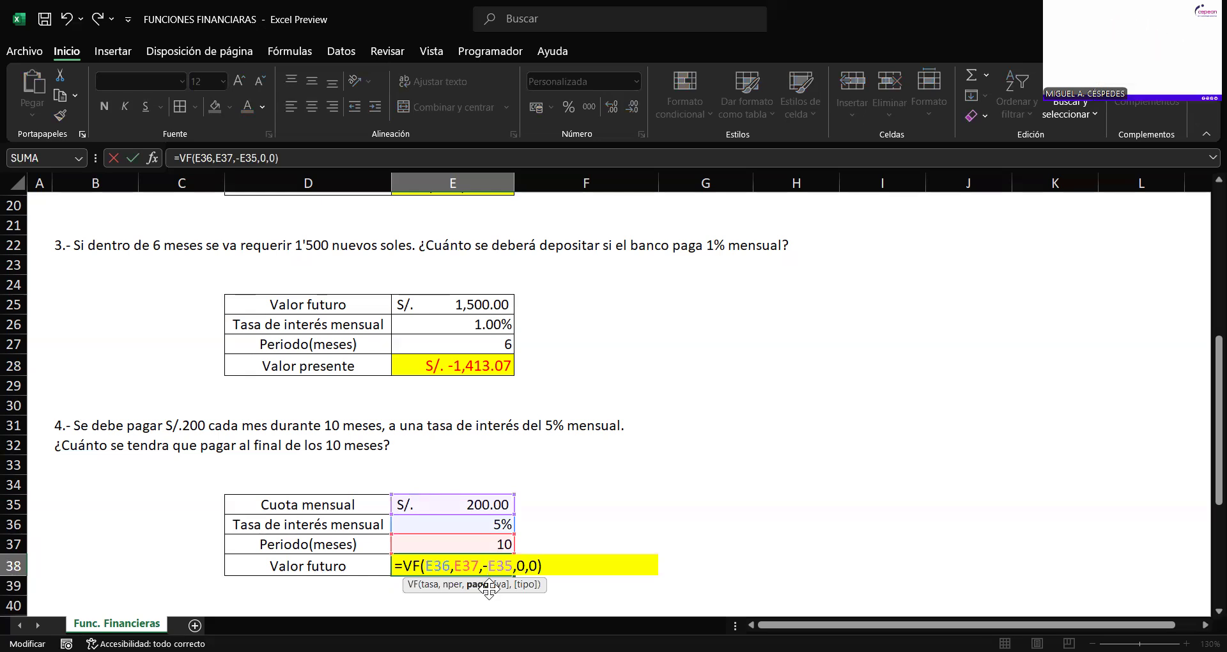
{"action": "key", "text": "Return"}
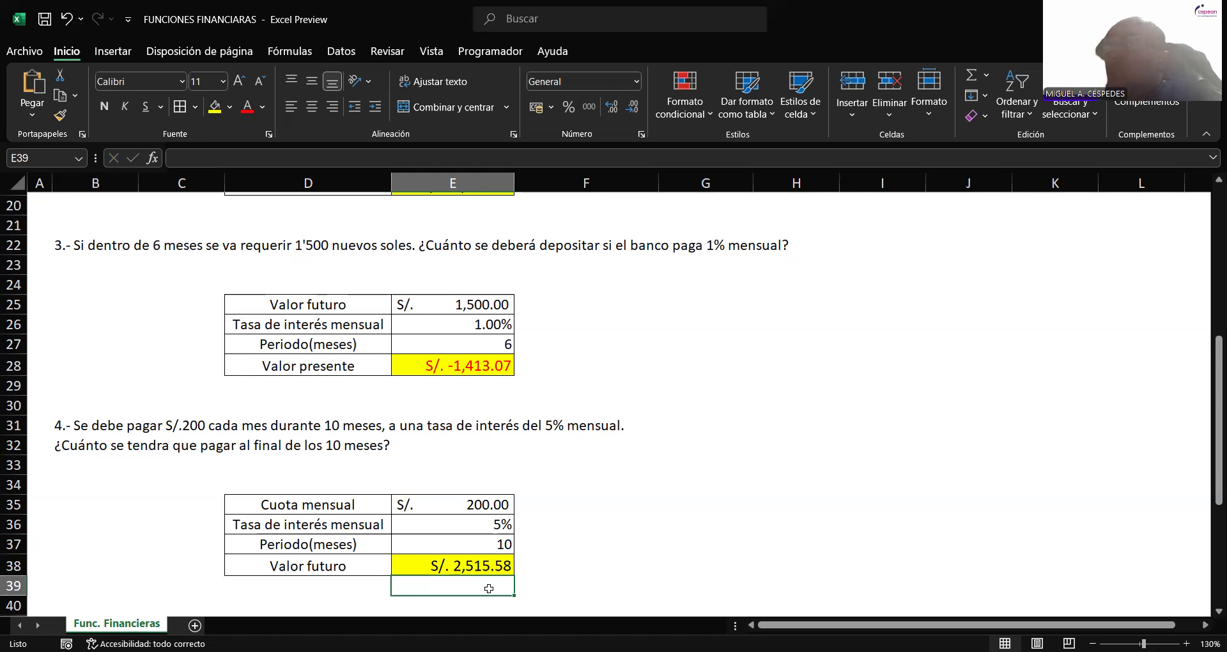
- Add a comma after "cada mes" in the fourth problem's statement in B31
{"action": "key", "text": "Up"}
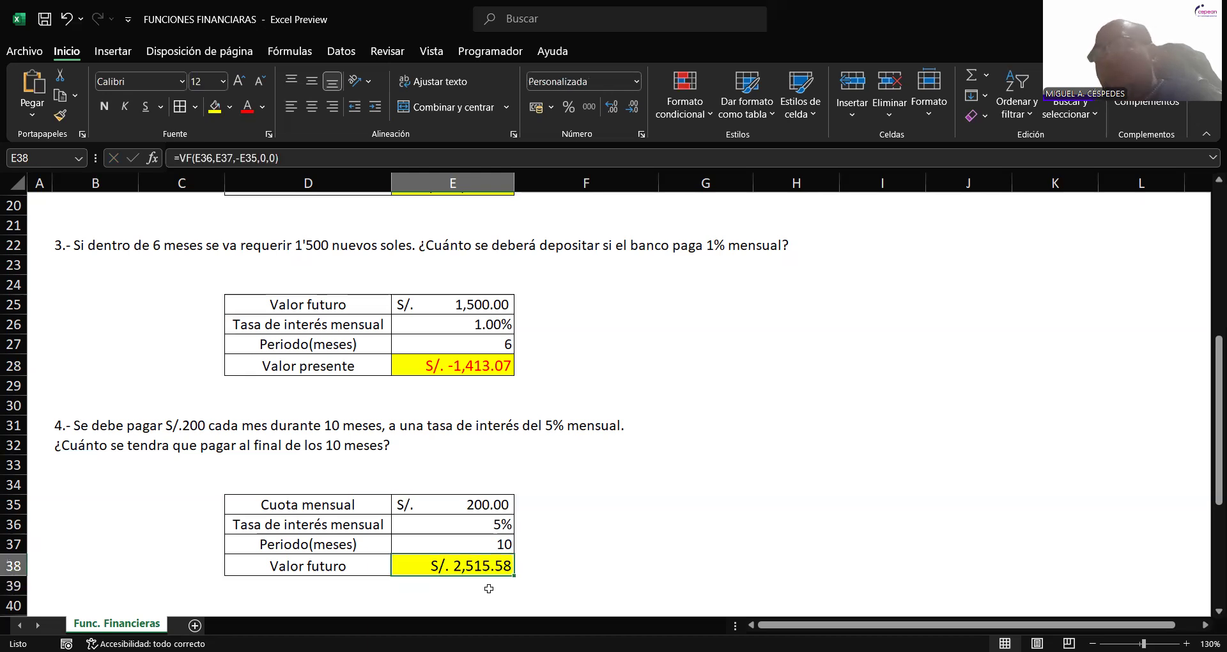
{"action": "key", "text": "F2"}
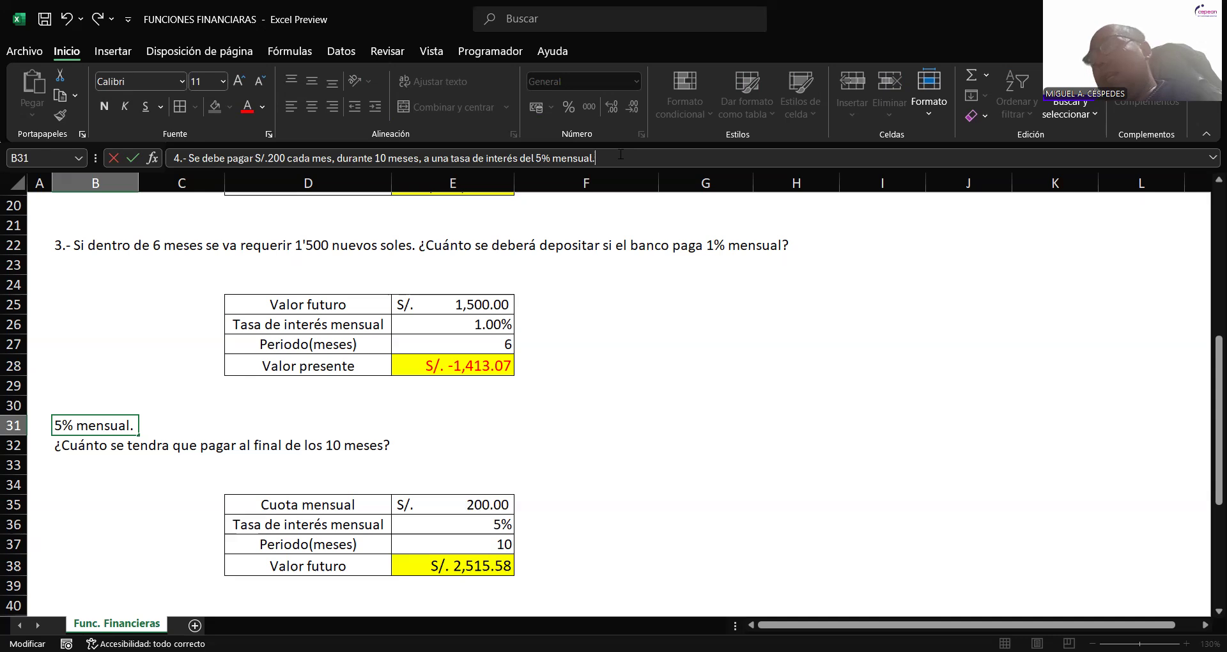
{"action": "key", "text": "Return"}
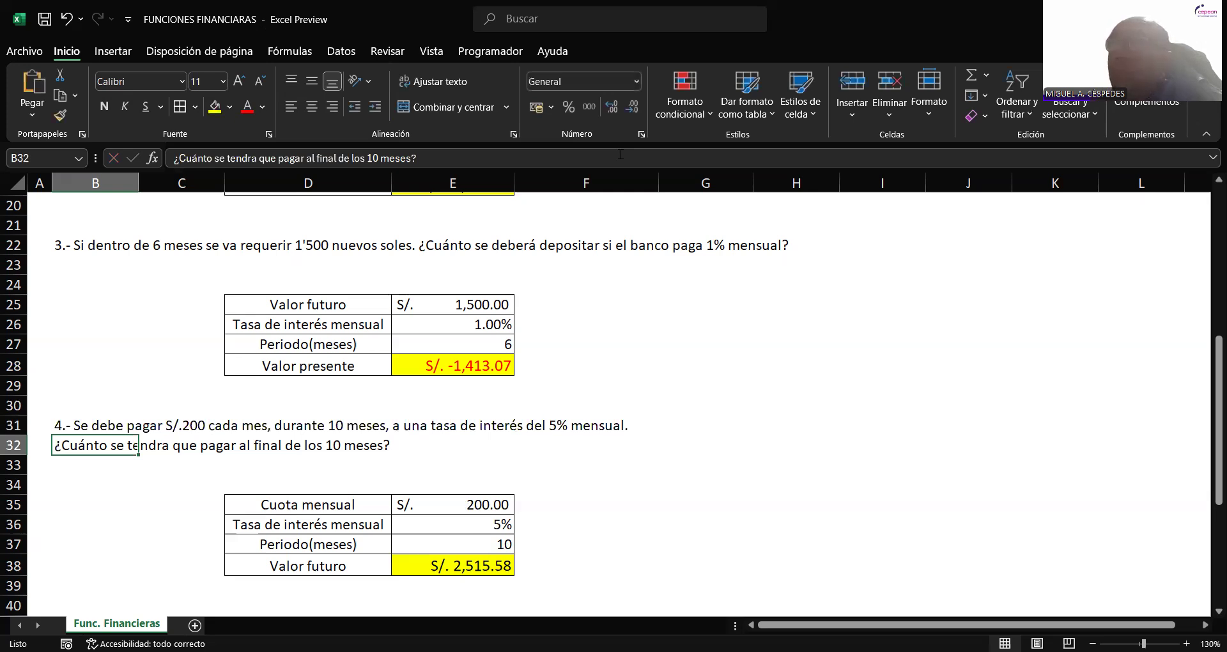
- Remove the minus sign from the payment argument in E38, giving =VF(E36,E37,E35,0,0), and check the third problem's present value formula in E28
{"action": "double_click", "coordinate": [488, 573]}
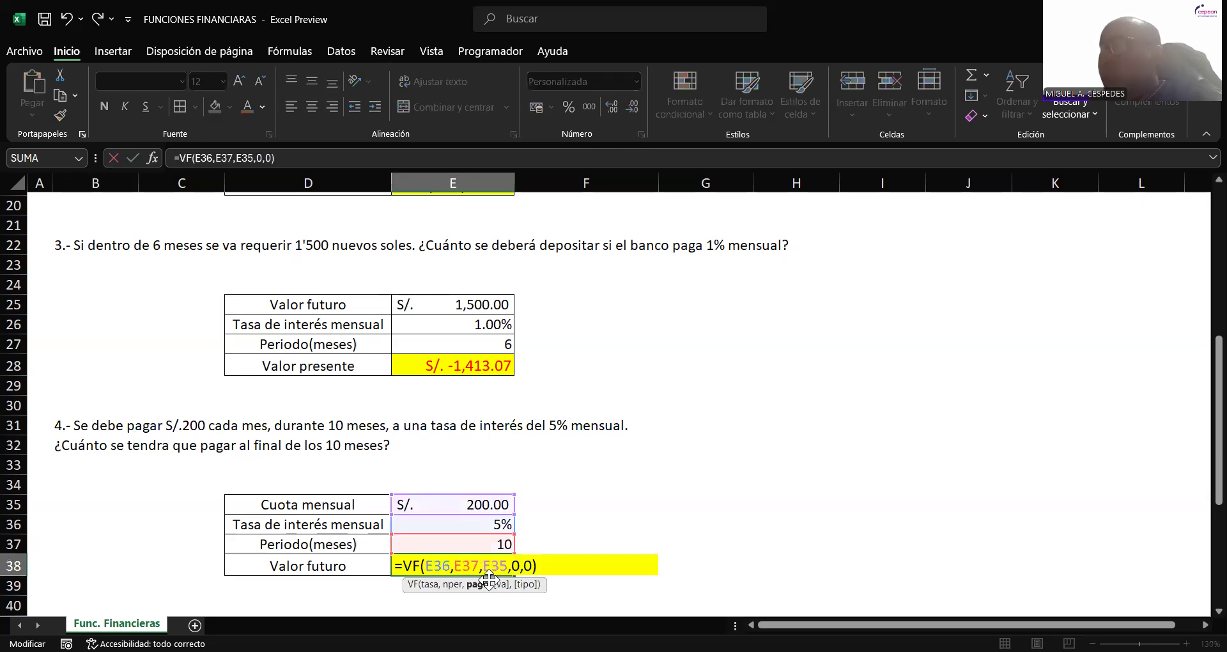
{"action": "key", "text": "Return"}
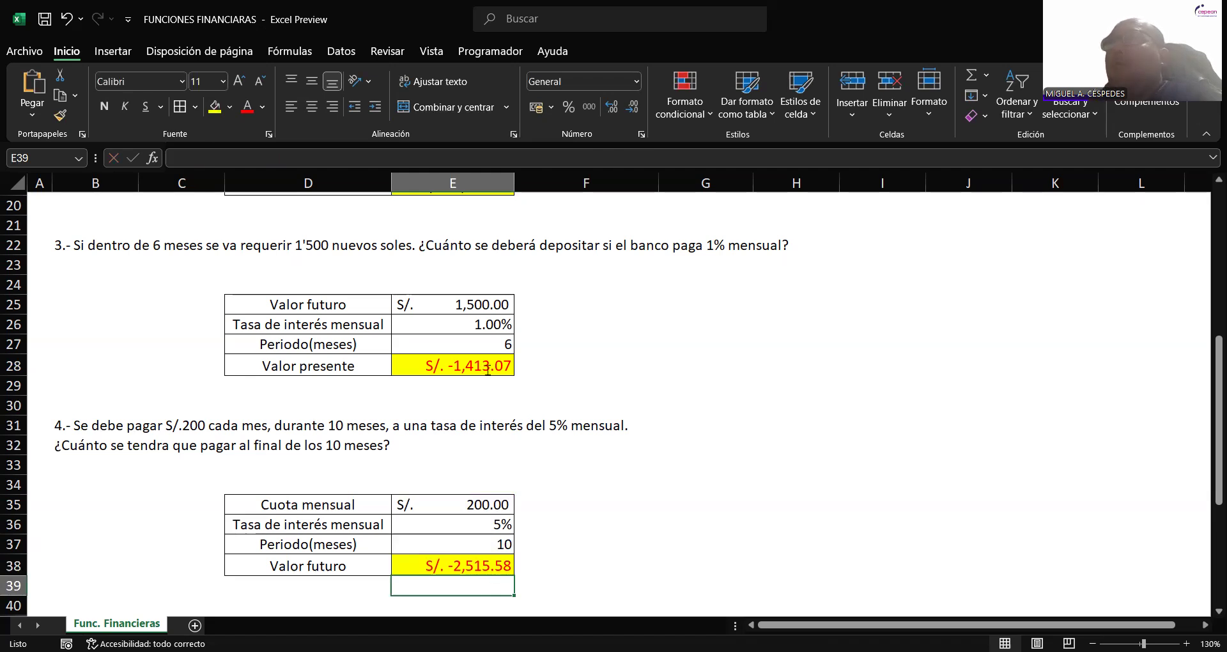
{"action": "double_click", "coordinate": [545, 370]}
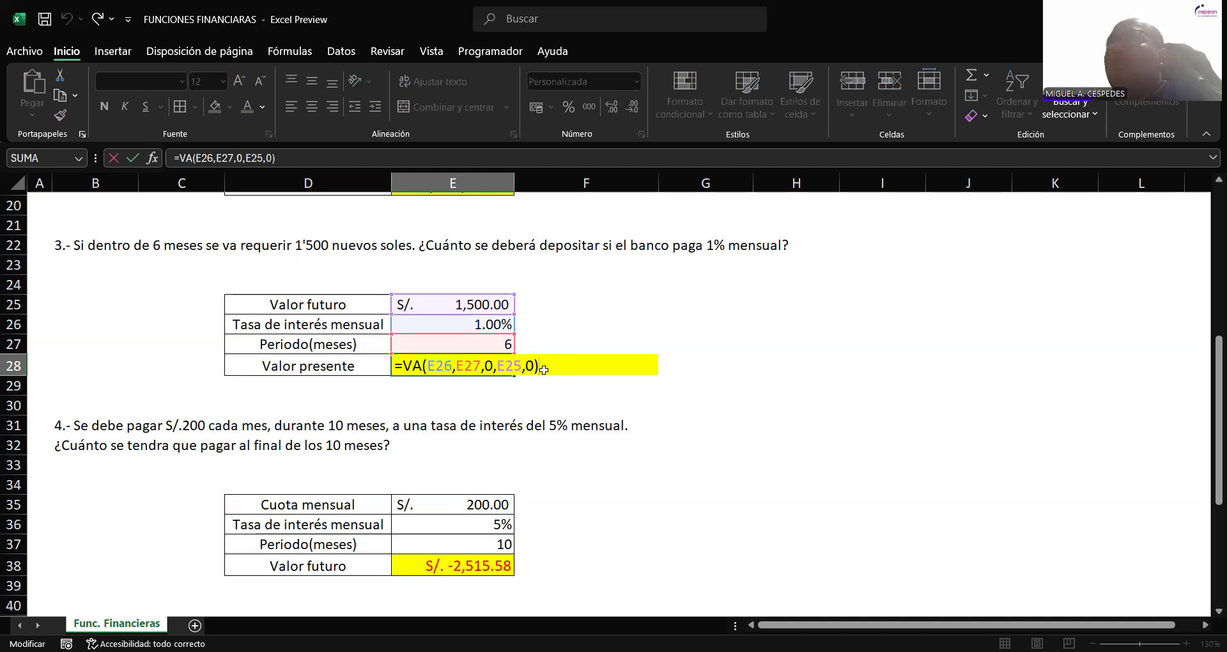
{"action": "key", "text": "Return"}
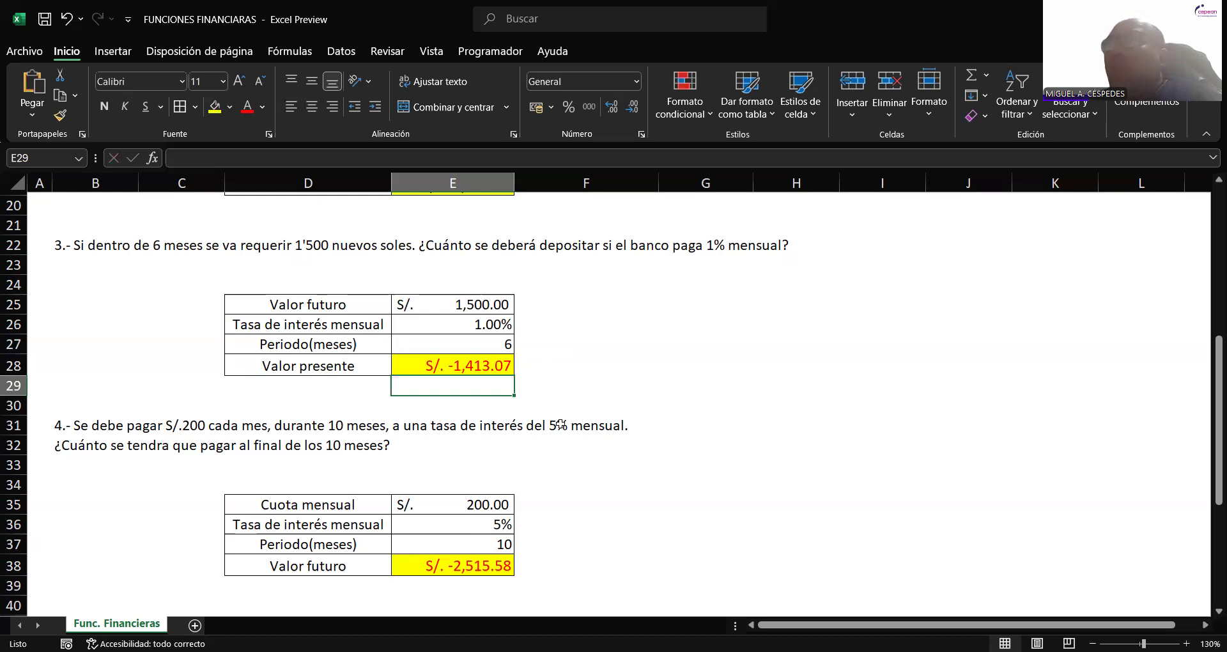
- Add borders to the fifth problem's table in D45:E48 and show the future value in E45 without decimals
{"action": "scroll", "coordinate": [558, 430], "scroll_direction": "down", "scroll_amount": 5}
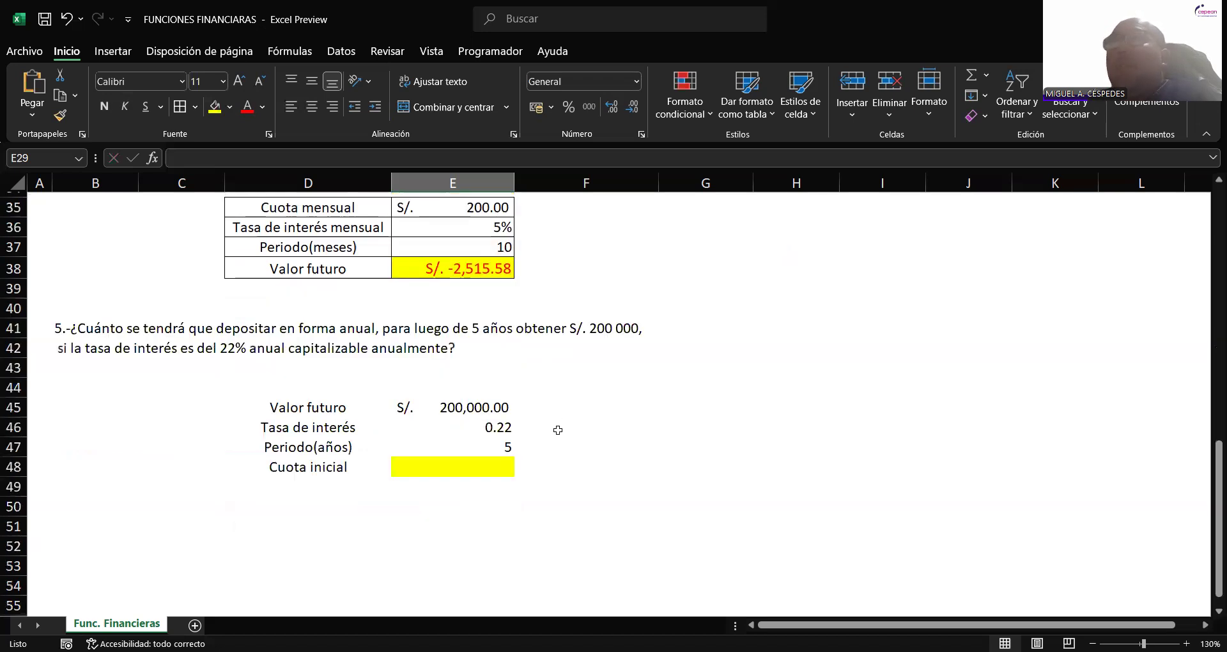
{"action": "scroll", "coordinate": [558, 431], "scroll_direction": "down", "scroll_amount": 2}
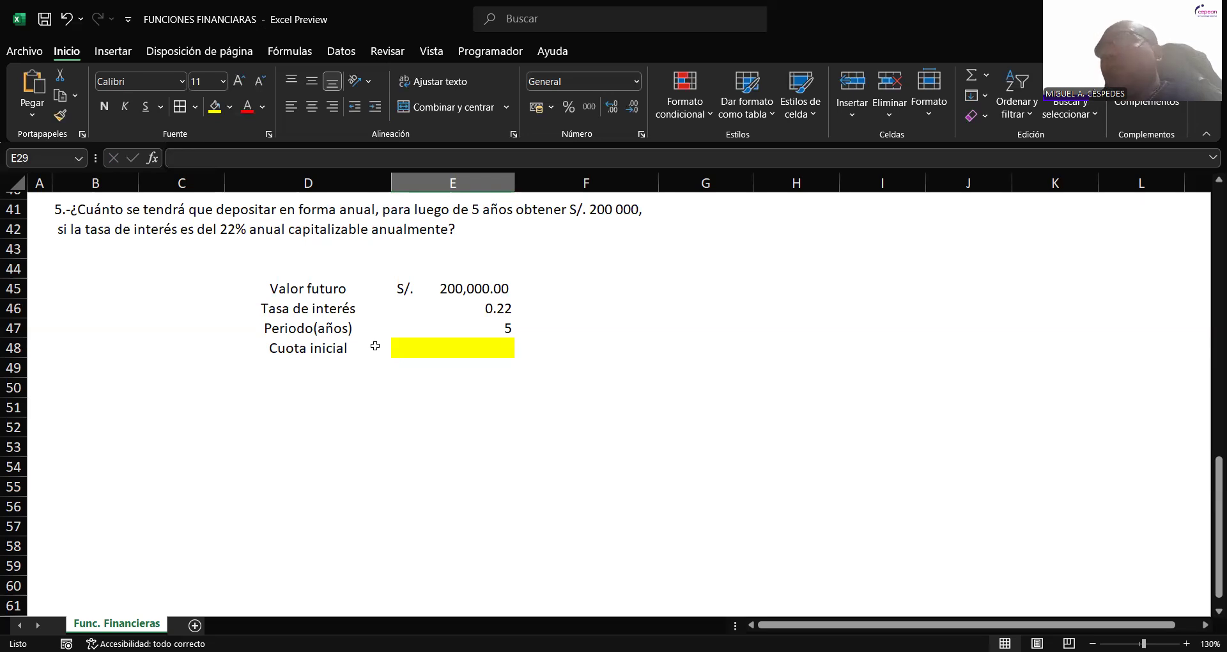
{"action": "key", "text": "ctrl+z"}
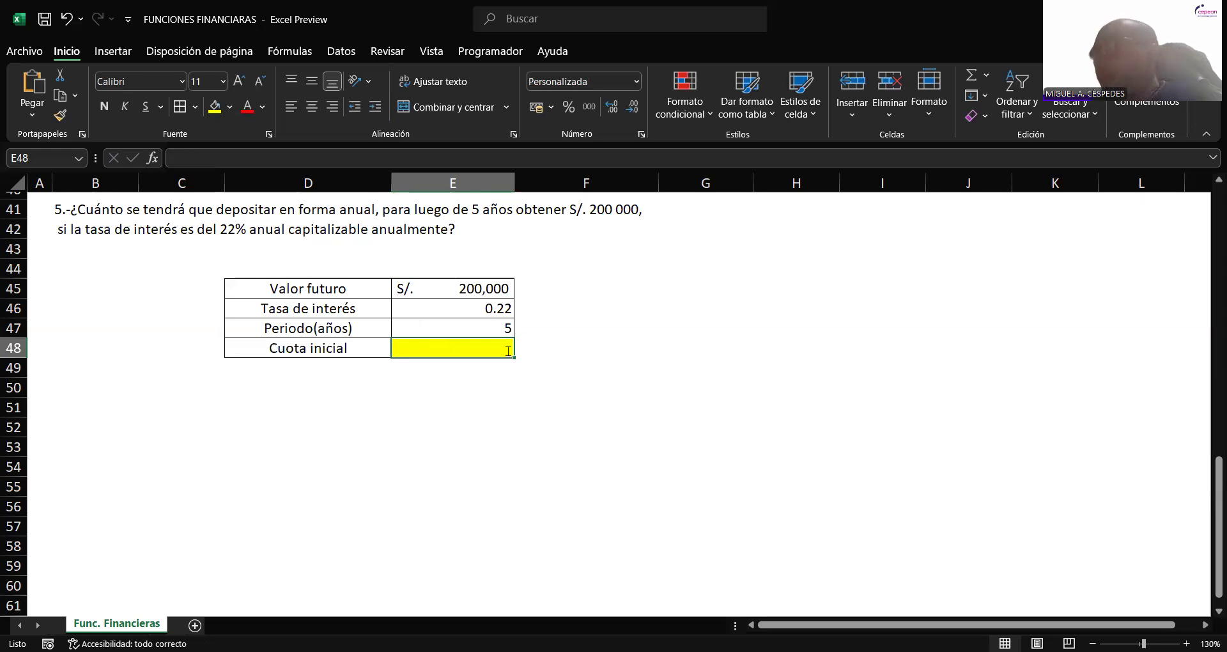
- Calculate the fifth problem's Cuota inicial in E48 with the formula =VA(E46,E47,0,E45,0)
{"action": "type", "text": "="}
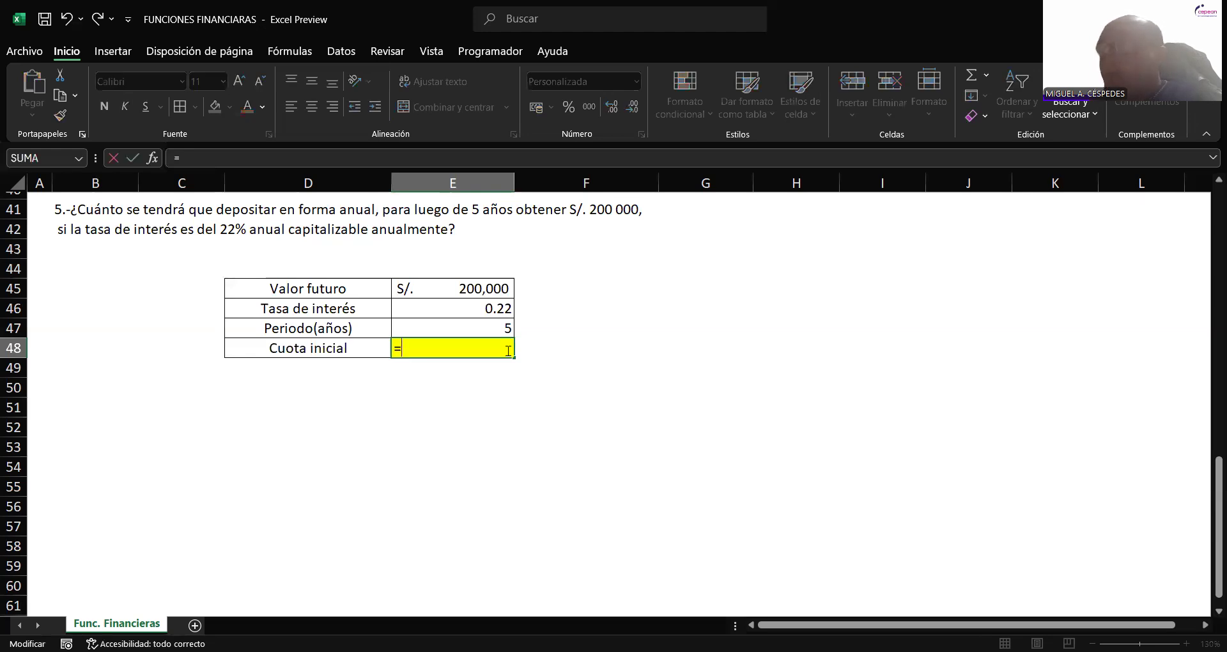
{"action": "type", "text": "VA"}
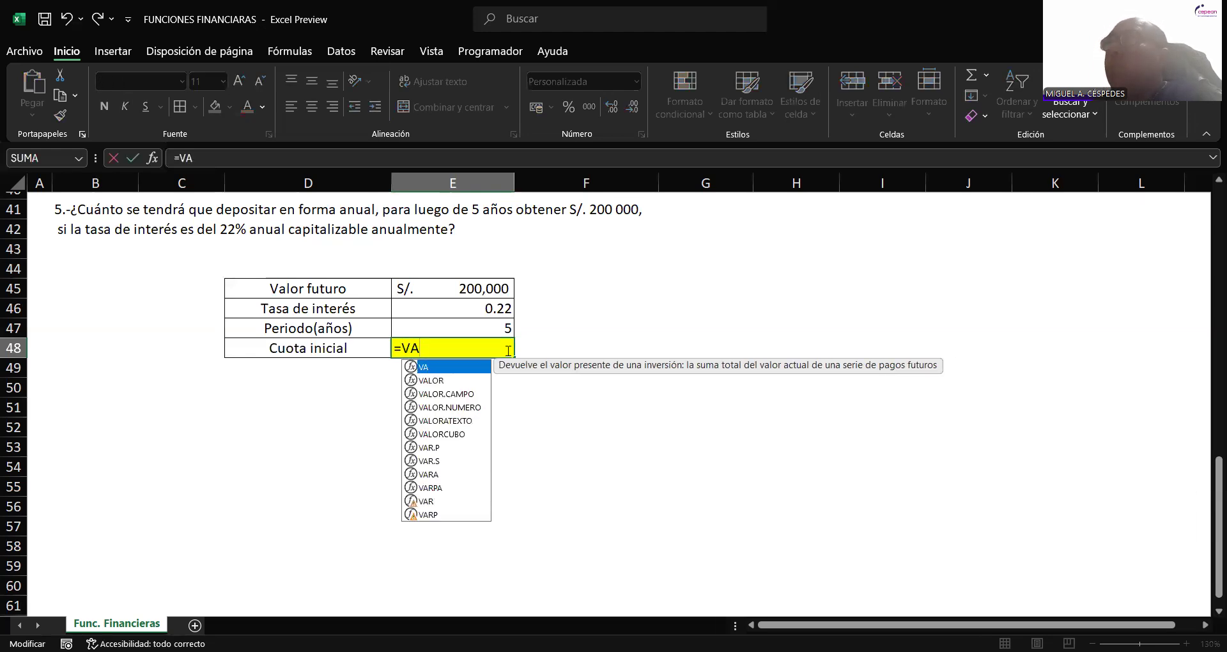
{"action": "type", "text": "("}
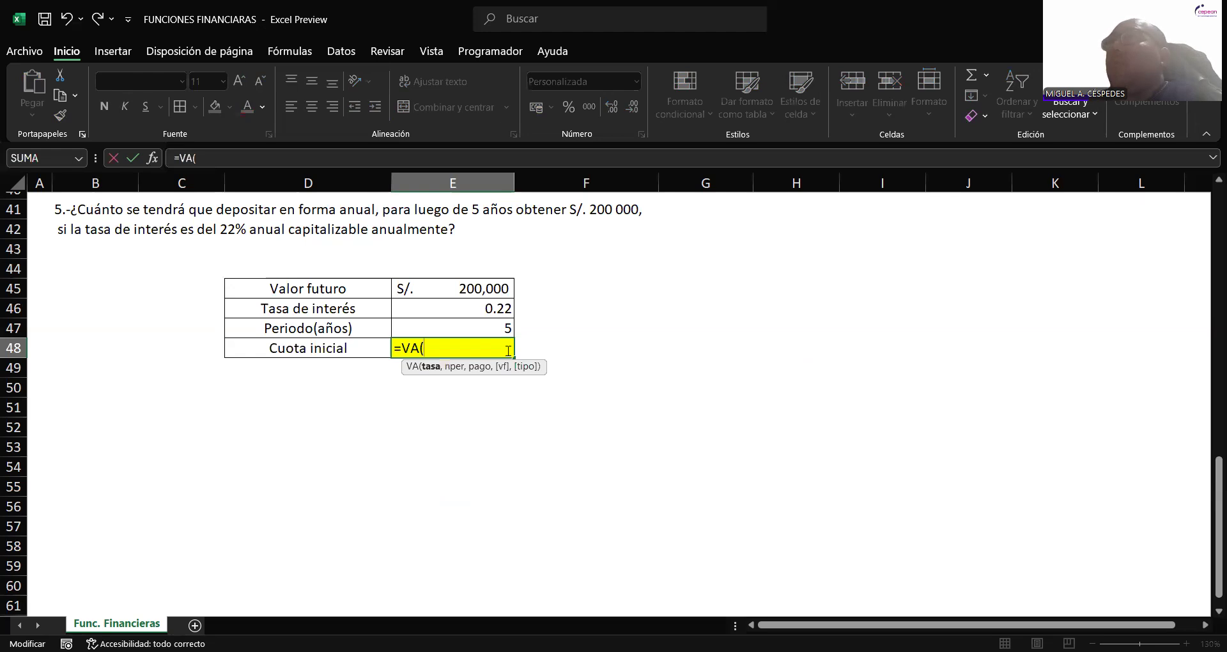
{"action": "left_click", "coordinate": [481, 307]}
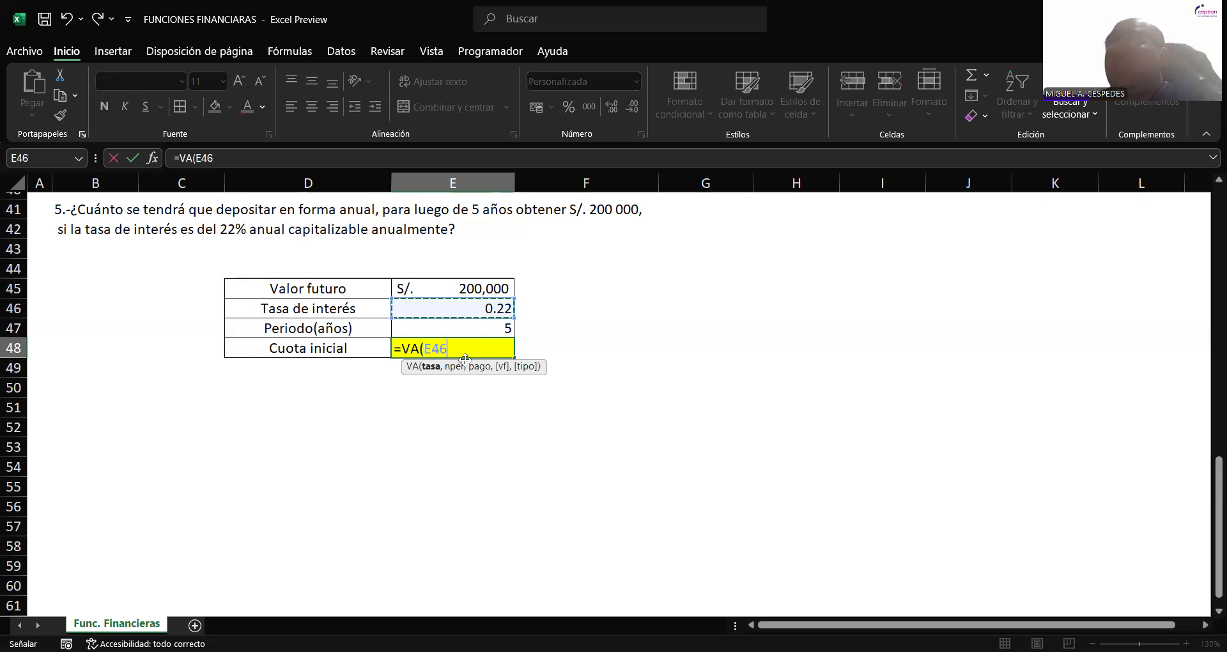
{"action": "type", "text": ","}
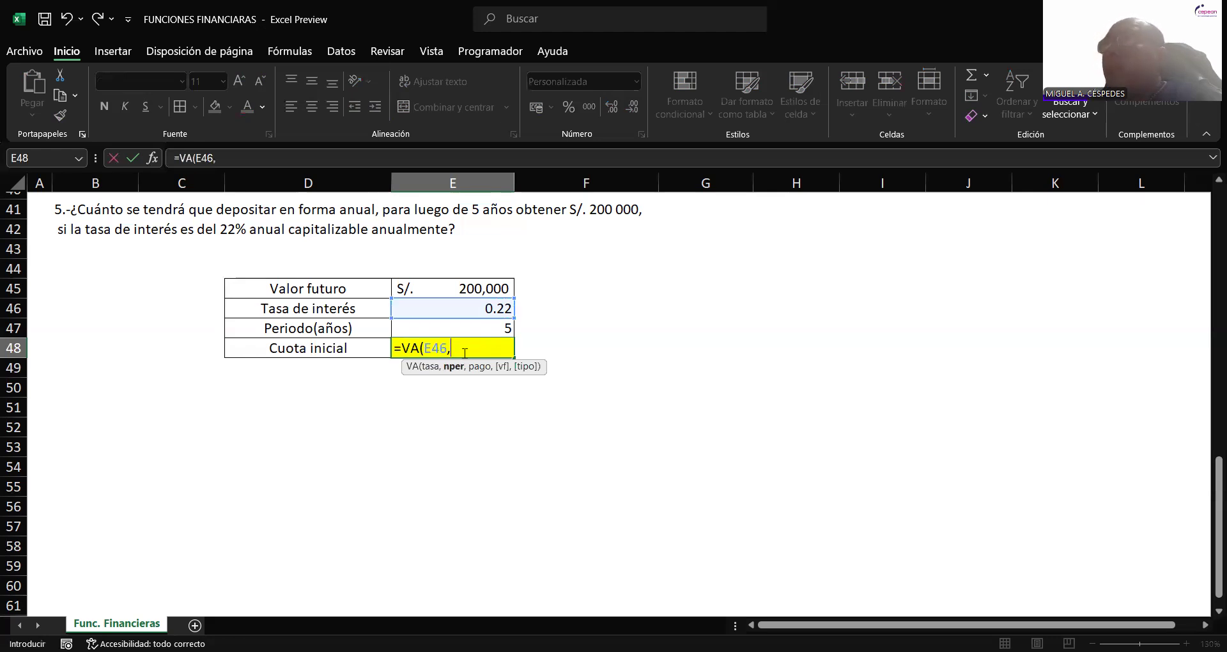
{"action": "left_click", "coordinate": [483, 333]}
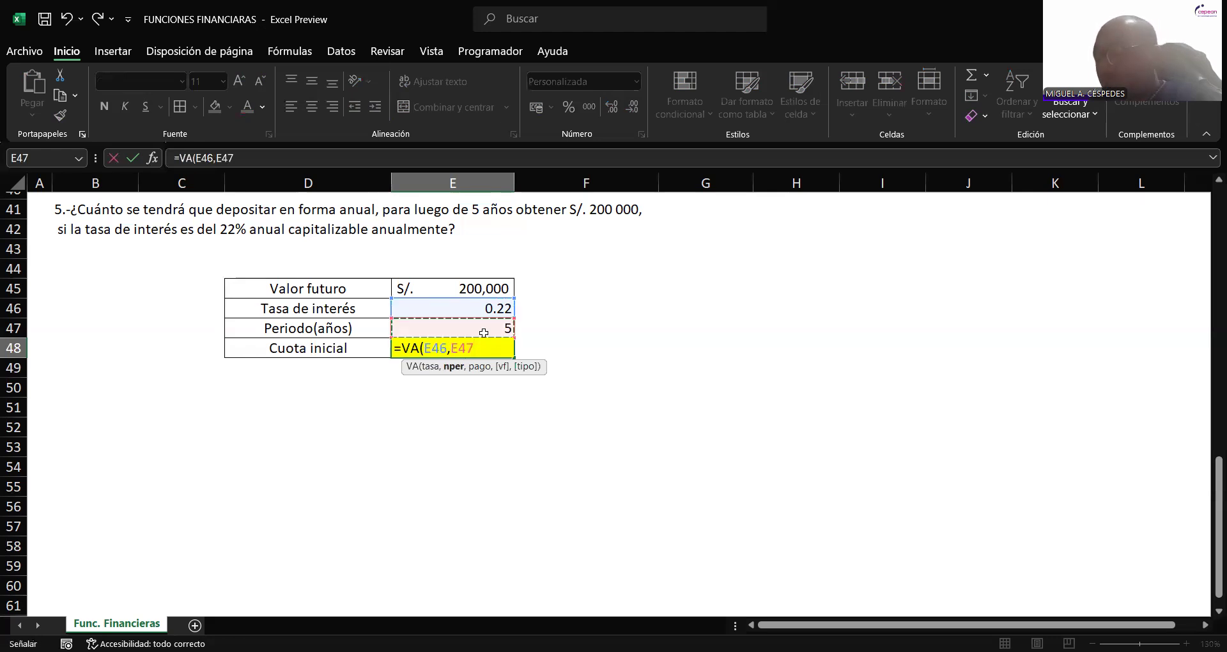
{"action": "type", "text": ",0"}
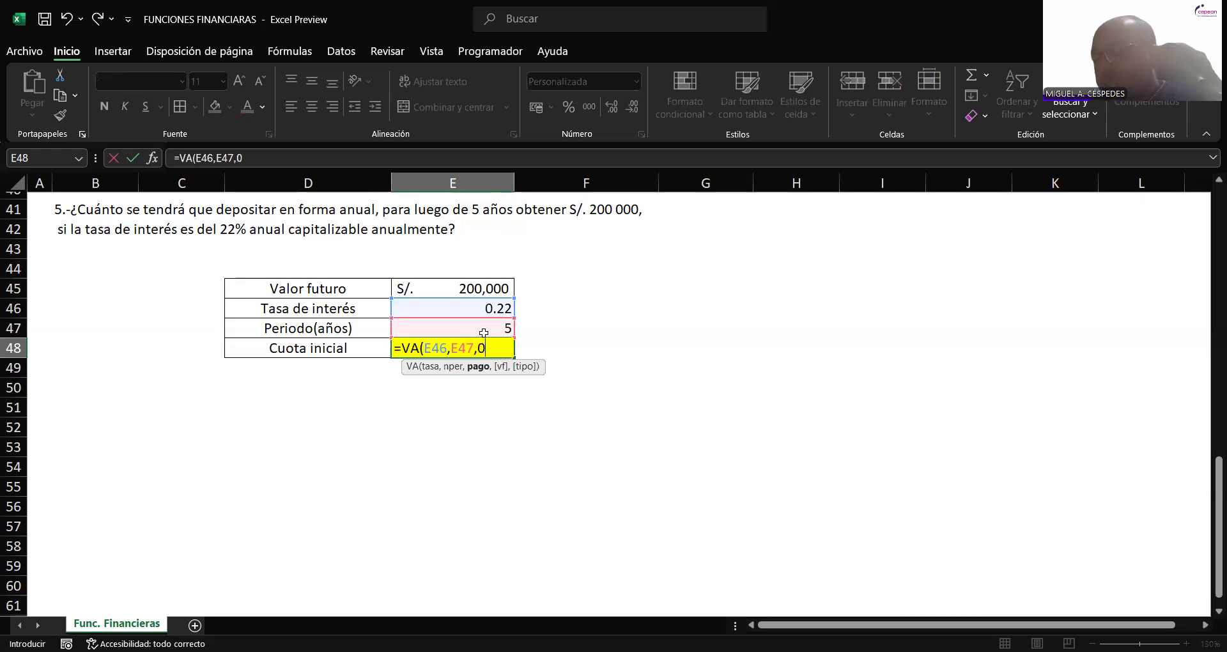
{"action": "type", "text": ","}
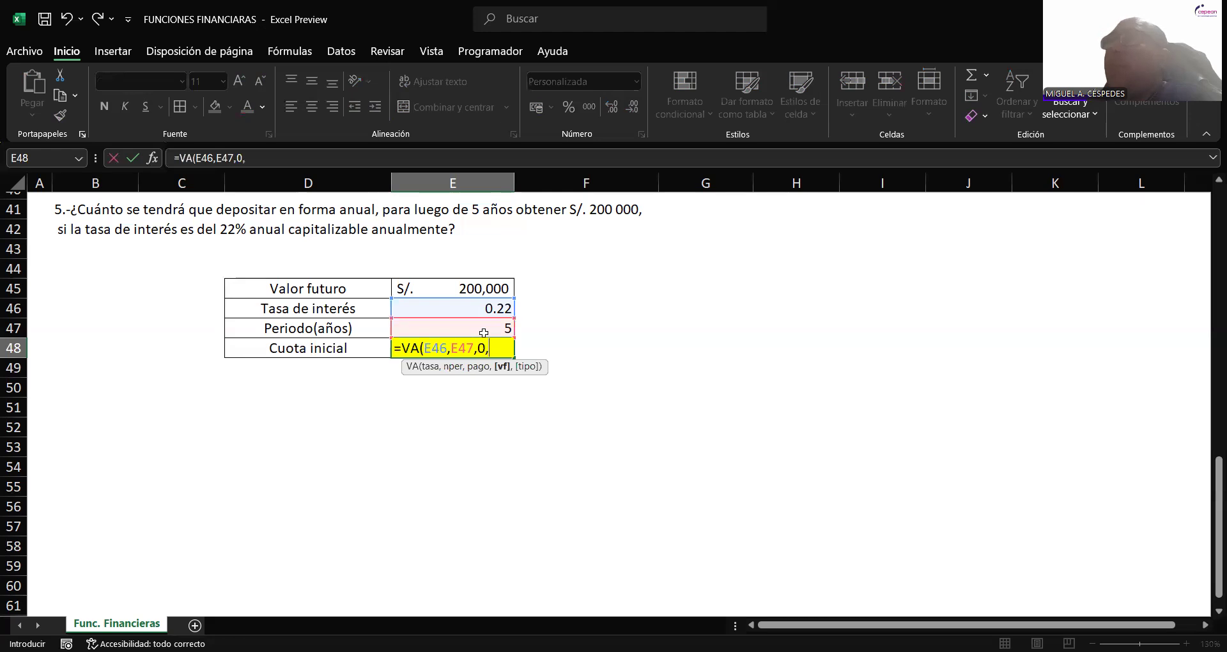
{"action": "left_click", "coordinate": [478, 291]}
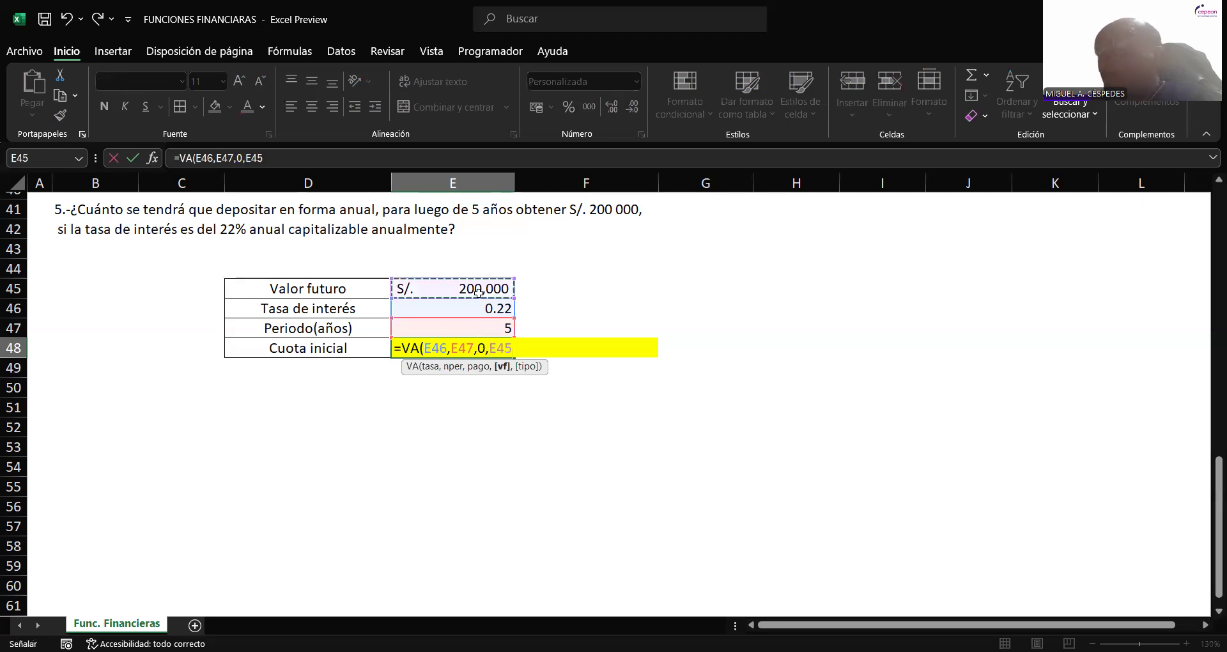
{"action": "type", "text": ",0"}
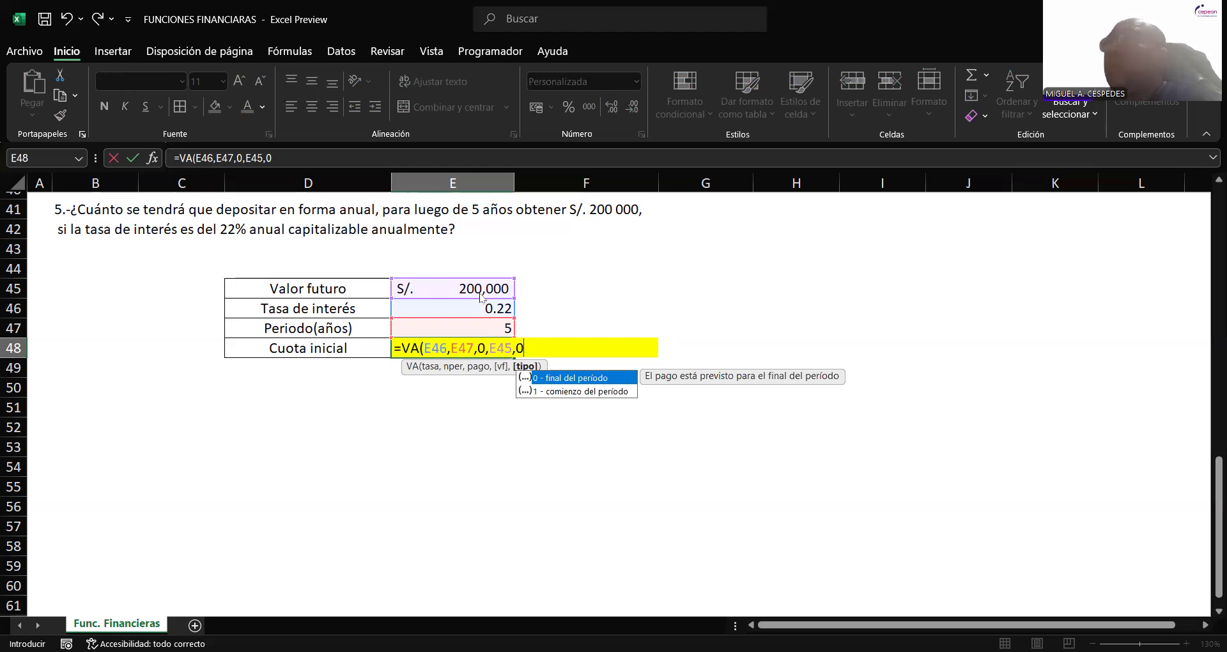
{"action": "type", "text": ")"}
{"action": "key", "text": "Return"}
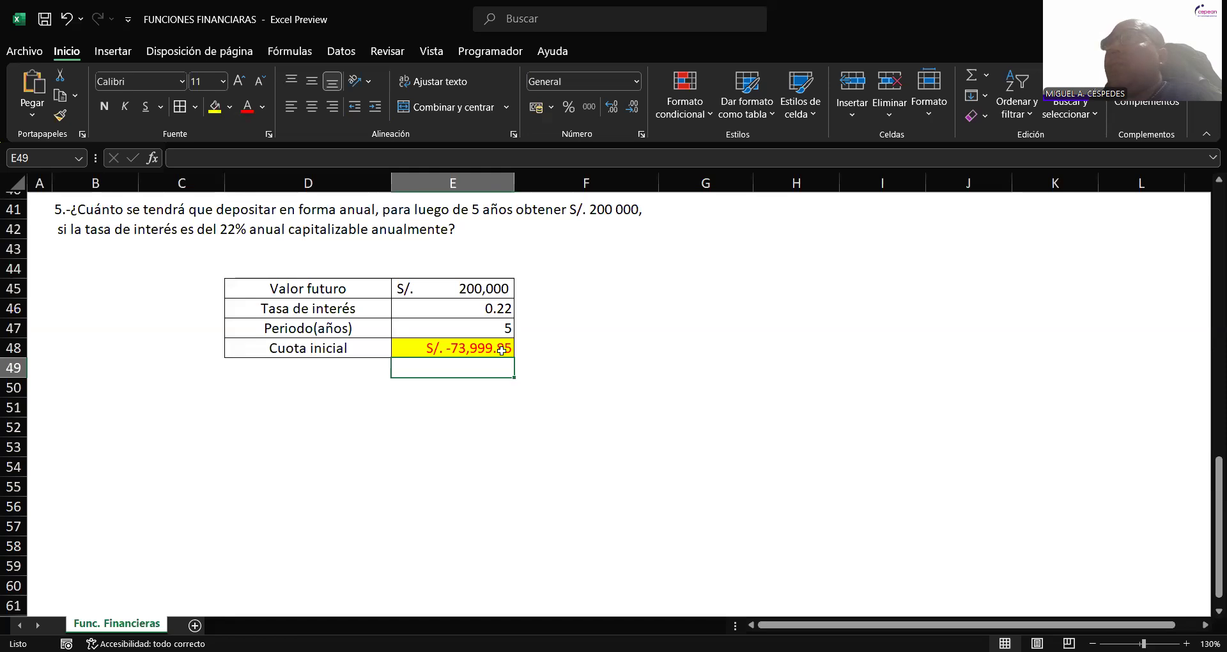
- Format the fifth problem's interest rate in E46 as a percentage with two decimals
{"action": "key", "text": "Up"}
{"action": "key", "text": "Up"}
{"action": "key", "text": "Up"}
{"action": "key", "text": "ctrl+shift+5"}
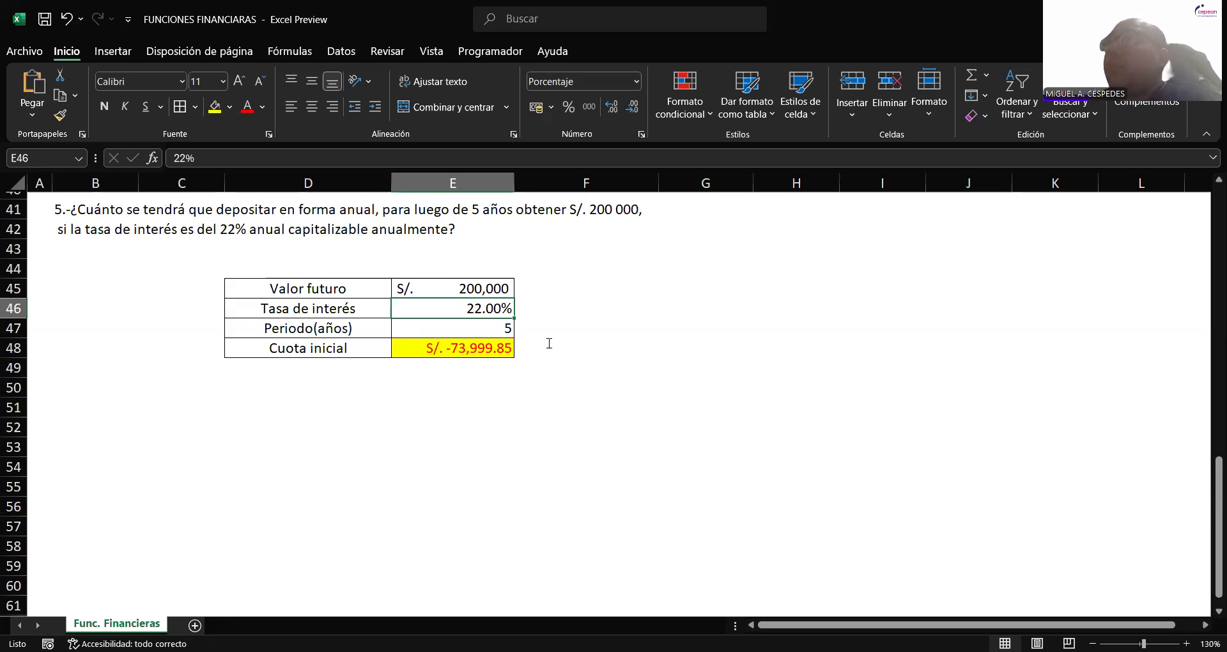
- Open the fifth problem's Cuota inicial formula in E48 to review its arguments
{"action": "key", "text": "Down"}
{"action": "key", "text": "Down"}
{"action": "key", "text": "F2"}
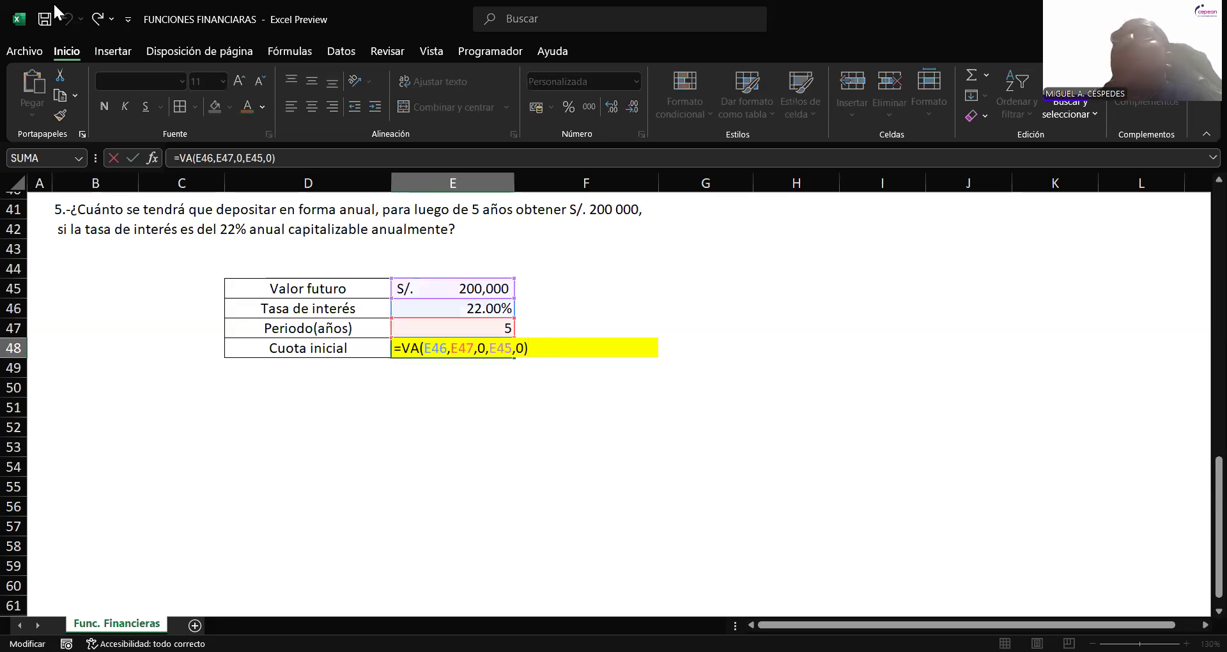
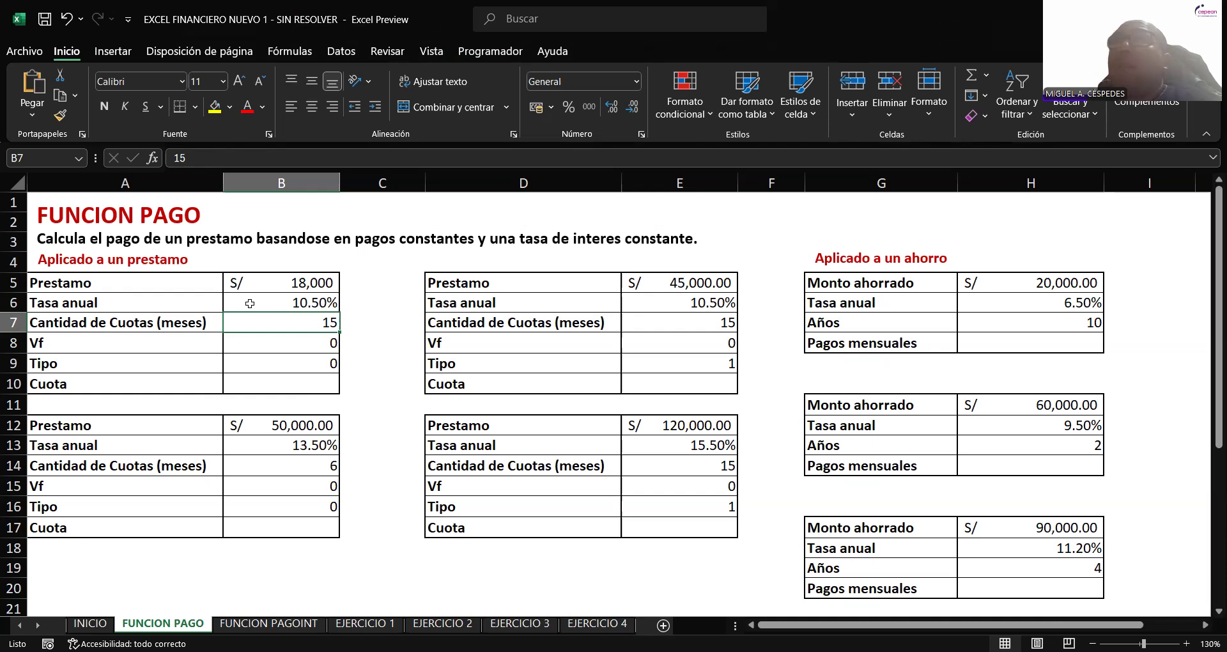
- In the FUNCION PAGO sheet of EXCEL FINANCIERO NUEVO 1 - SIN RESOLVER, change the first loan's rate label in A6 to "Tasa Mensual"
{"action": "left_click", "coordinate": [307, 298]}
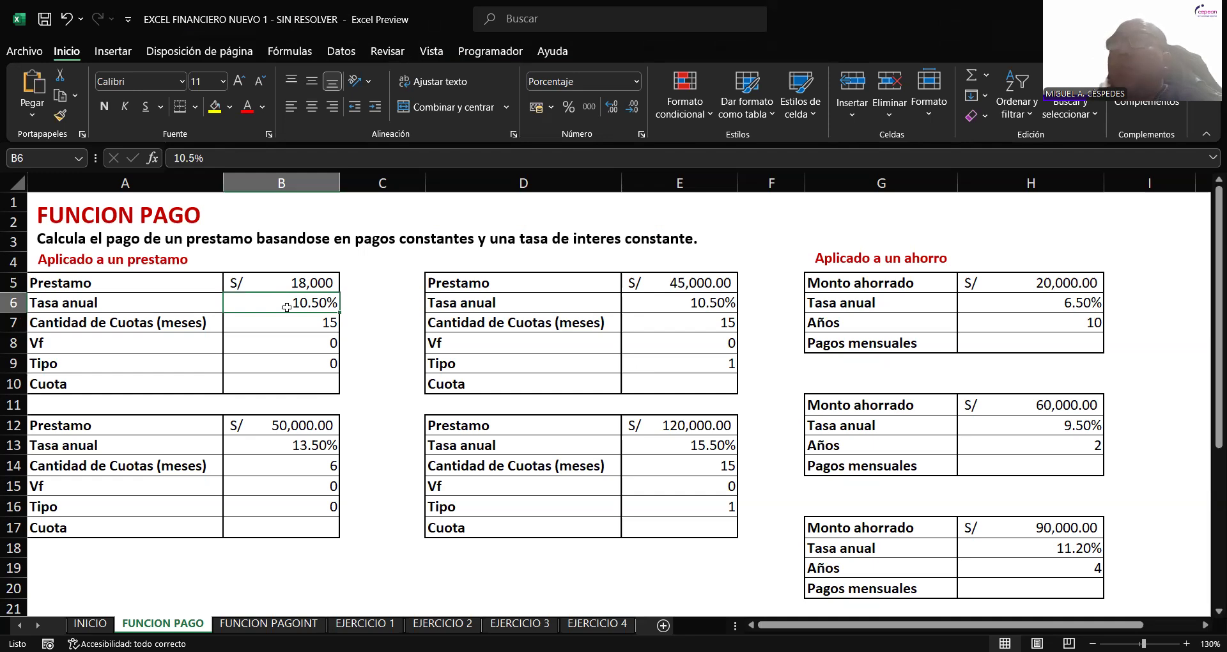
{"action": "double_click", "coordinate": [144, 300]}
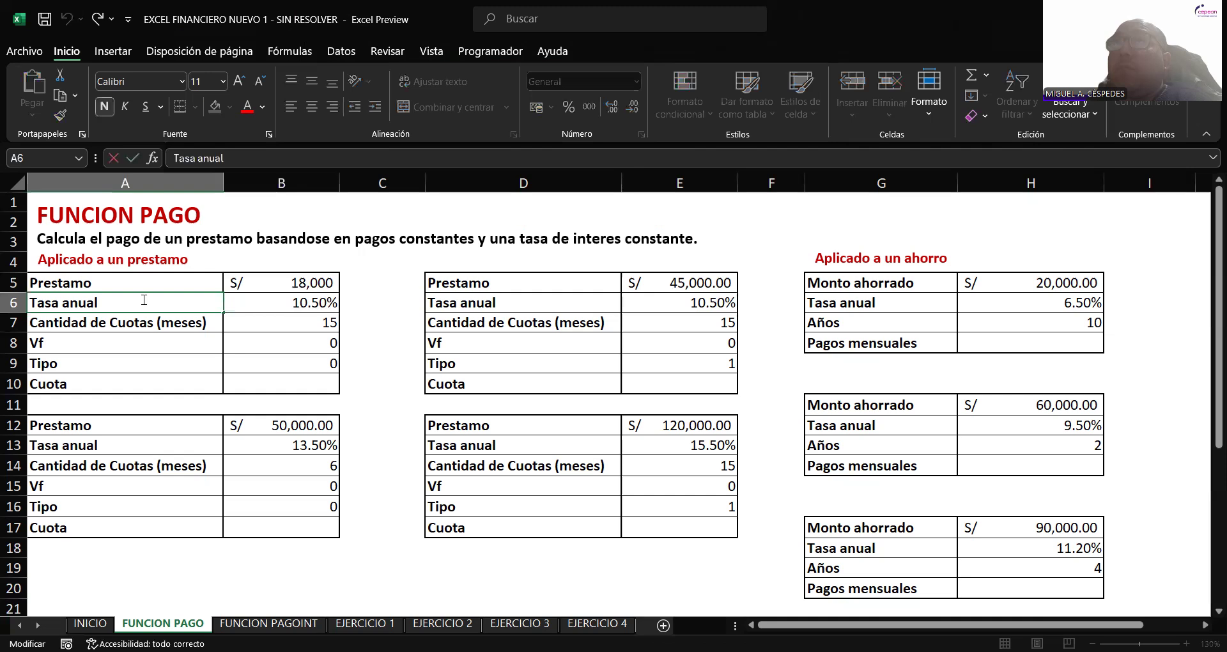
{"action": "double_click", "coordinate": [67, 305]}
{"action": "type", "text": "Me"}
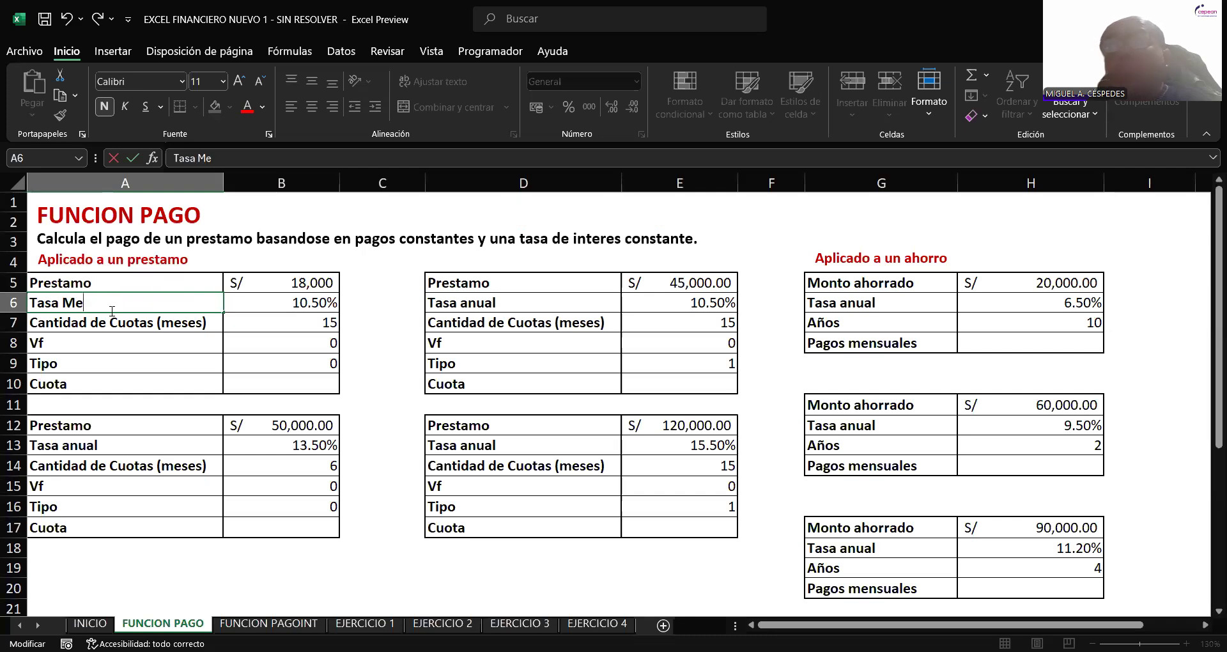
{"action": "type", "text": "nsual"}
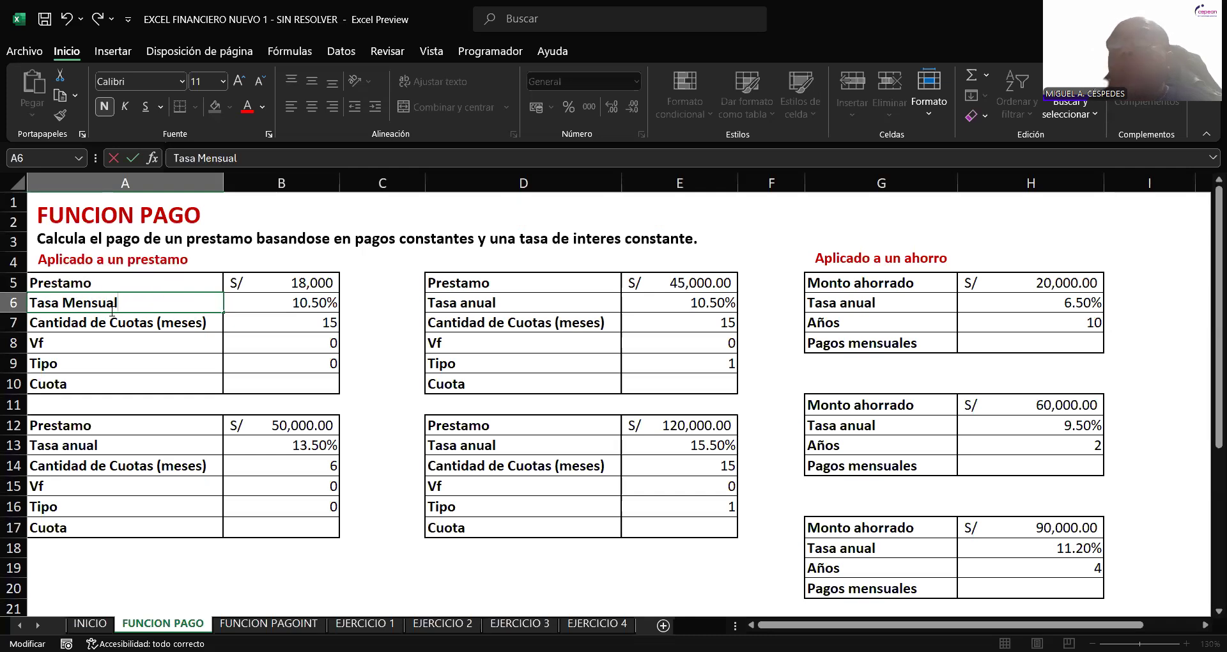
{"action": "key", "text": "Tab"}
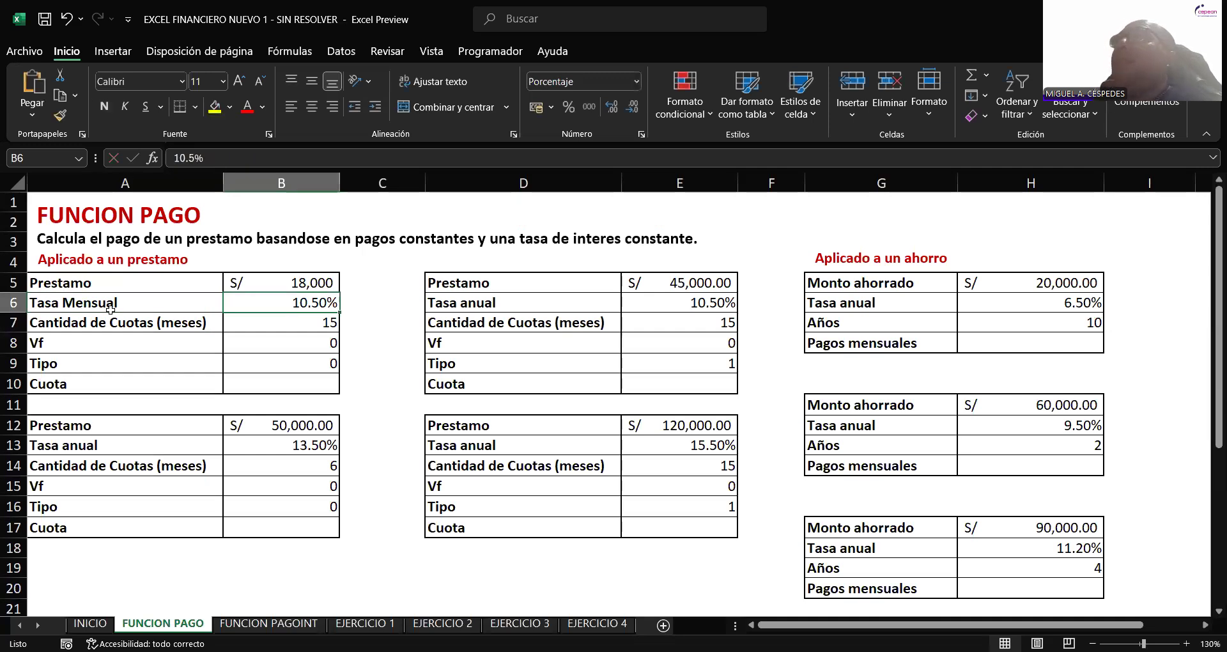
- Convert the first loan's rate in B6 to a monthly rate with the formula =10.5%/12
{"action": "key", "text": "F2"}
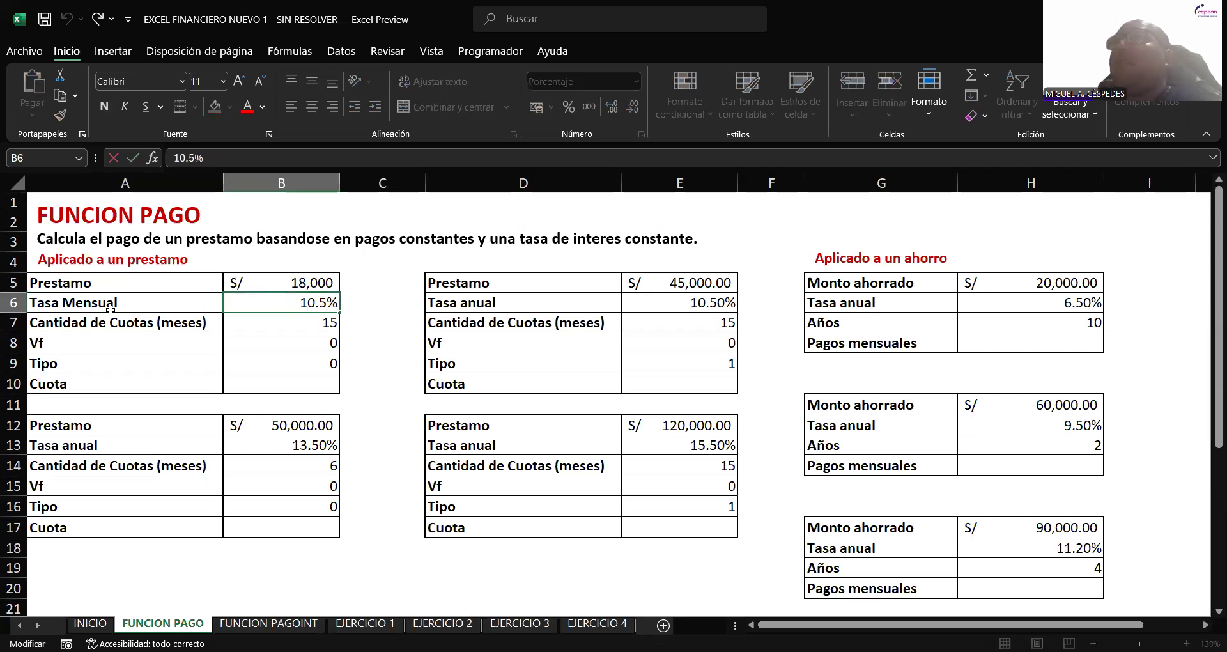
{"action": "type", "text": "="}
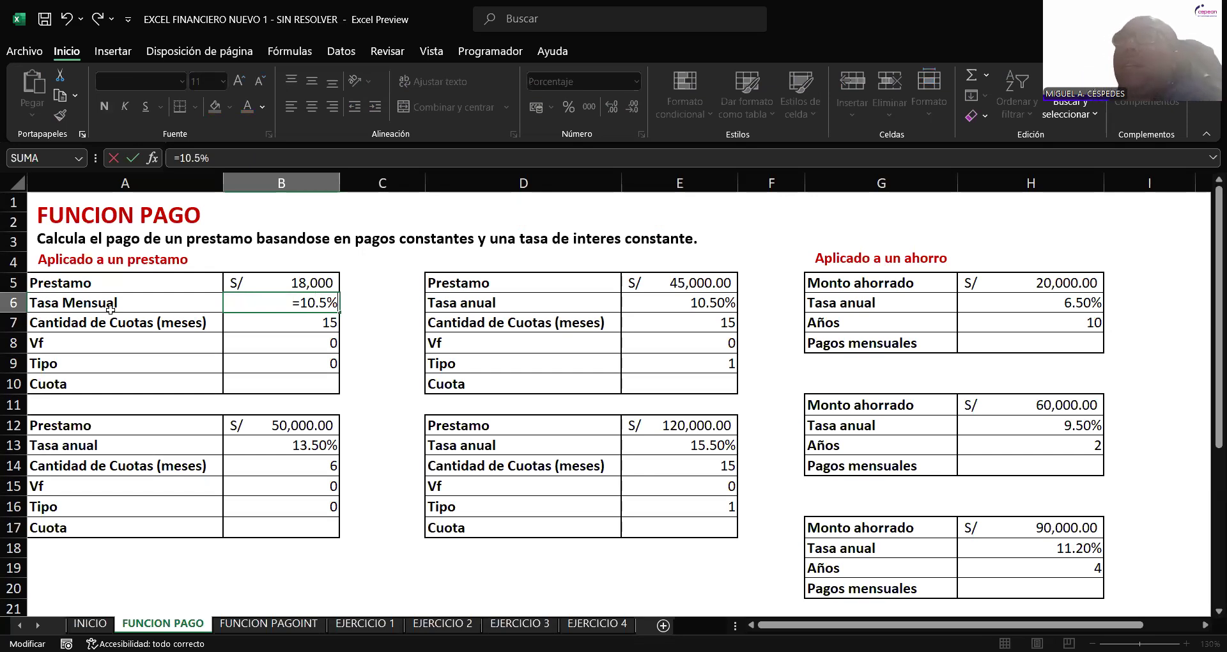
{"action": "type", "text": "/12"}
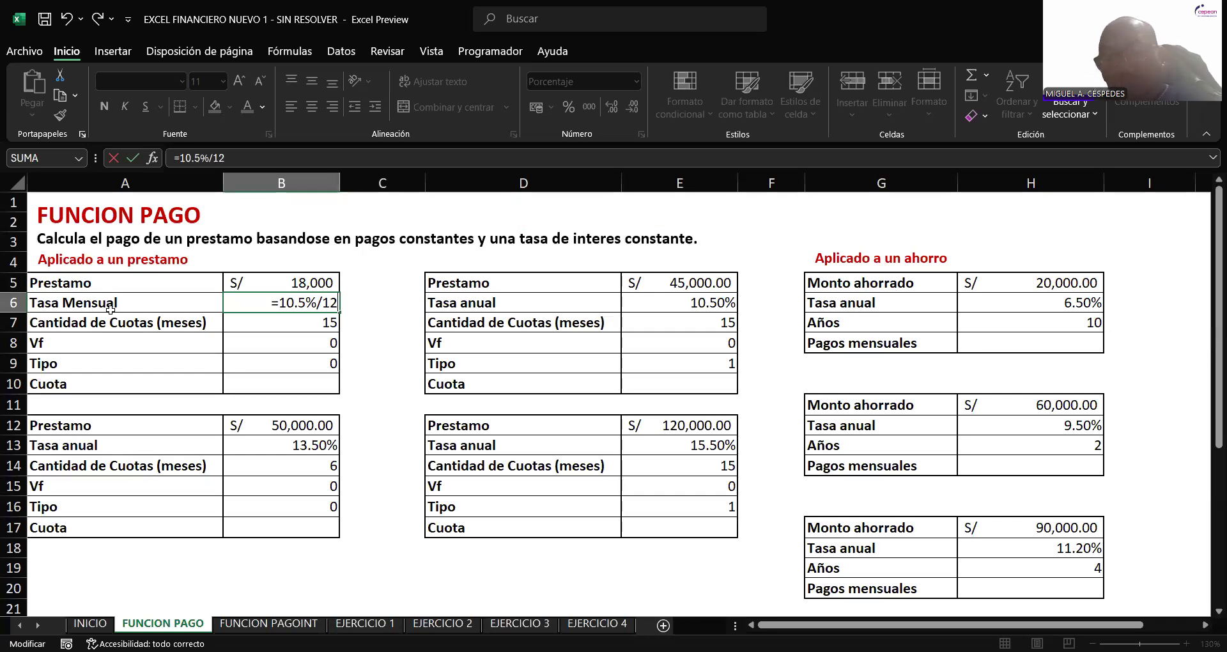
{"action": "key", "text": "Return"}
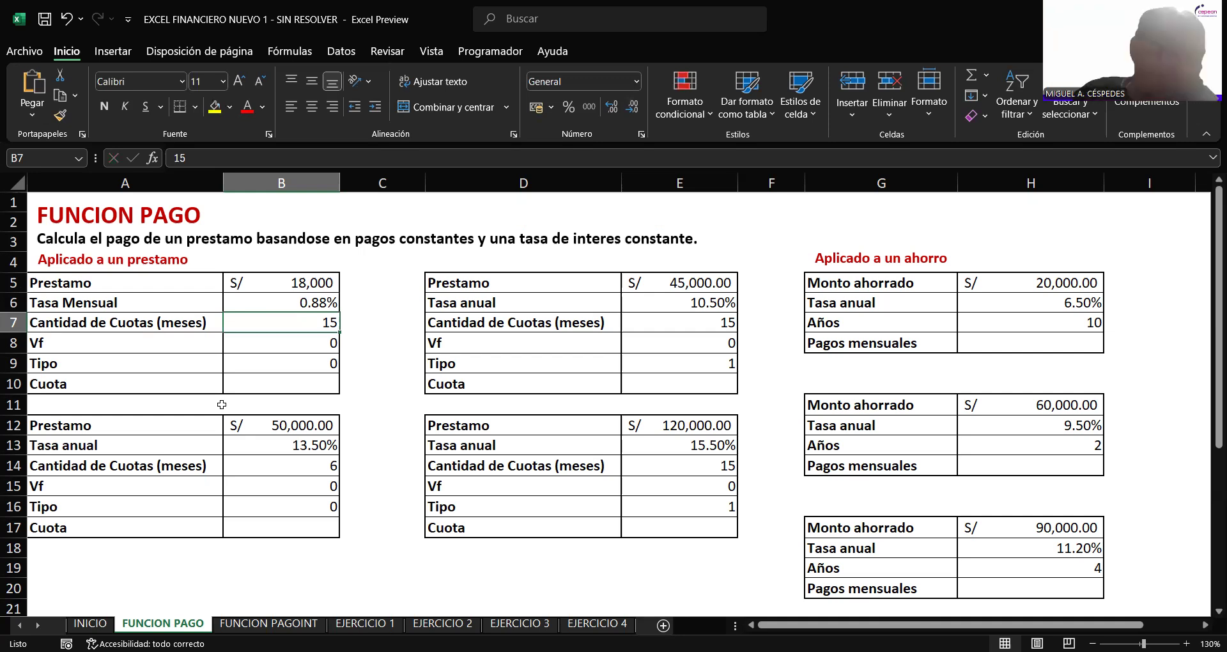
- Calculate the first loan's Cuota in B10 with the formula =PAGO(B6,B7,B5,B8,B9)
{"action": "key", "text": "Down"}
{"action": "key", "text": "Down"}
{"action": "key", "text": "Down"}
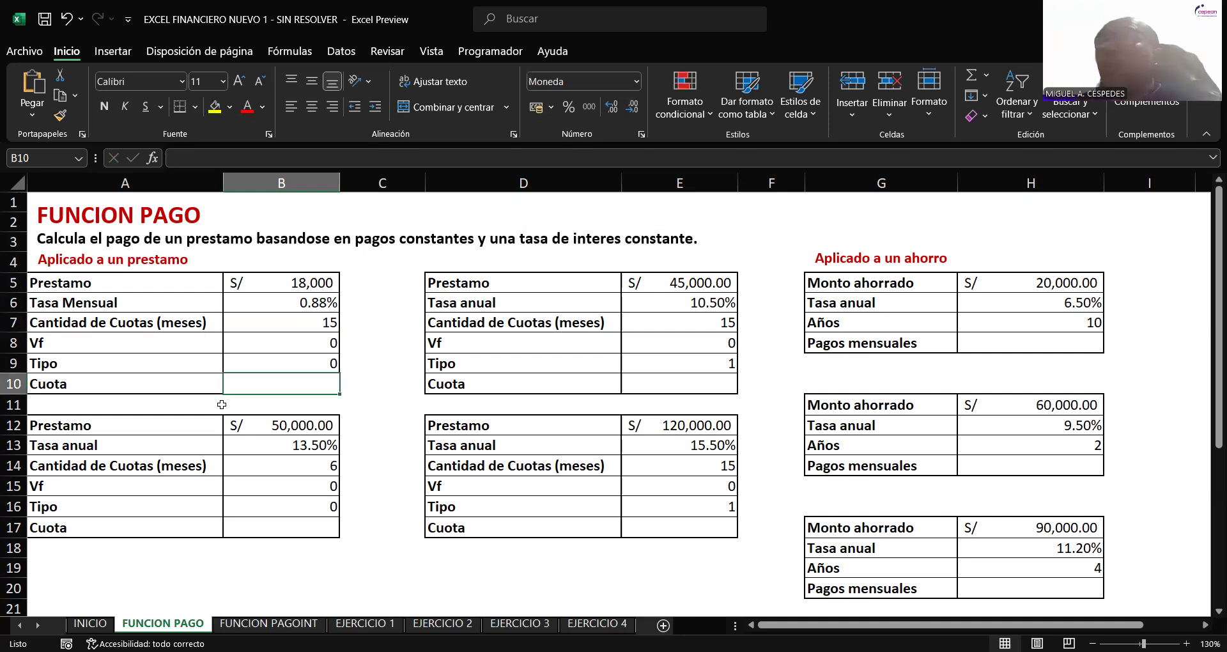
{"action": "type", "text": "="}
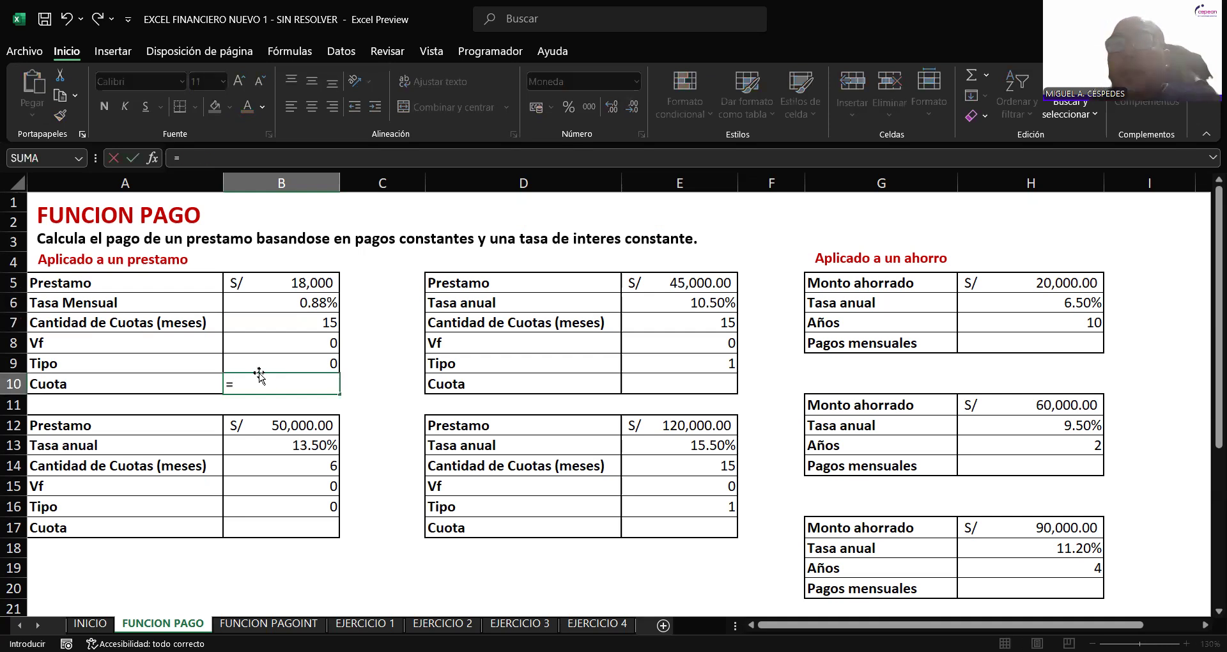
{"action": "type", "text": "PAGO("}
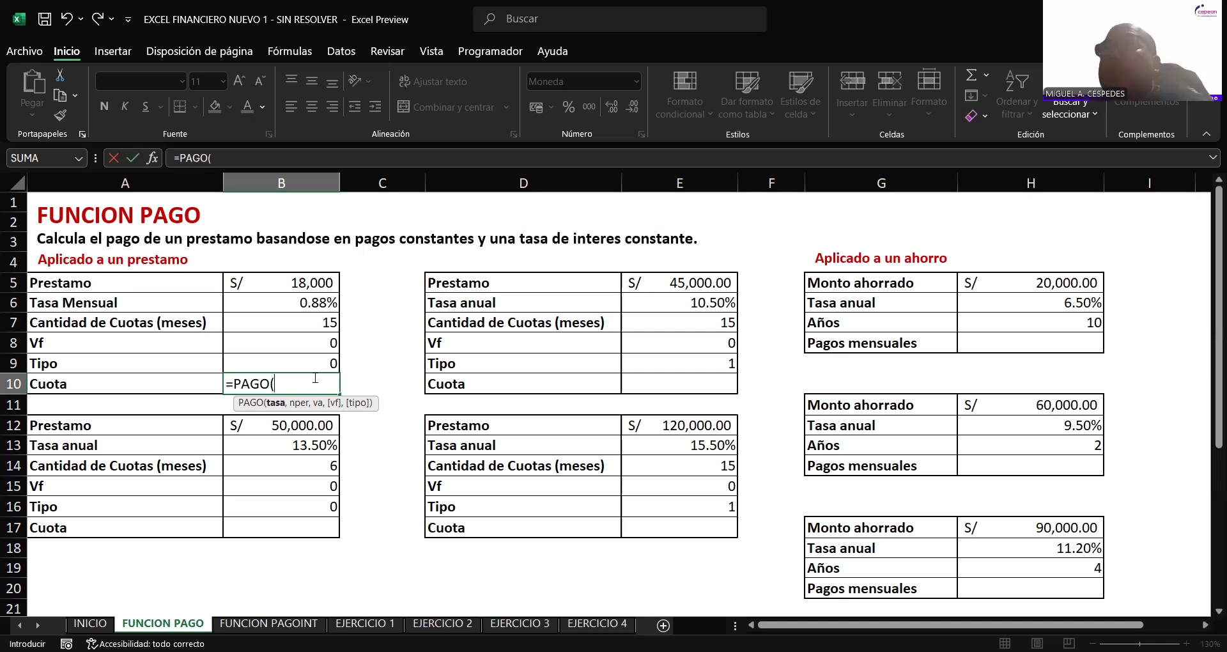
{"action": "left_click", "coordinate": [324, 300]}
{"action": "type", "text": ","}
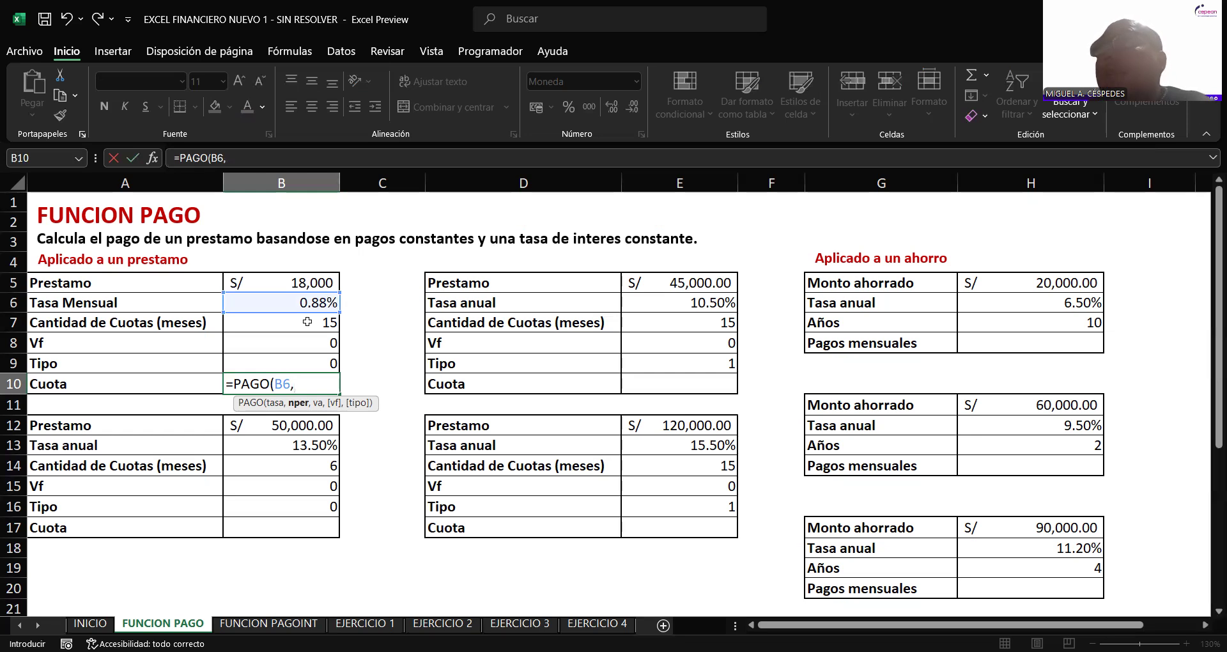
{"action": "left_click", "coordinate": [308, 321]}
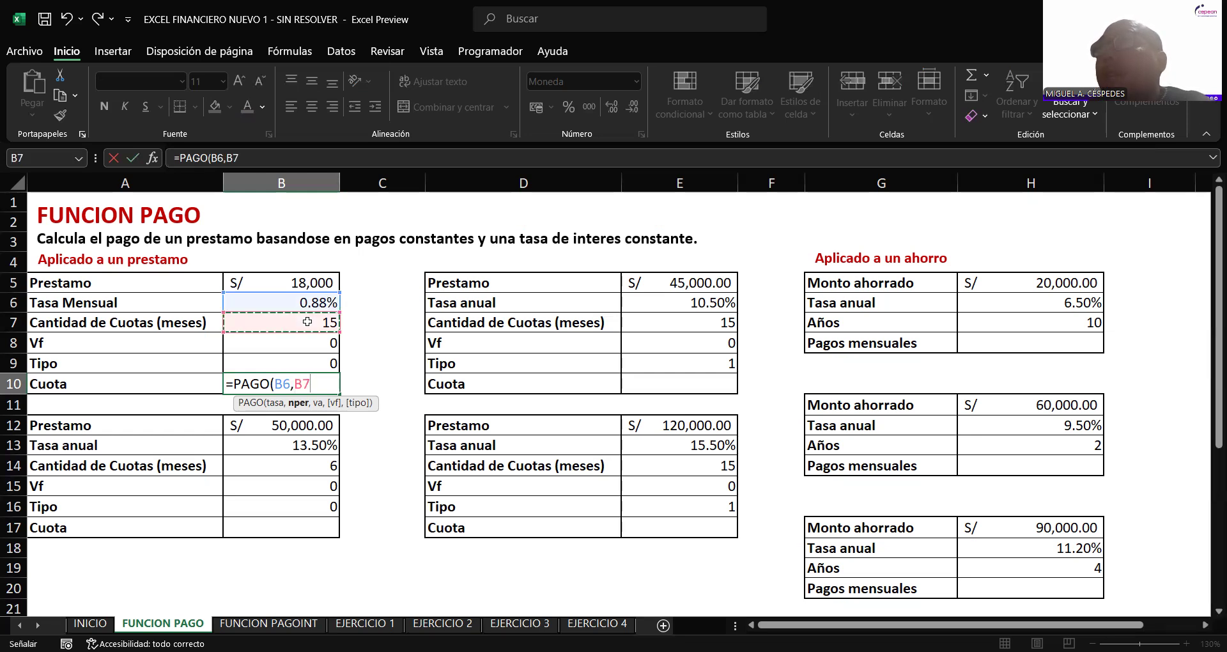
{"action": "type", "text": ","}
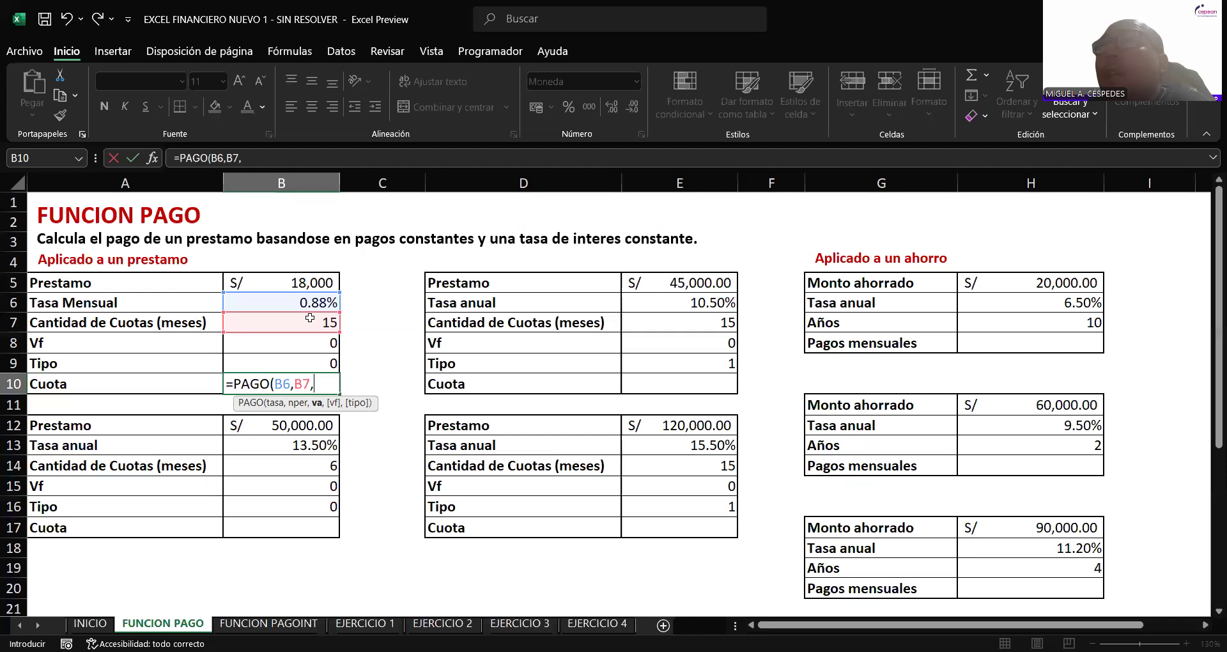
{"action": "left_click", "coordinate": [309, 282]}
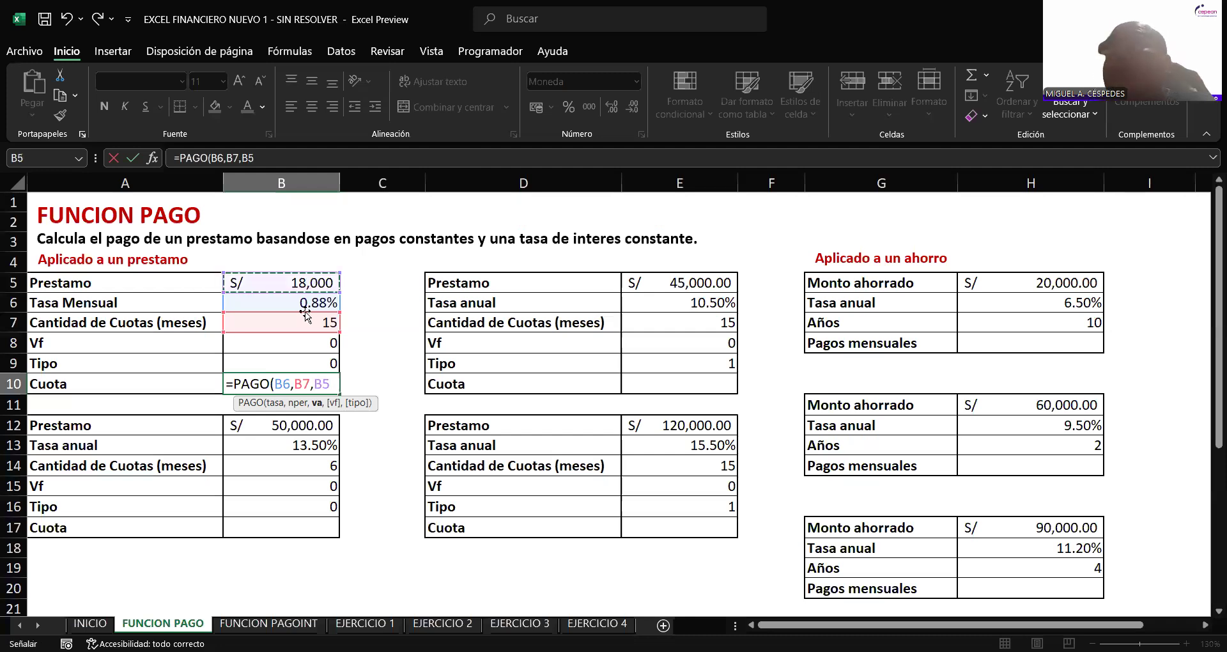
{"action": "type", "text": ","}
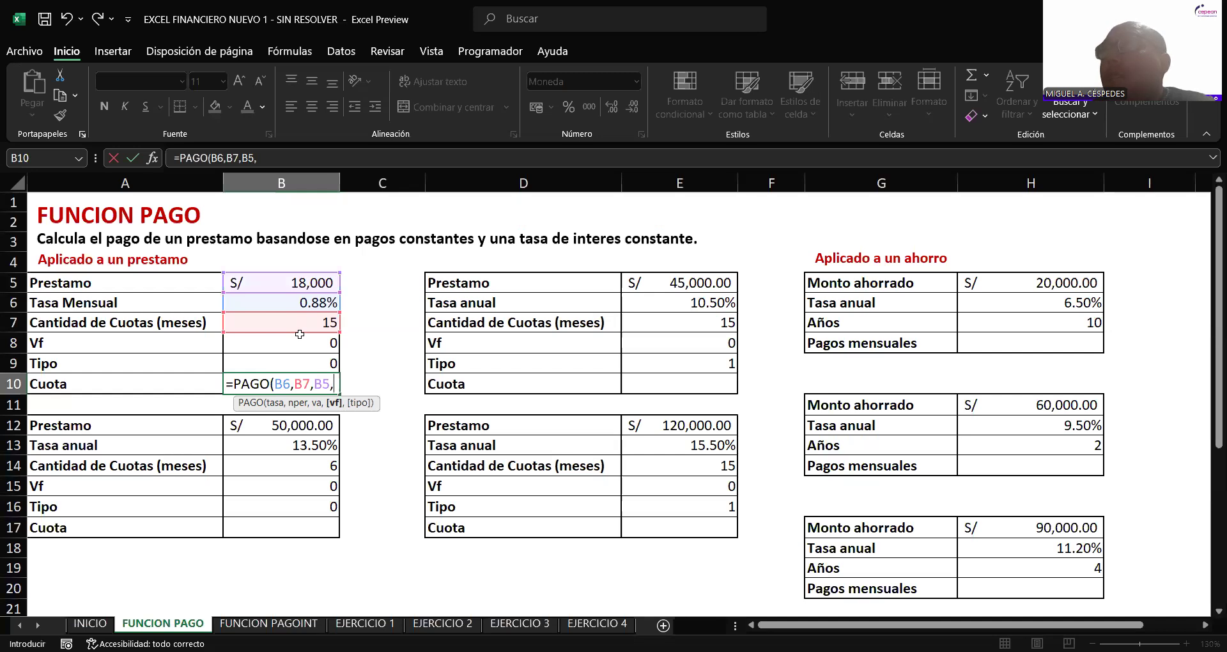
{"action": "left_click", "coordinate": [296, 339]}
{"action": "type", "text": ","}
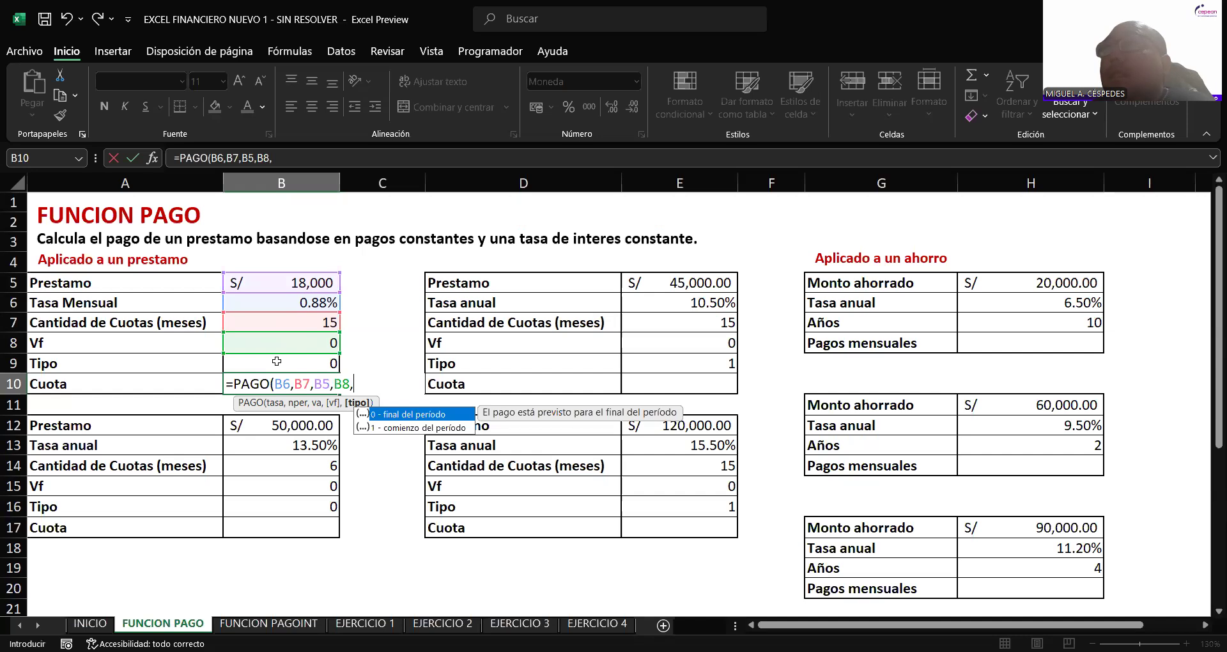
{"action": "left_click", "coordinate": [276, 362]}
{"action": "type", "text": ")"}
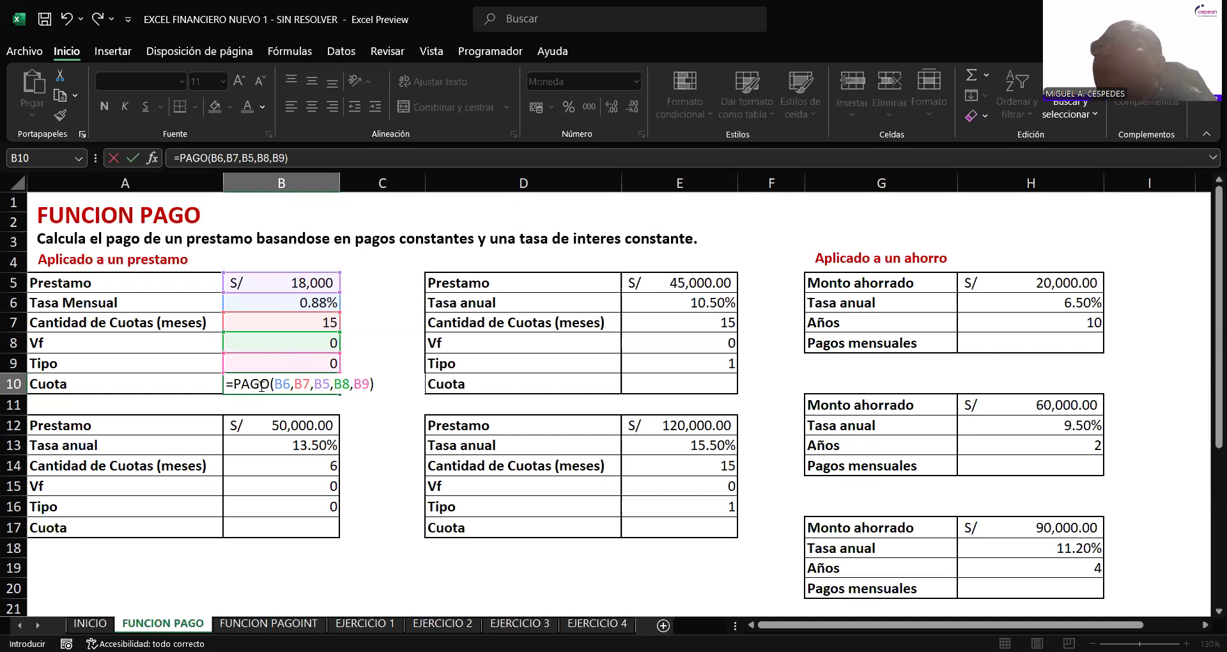
{"action": "left_click", "coordinate": [262, 385]}
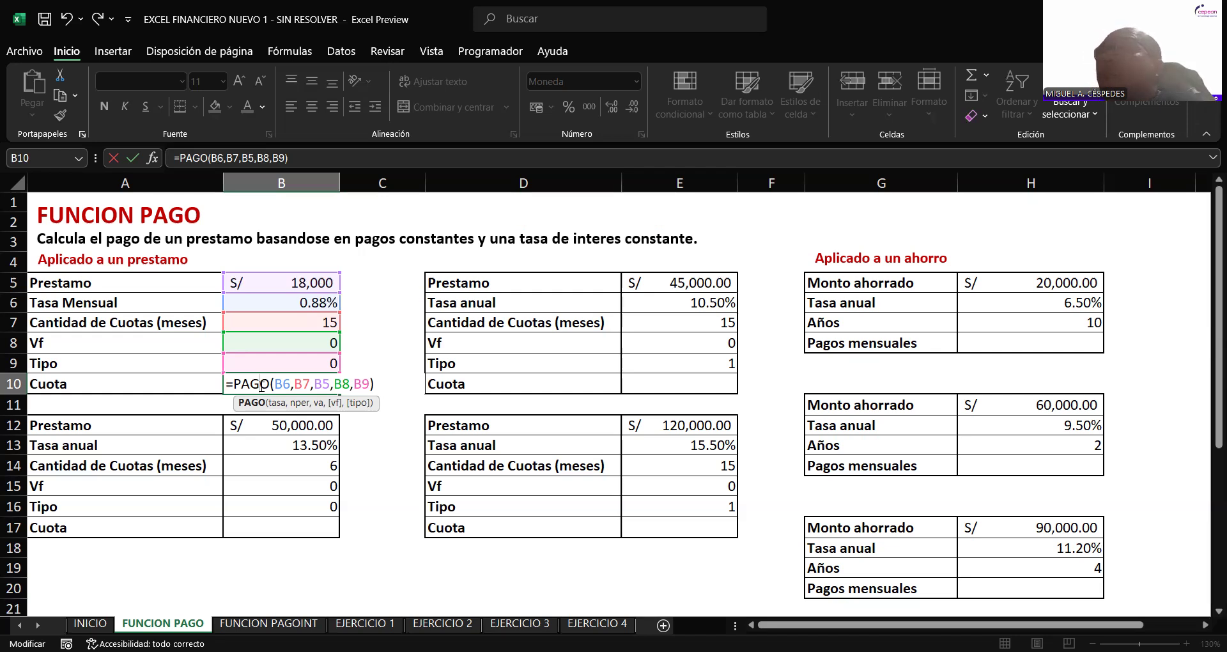
{"action": "key", "text": "Return"}
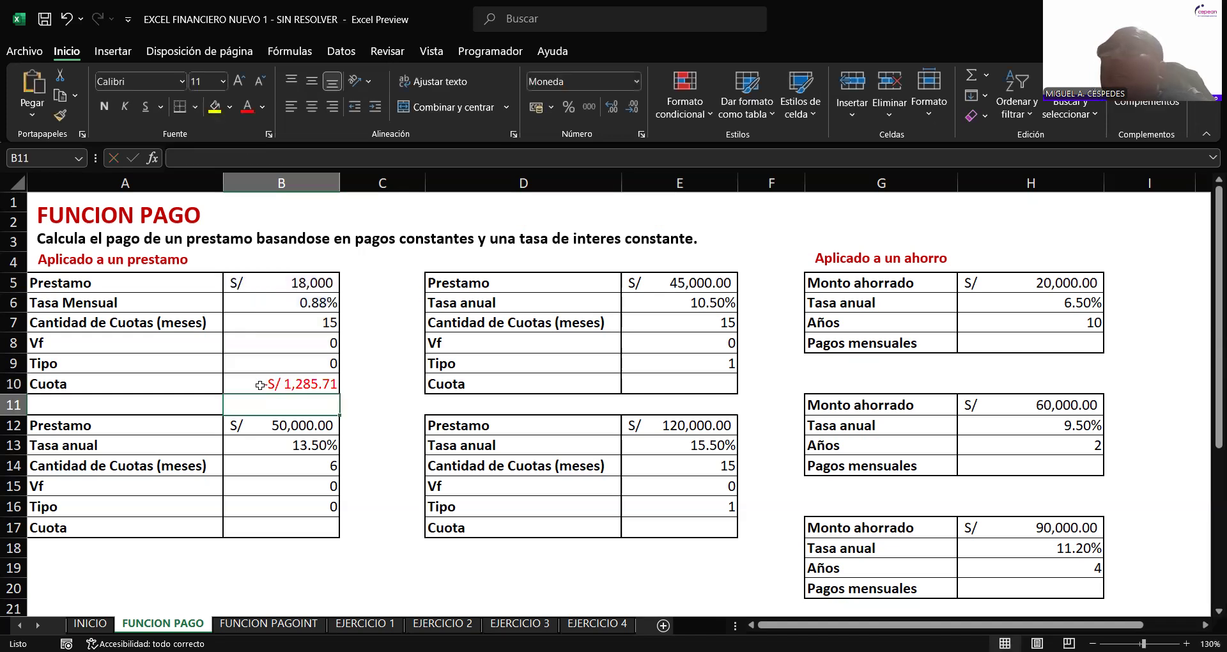